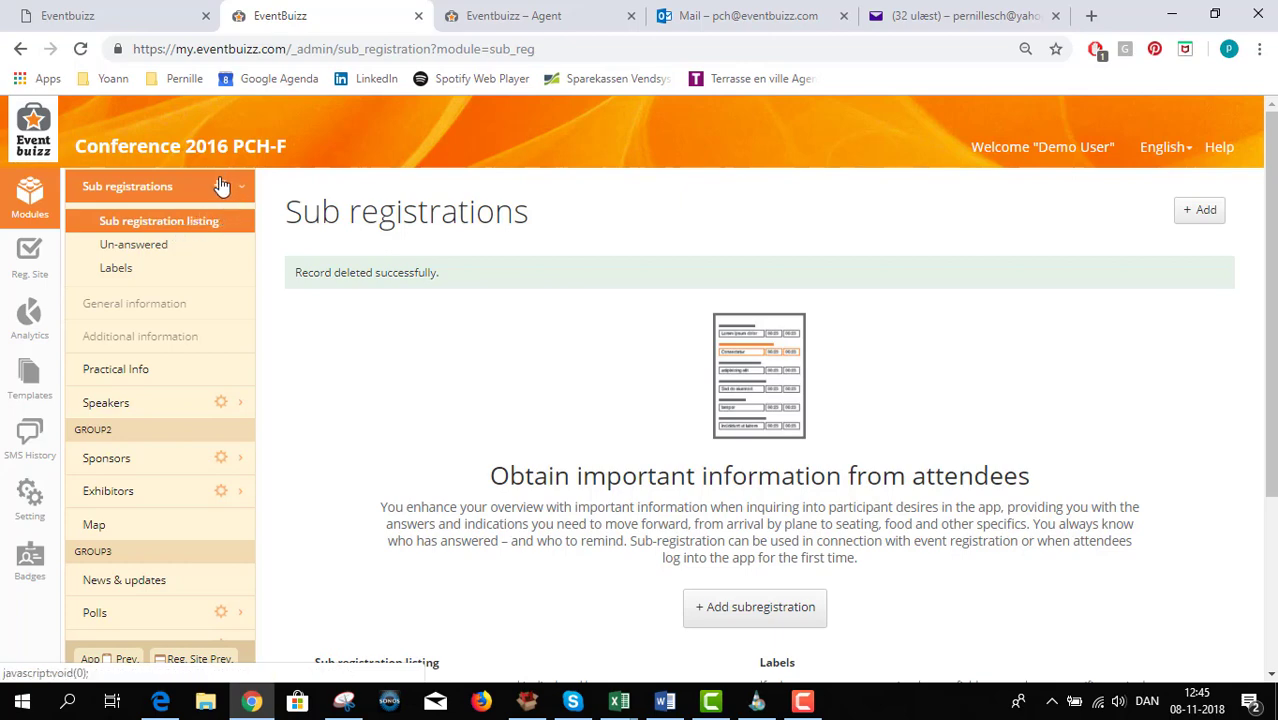
Review the sub registration display settings for program session links and attendee answer changes, and save them
click(223, 190)
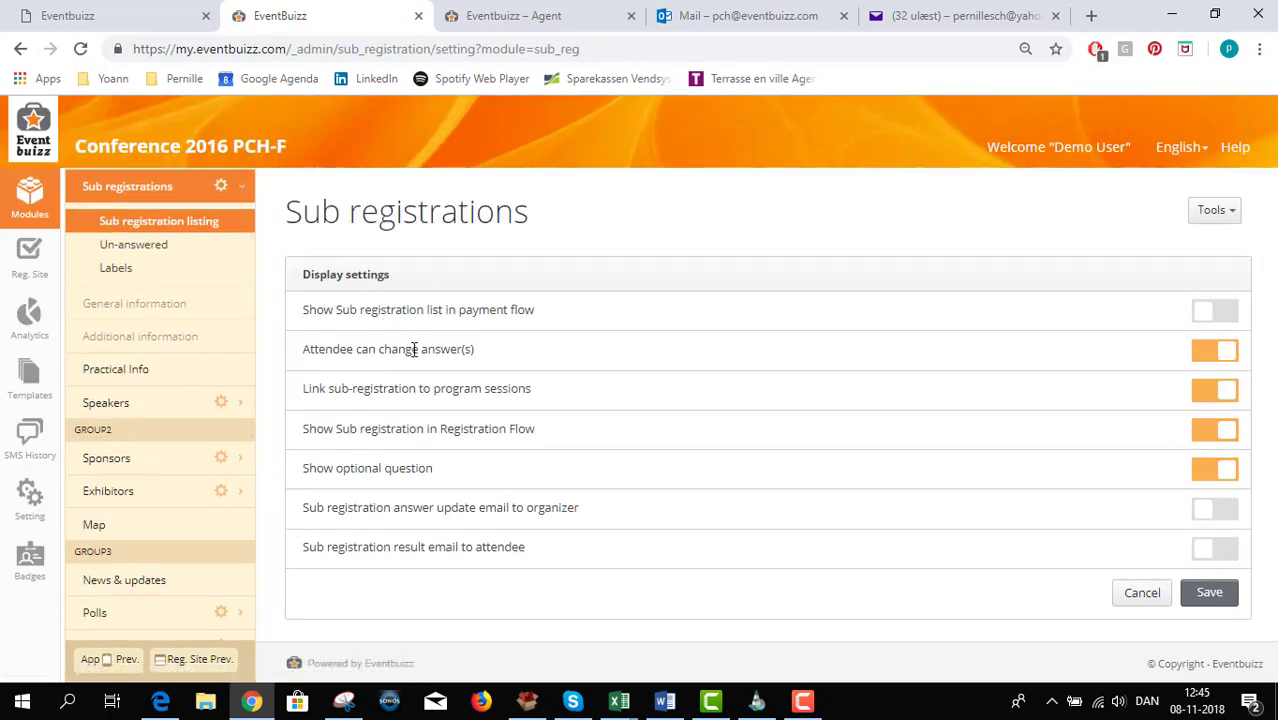
drag(539, 395, 302, 388)
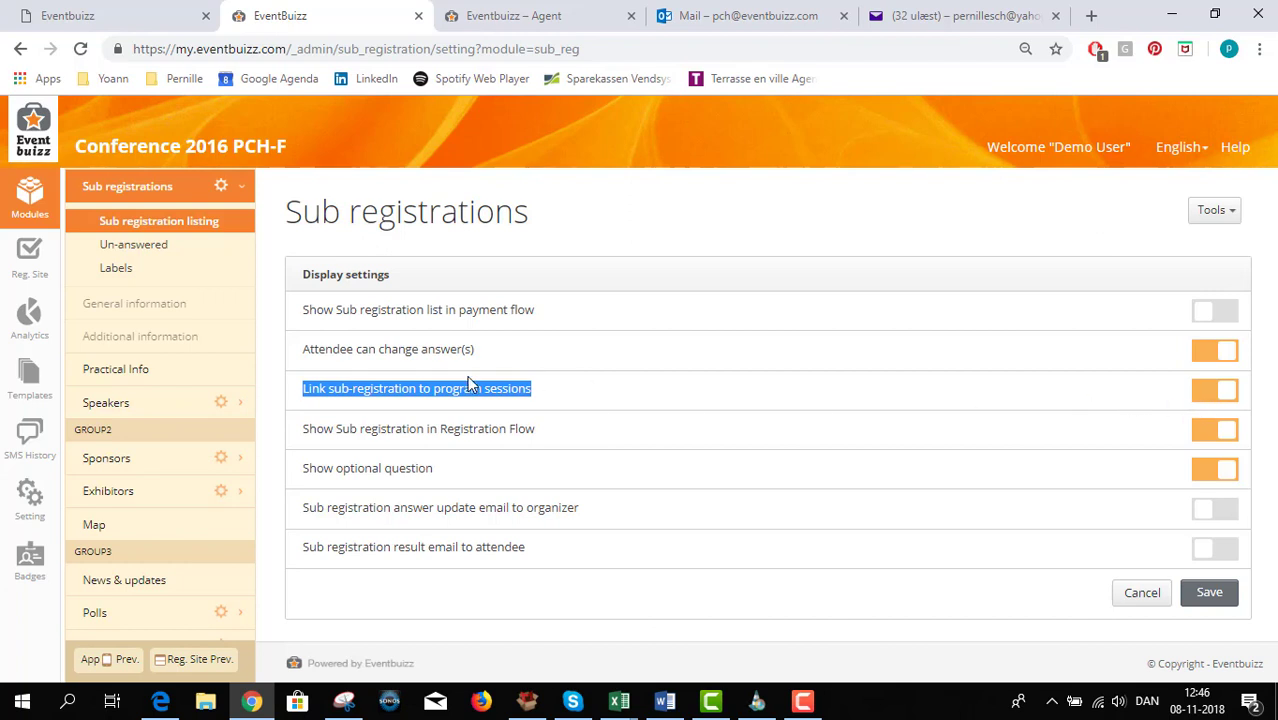
drag(476, 350, 303, 351)
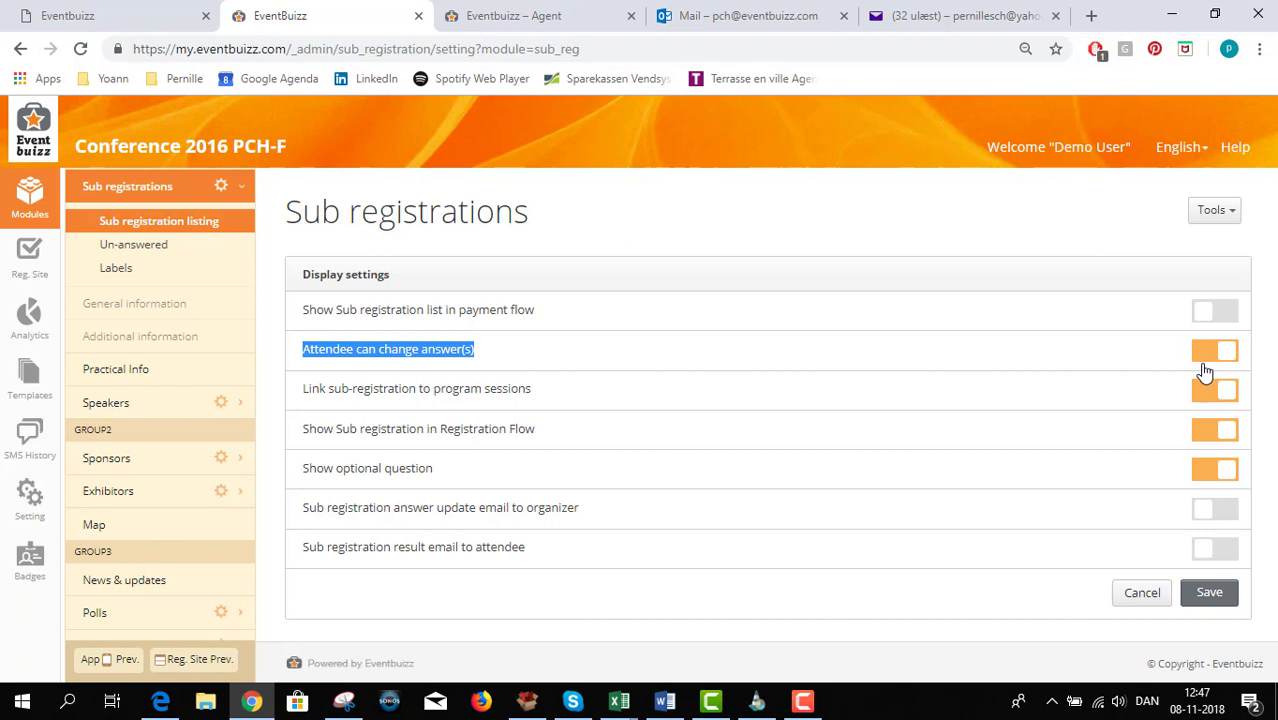
click(1206, 601)
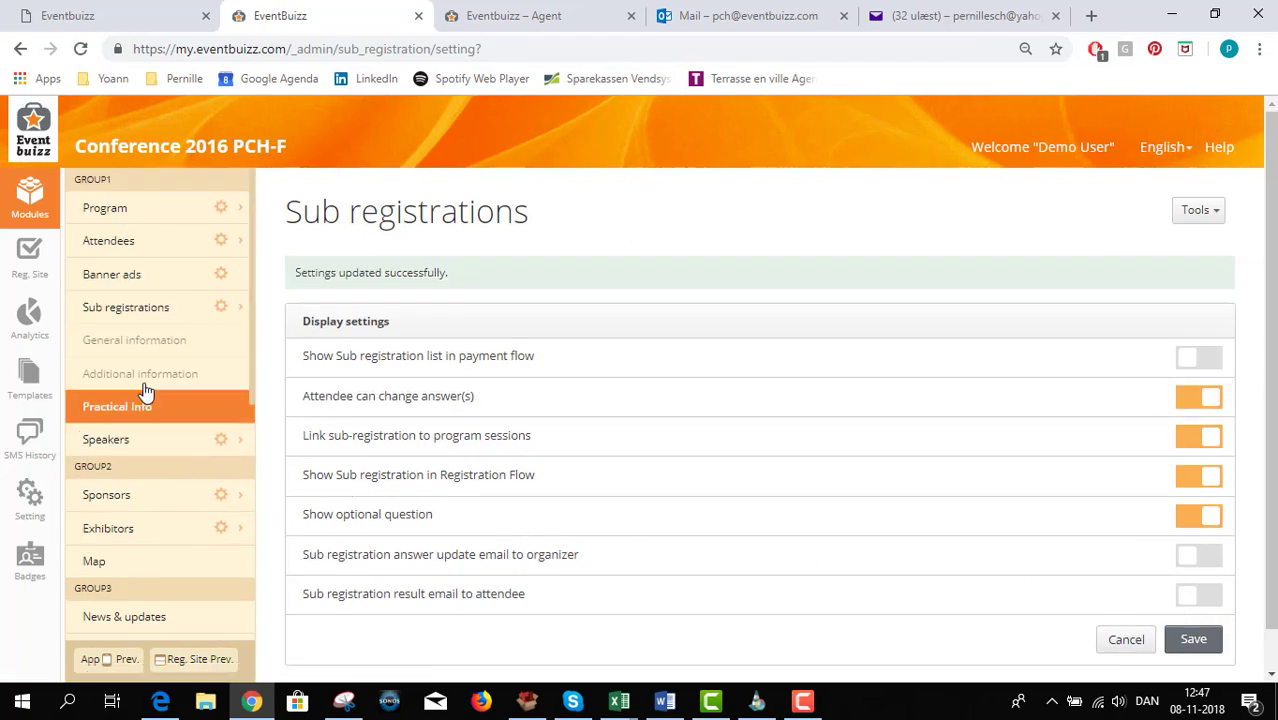
Create a sub registration question linked to Program, "Which workshop would you attend?", with the type "User can select one answer"
click(143, 317)
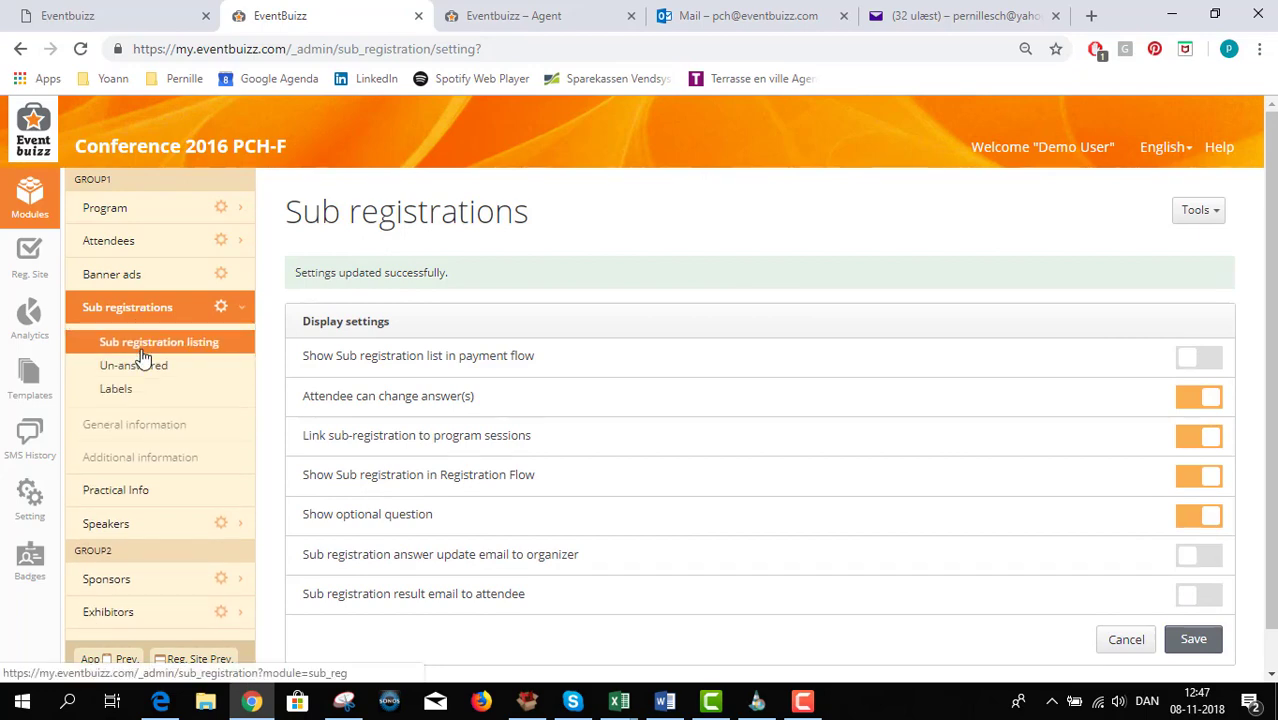
click(143, 355)
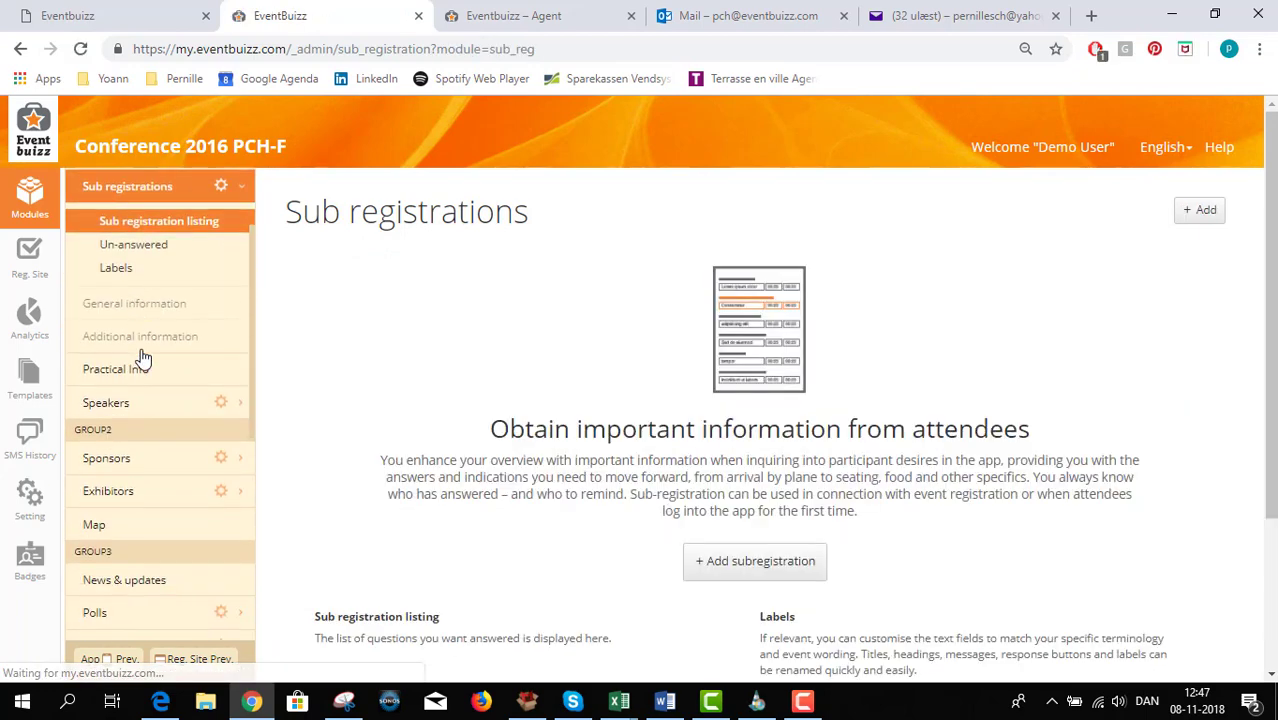
click(1193, 217)
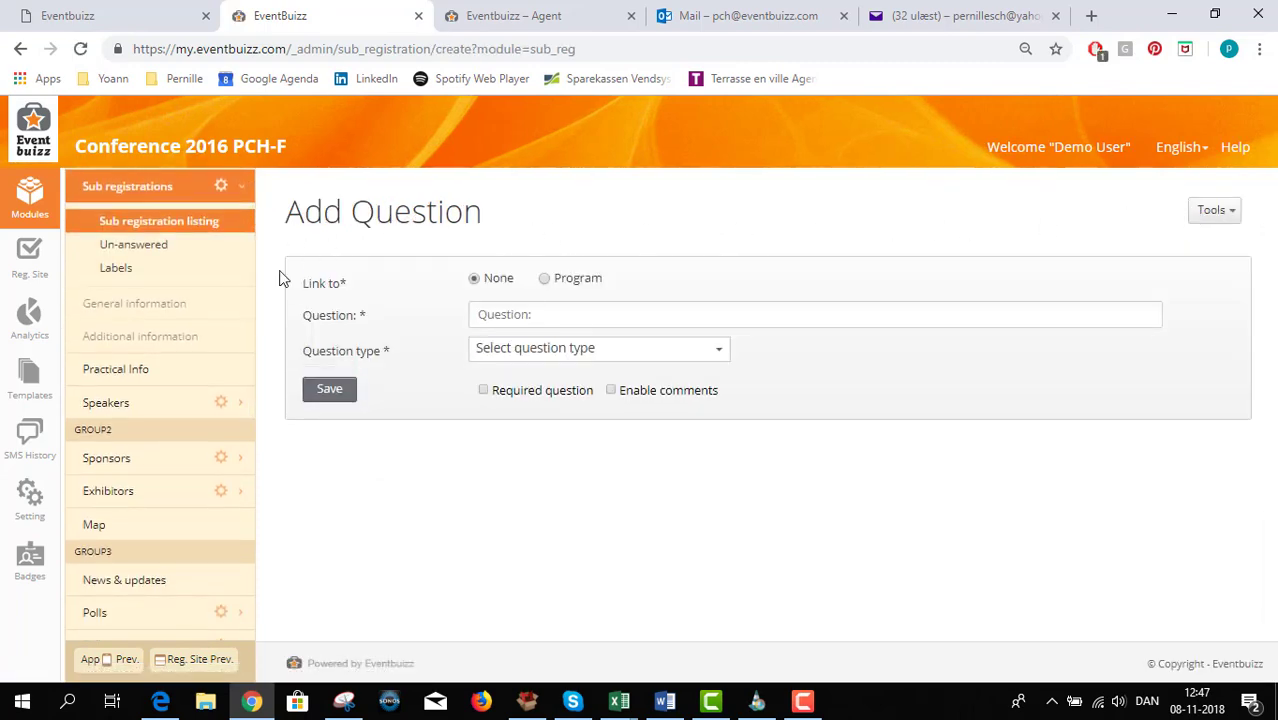
click(545, 279)
click(518, 316)
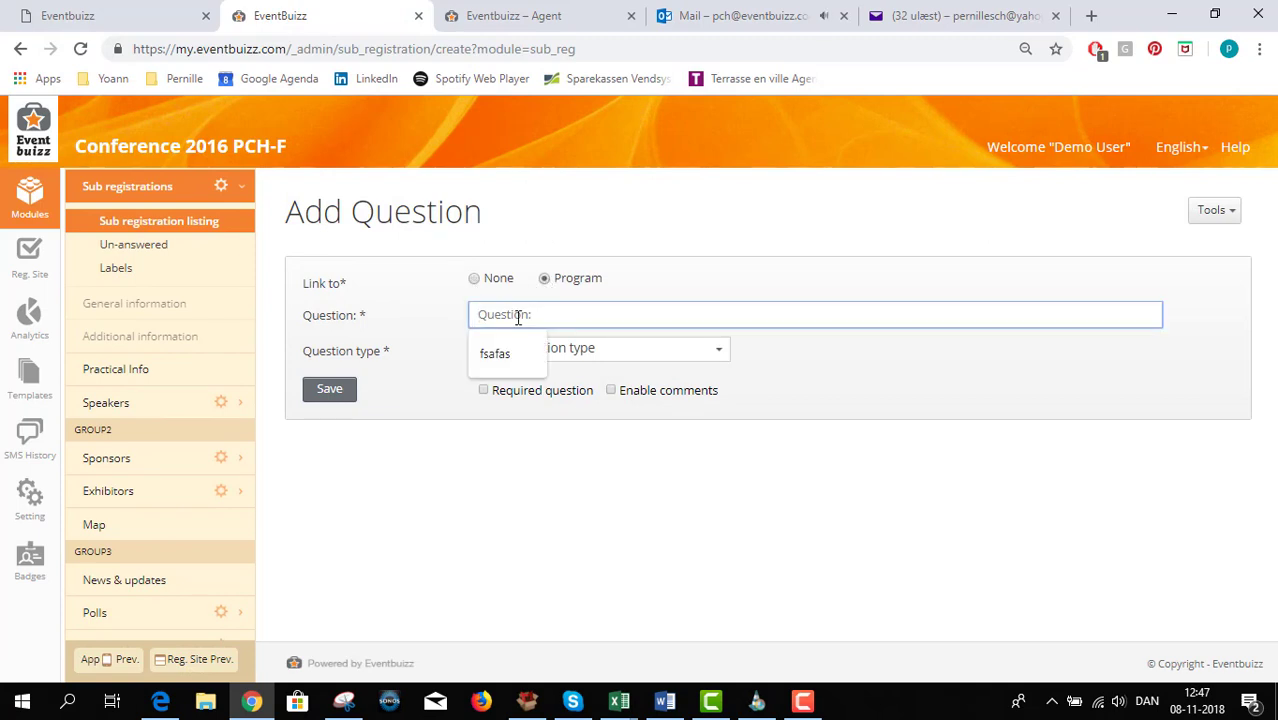
text(Whic)
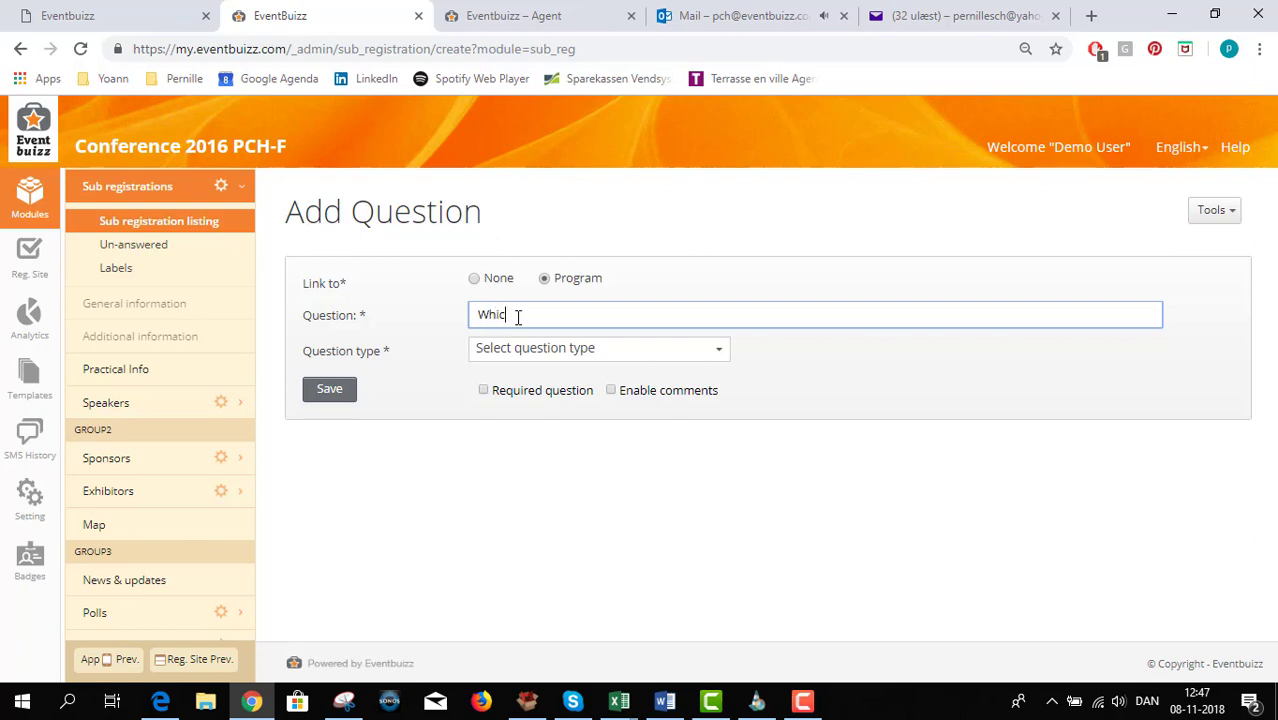
text(h workshop would you a)
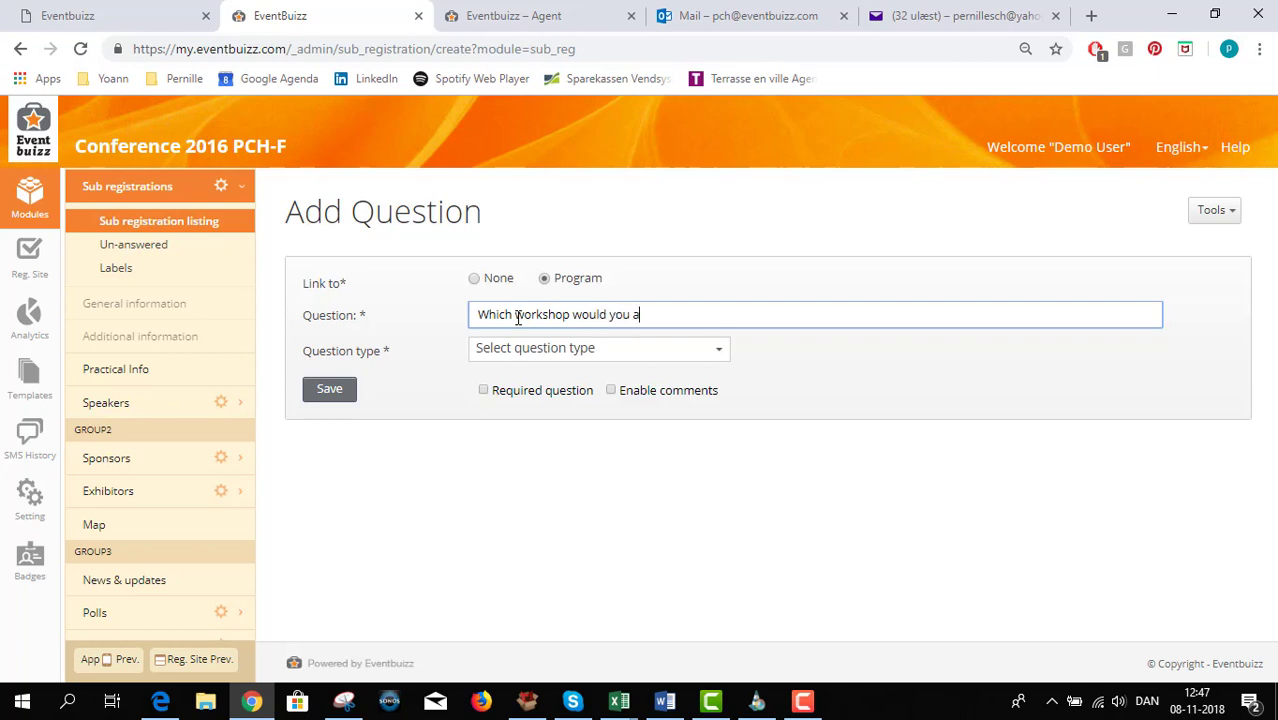
text(ttend?)
click(536, 358)
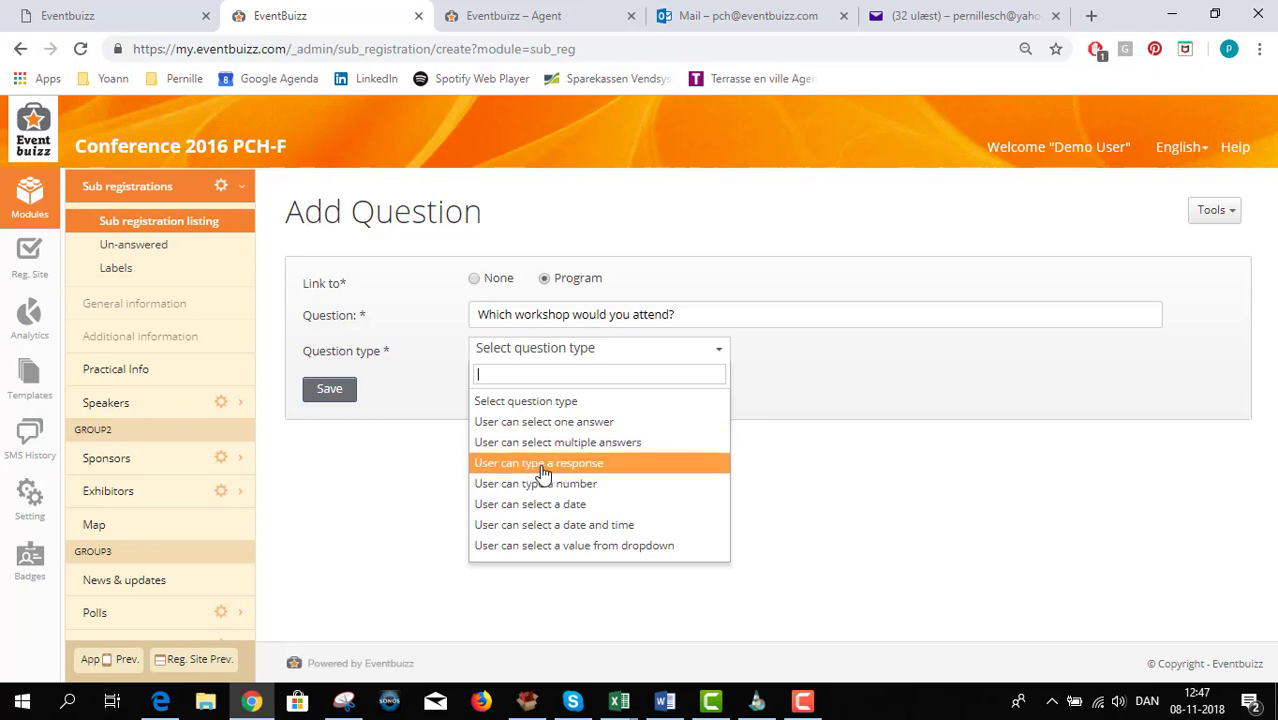
click(572, 425)
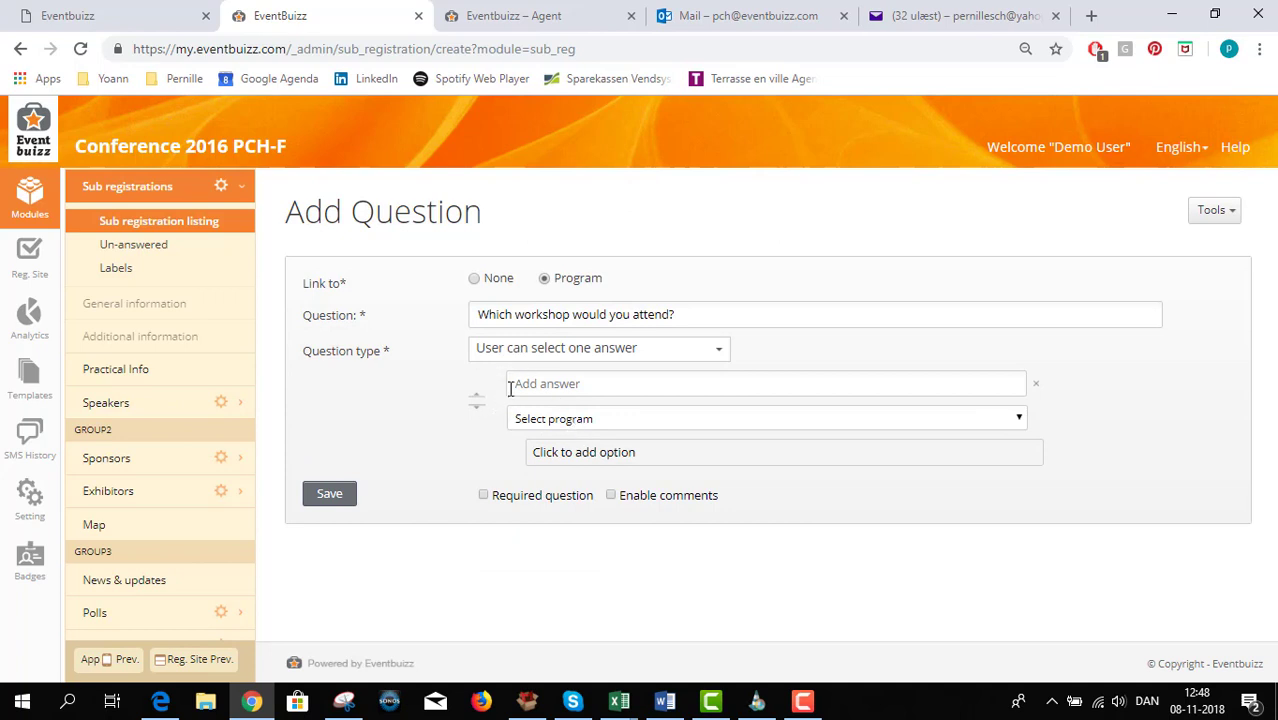
Define the first answer as "Email marketing" and link it to the session "Email Marketing: Driving 51% Engagement (Part 1)"
click(529, 425)
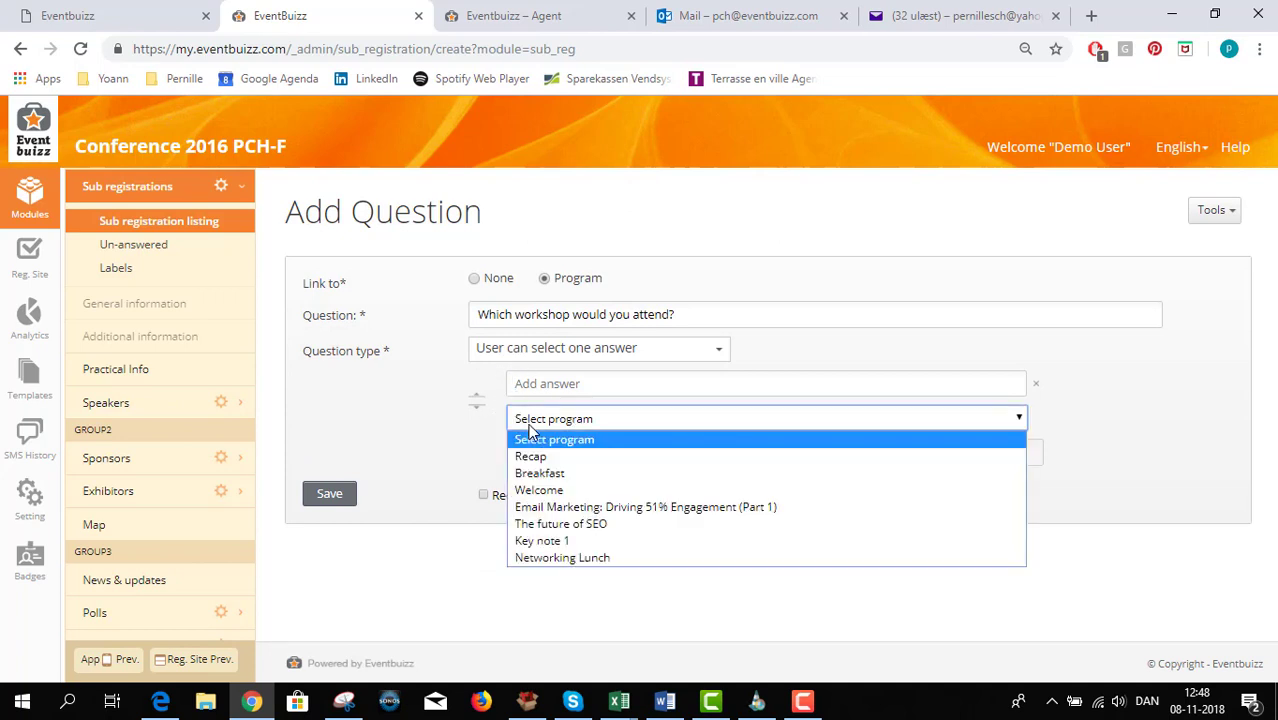
click(533, 513)
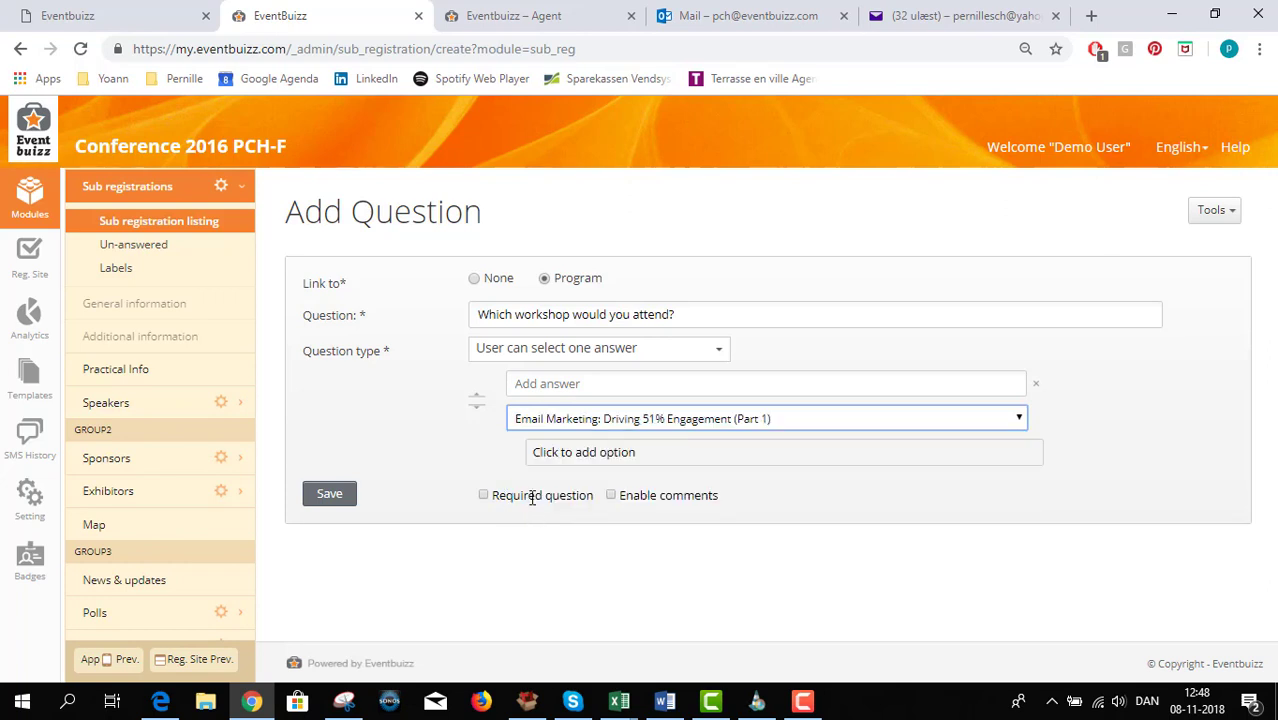
click(538, 385)
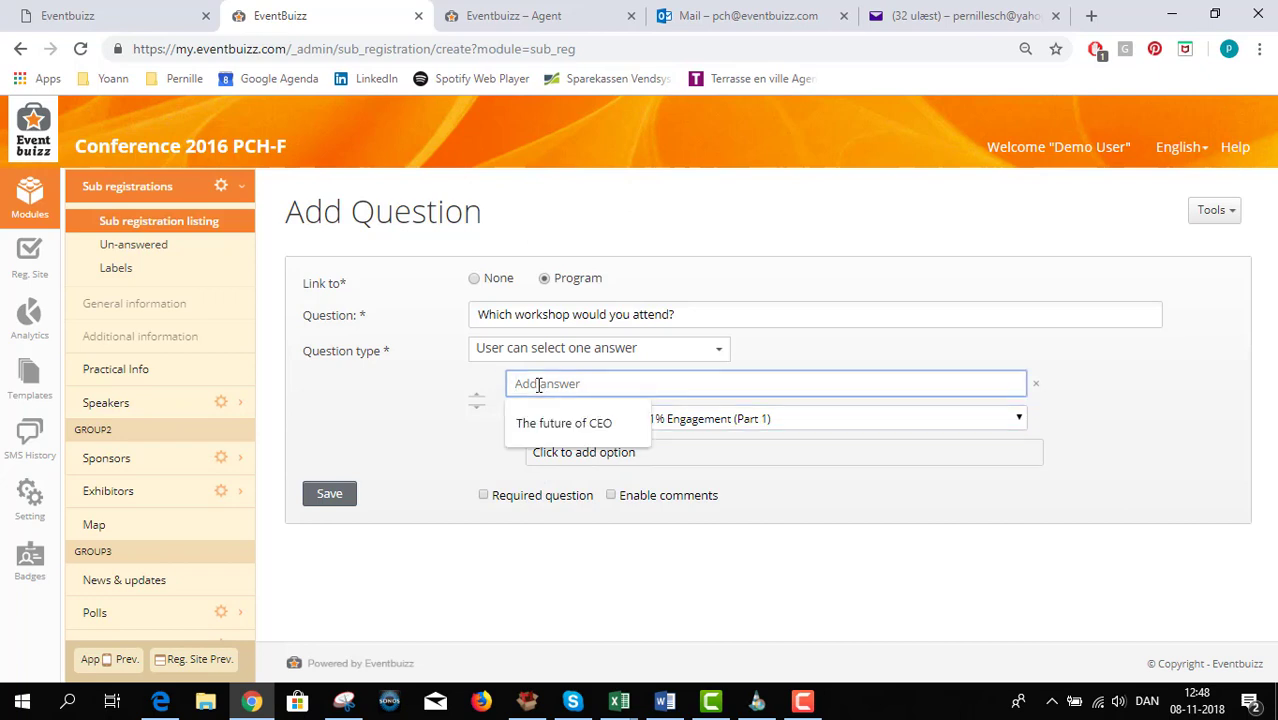
text(Em)
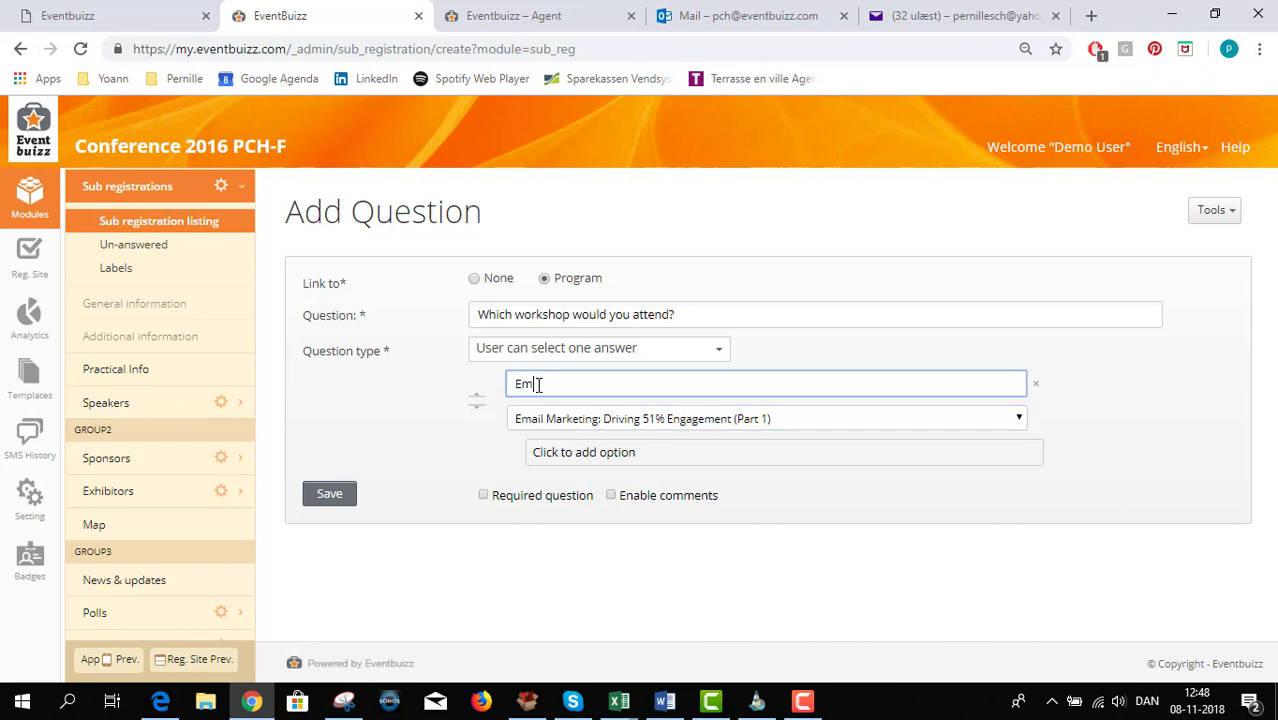
text(ail marketing)
Add a second answer "The future of CEO" linked to the session "The future of SEO", and save the question as required
click(556, 457)
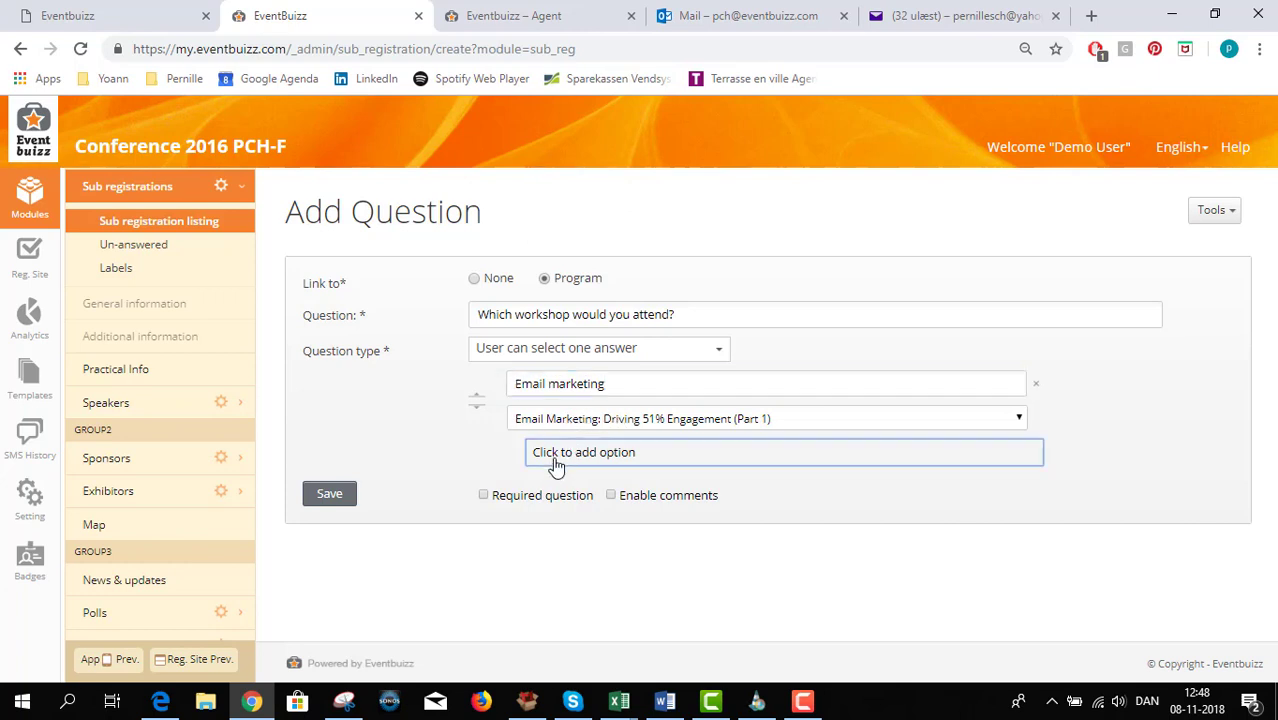
click(547, 490)
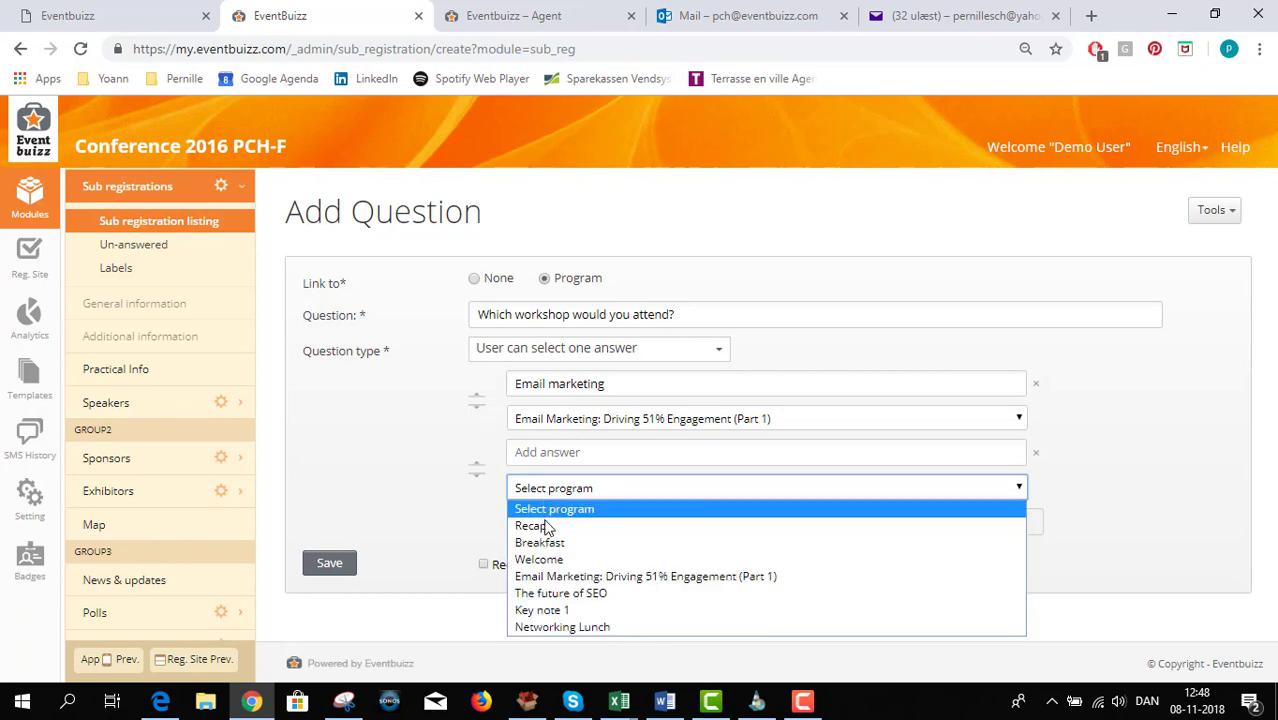
click(541, 594)
click(533, 453)
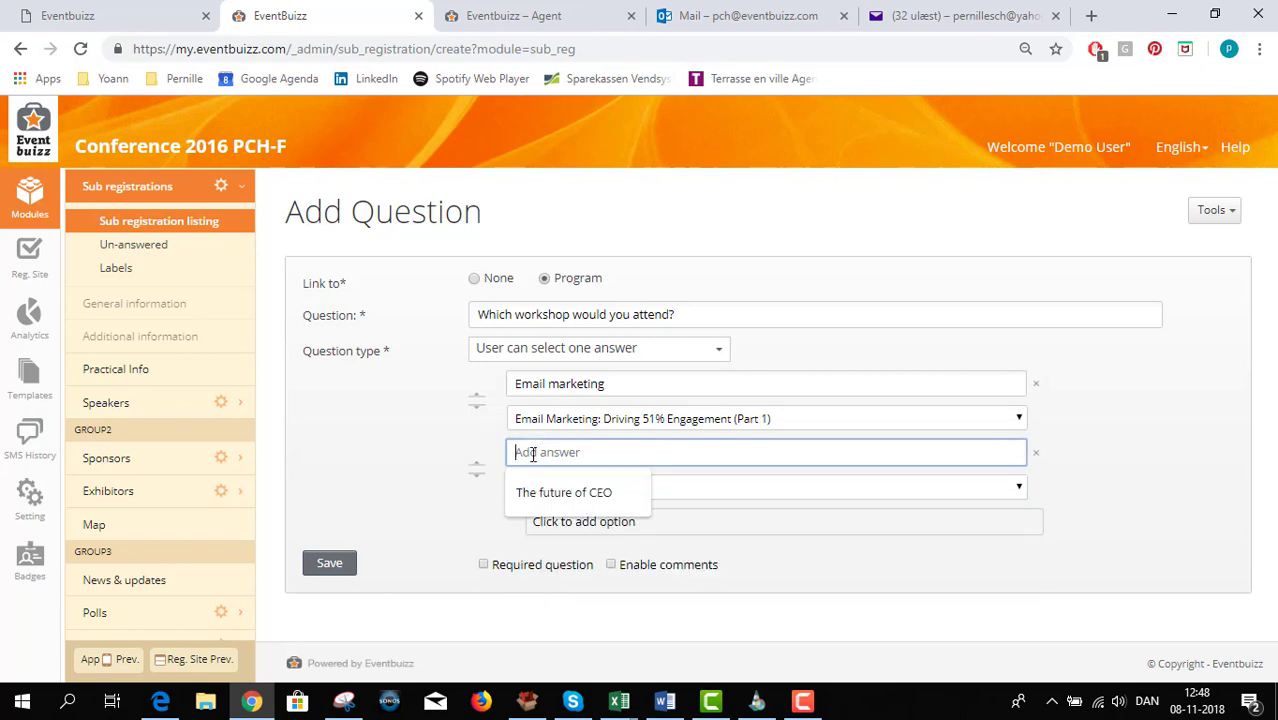
click(535, 492)
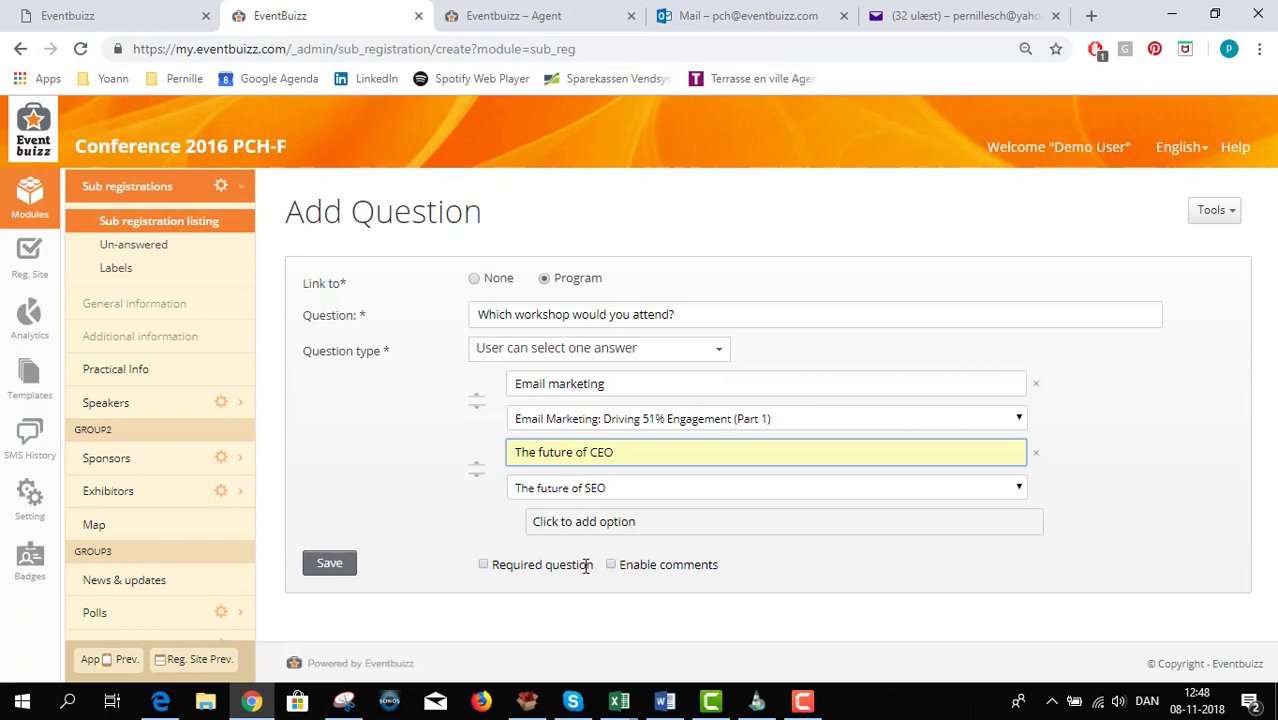
click(483, 564)
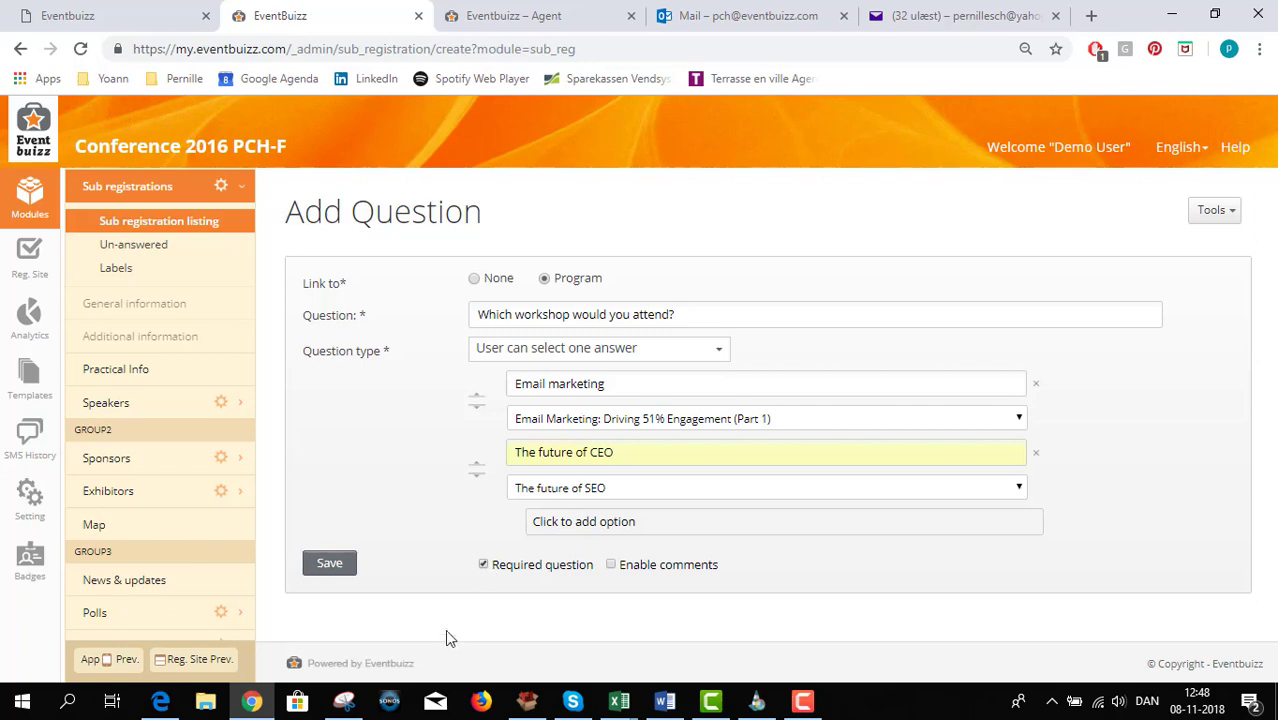
click(333, 562)
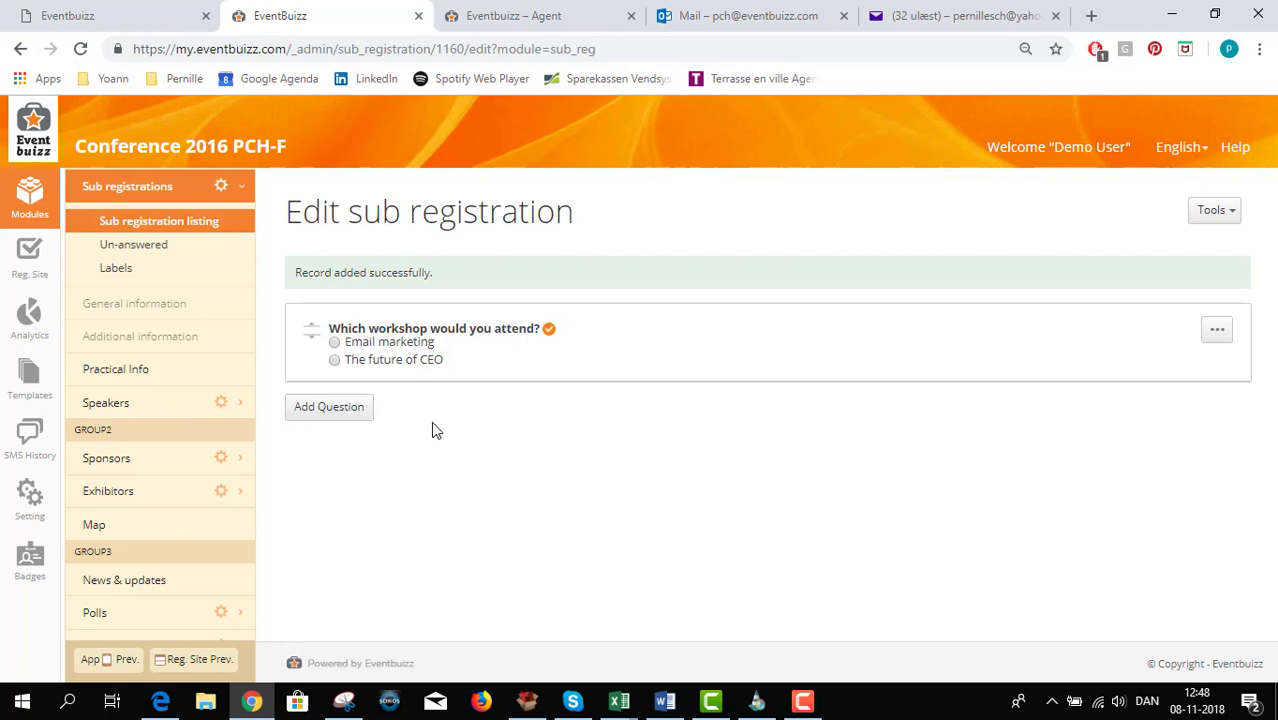
Add another question with no program link, "Will you join the evening dinner?", of the type "User can select one answer"
click(318, 409)
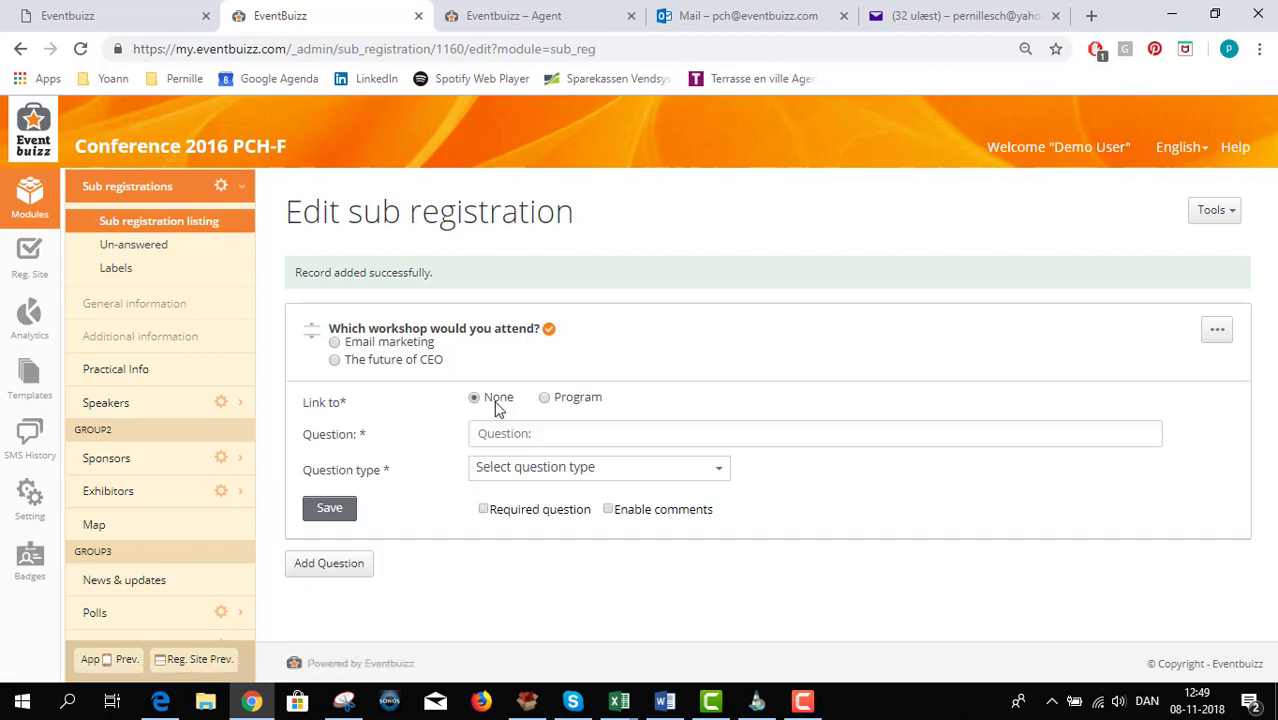
click(491, 434)
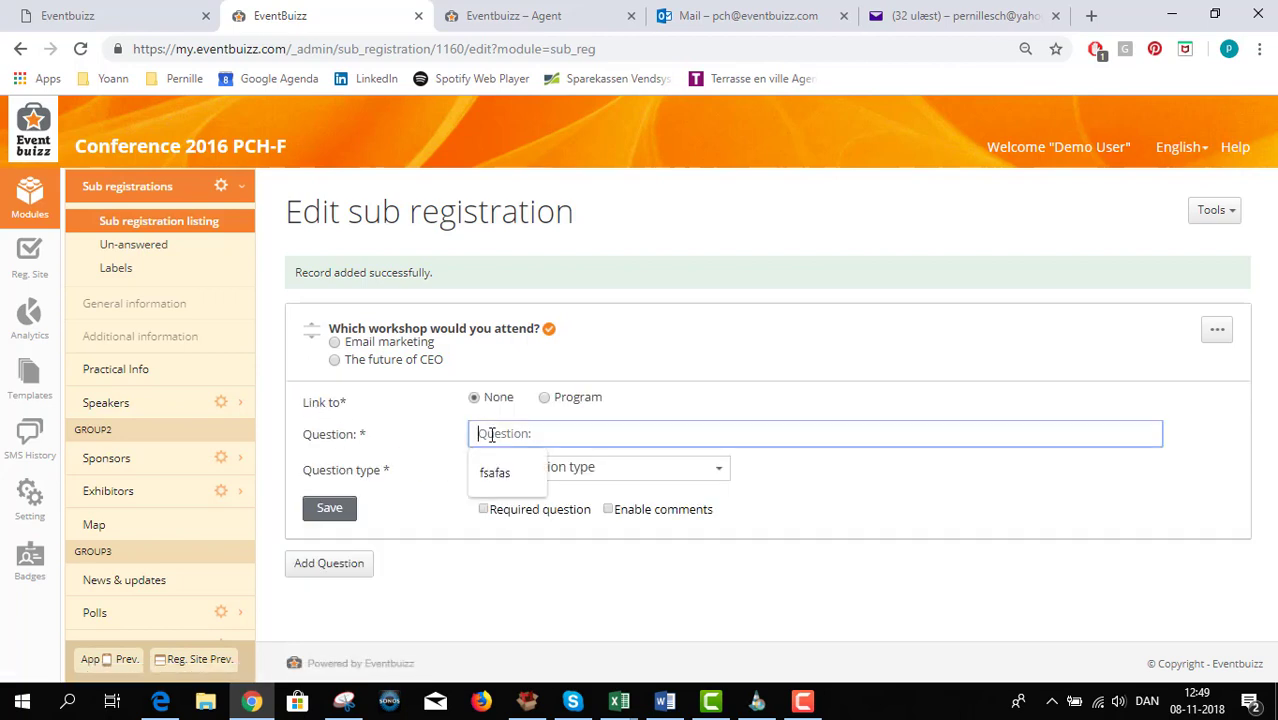
text(W)
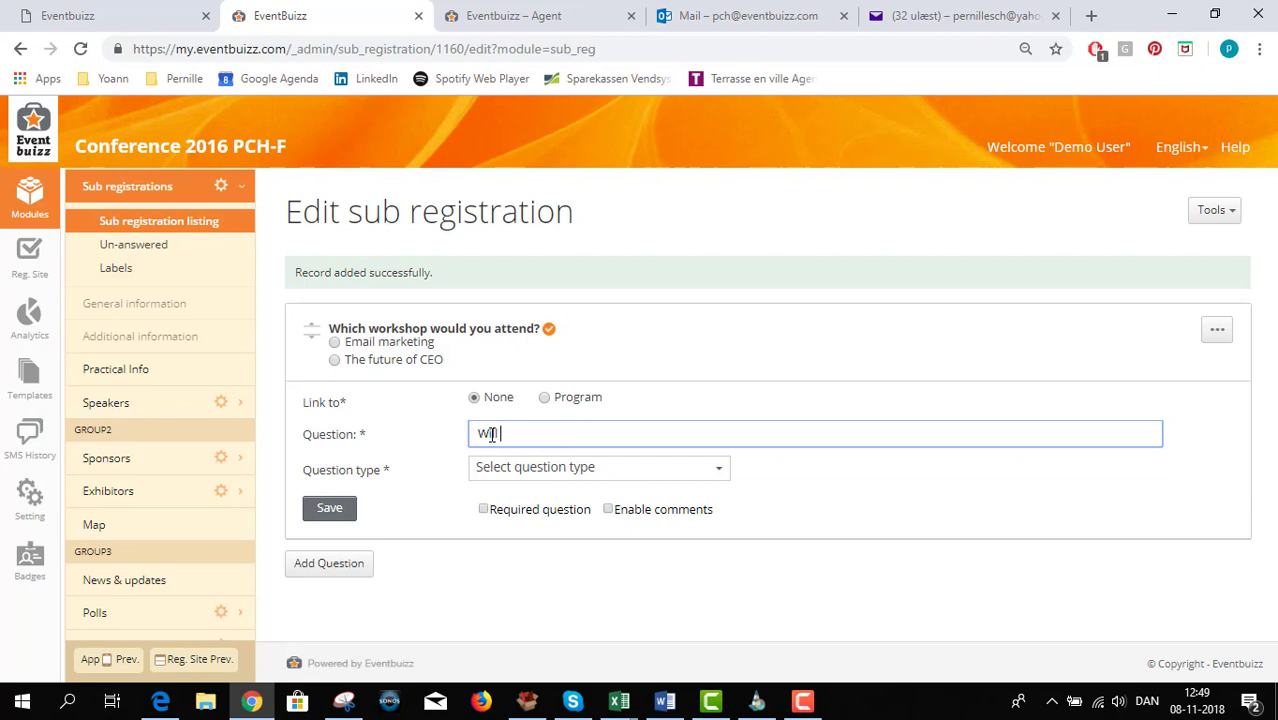
text(ill you join the evening dinner?)
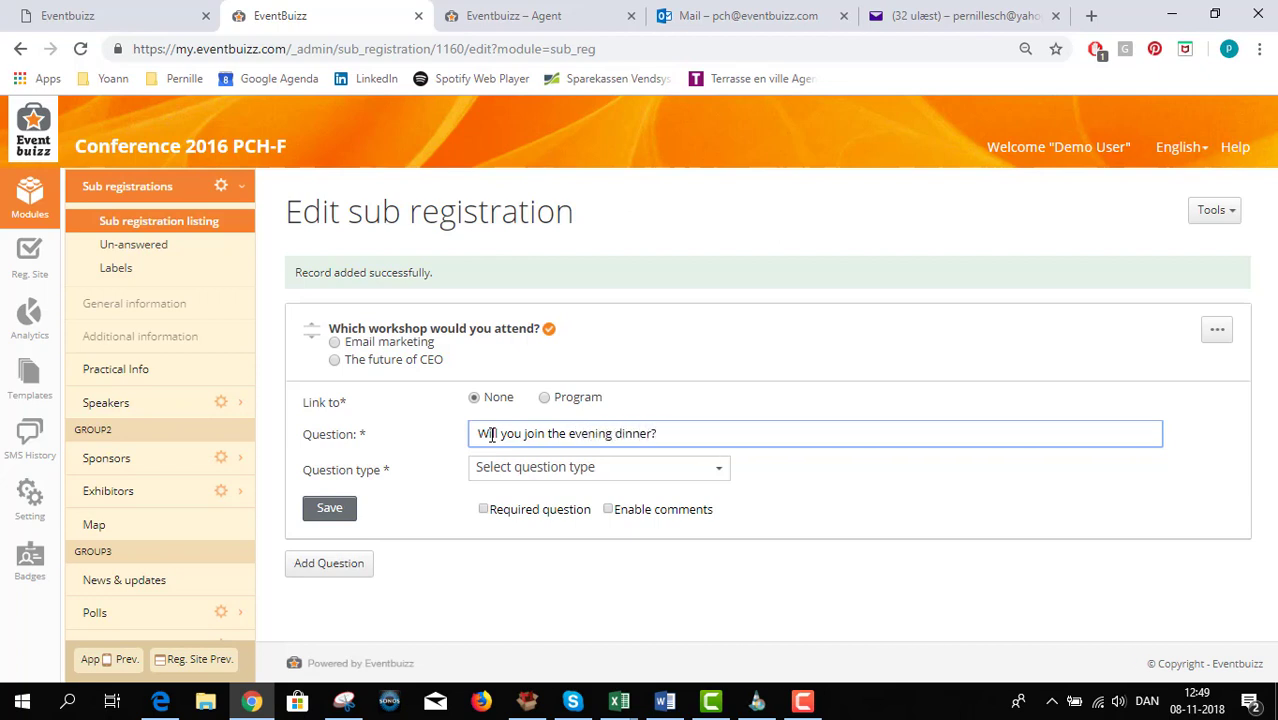
click(525, 477)
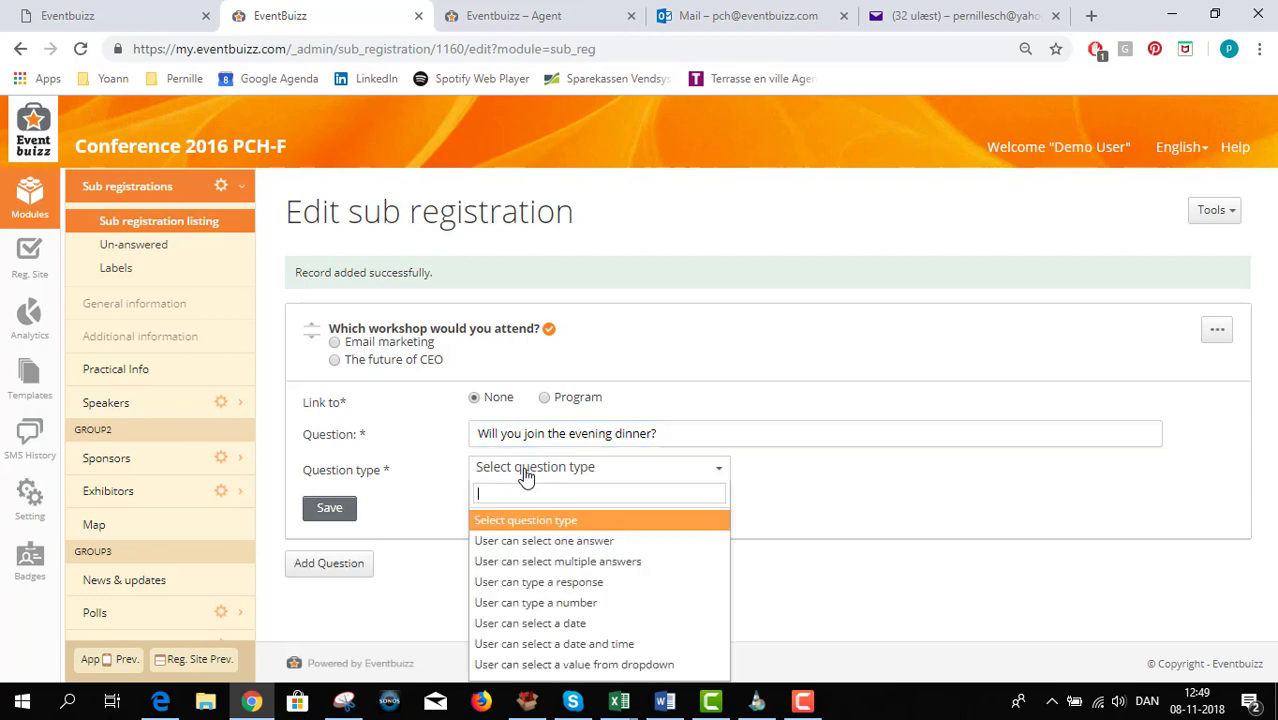
click(529, 551)
Give the evening dinner question the answers "Yes" and "No", and save it as a required question
click(536, 505)
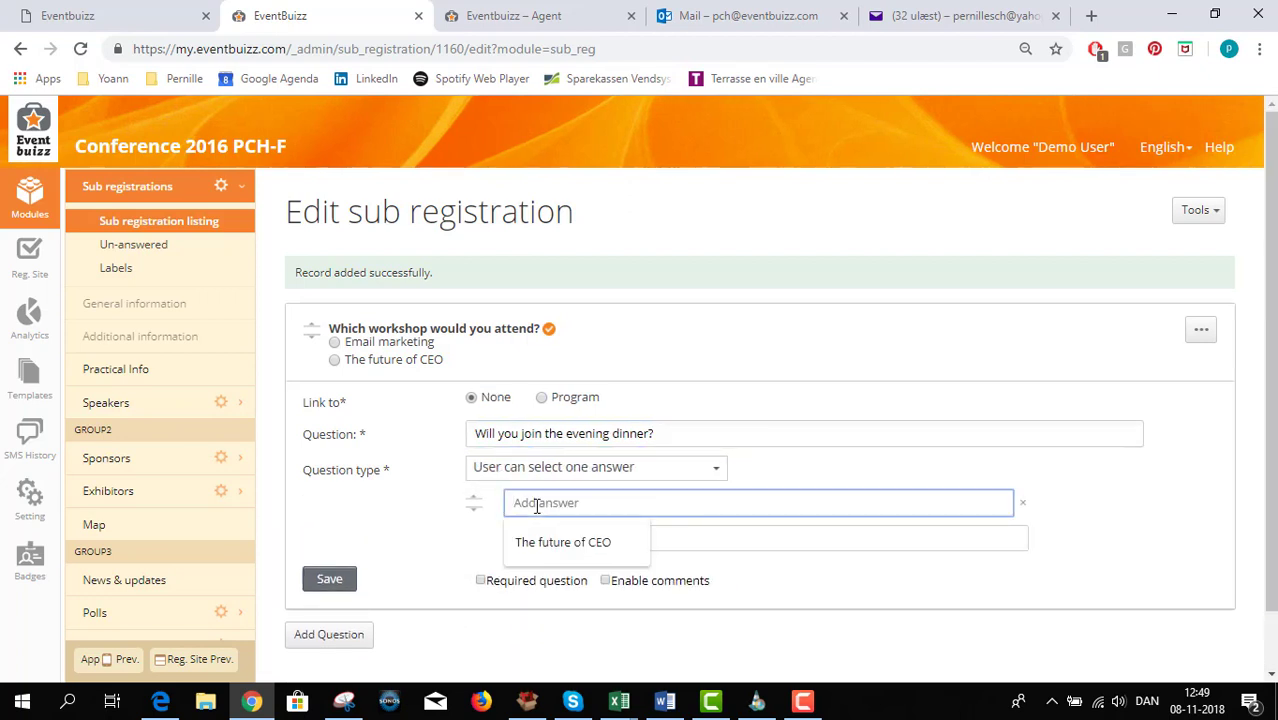
text(Yes)
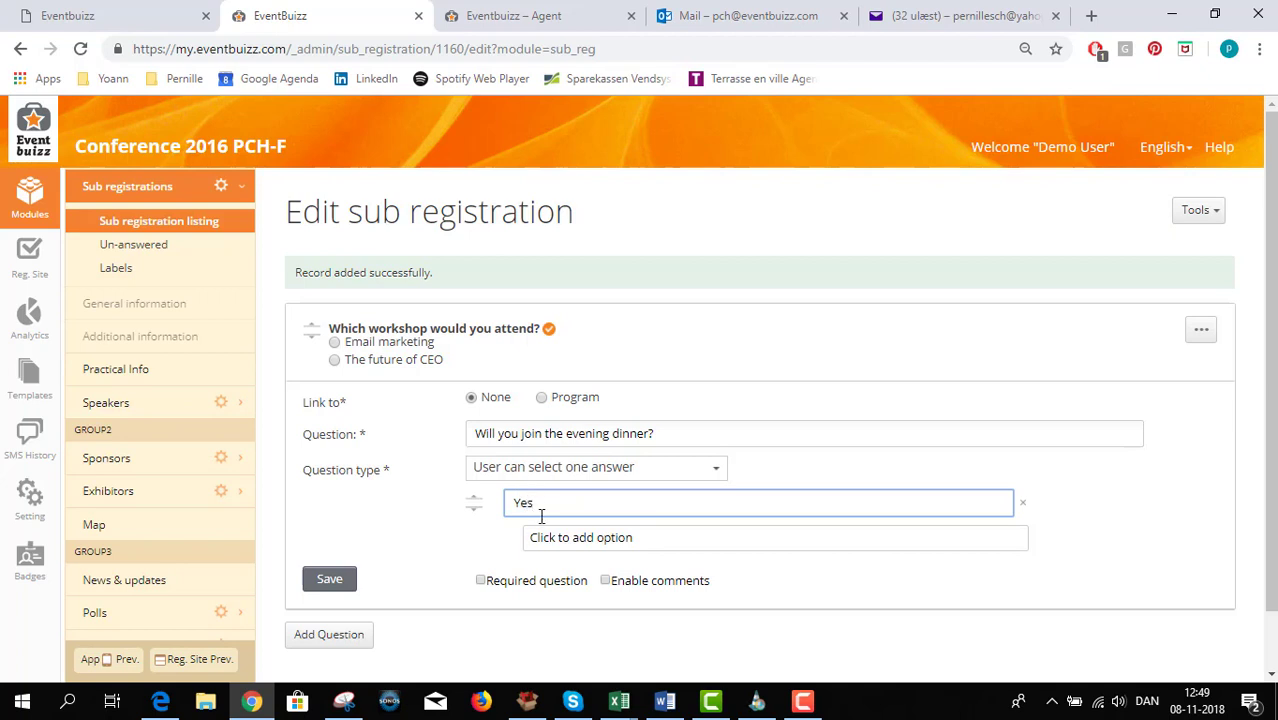
click(548, 538)
text(No)
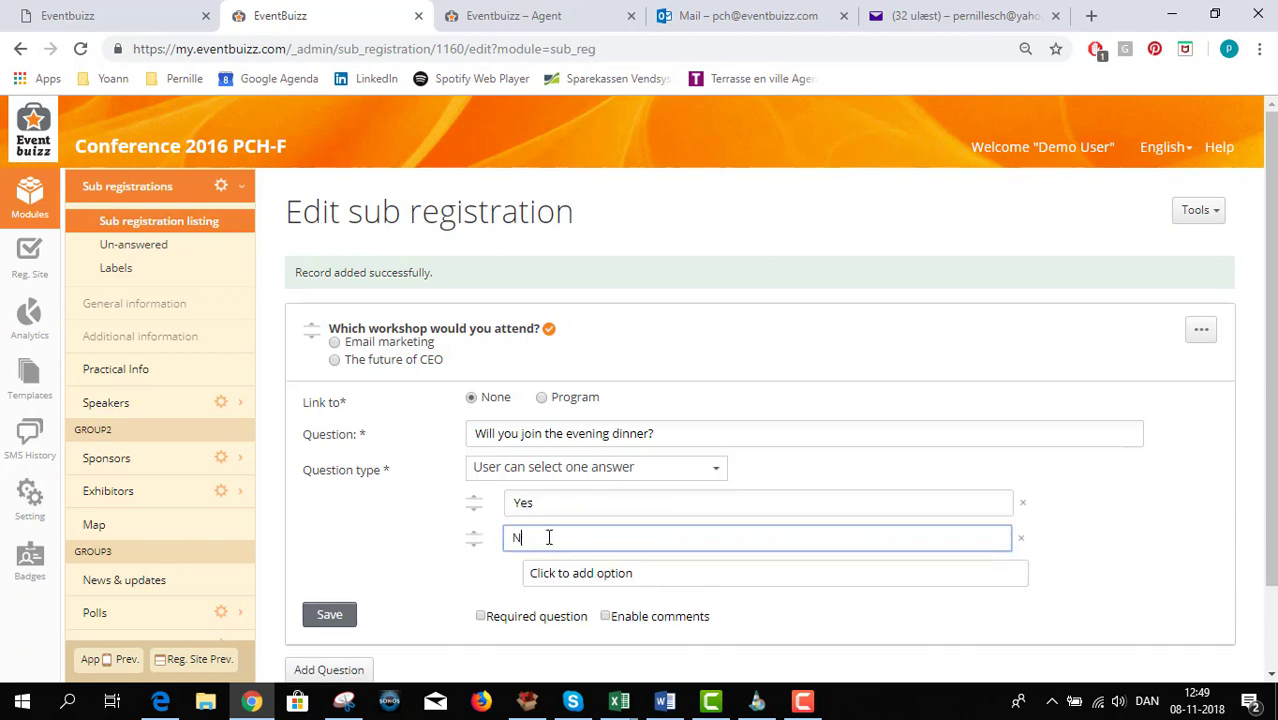
click(481, 617)
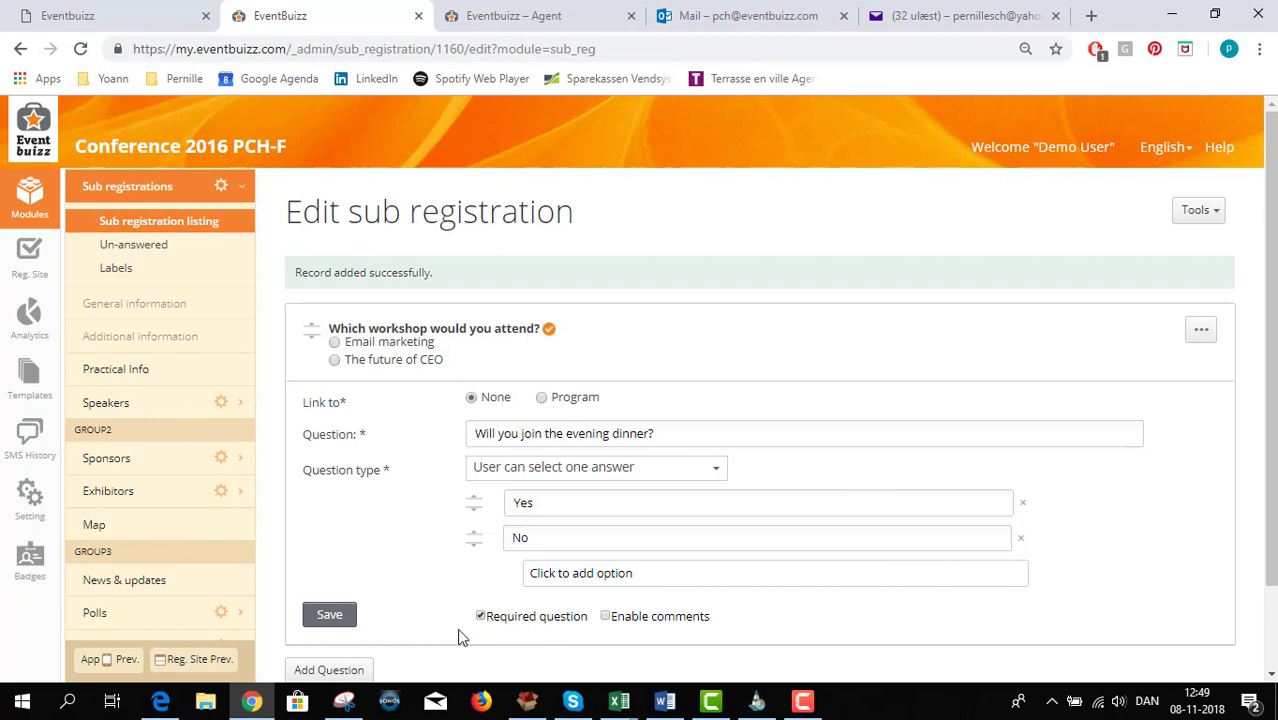
click(329, 614)
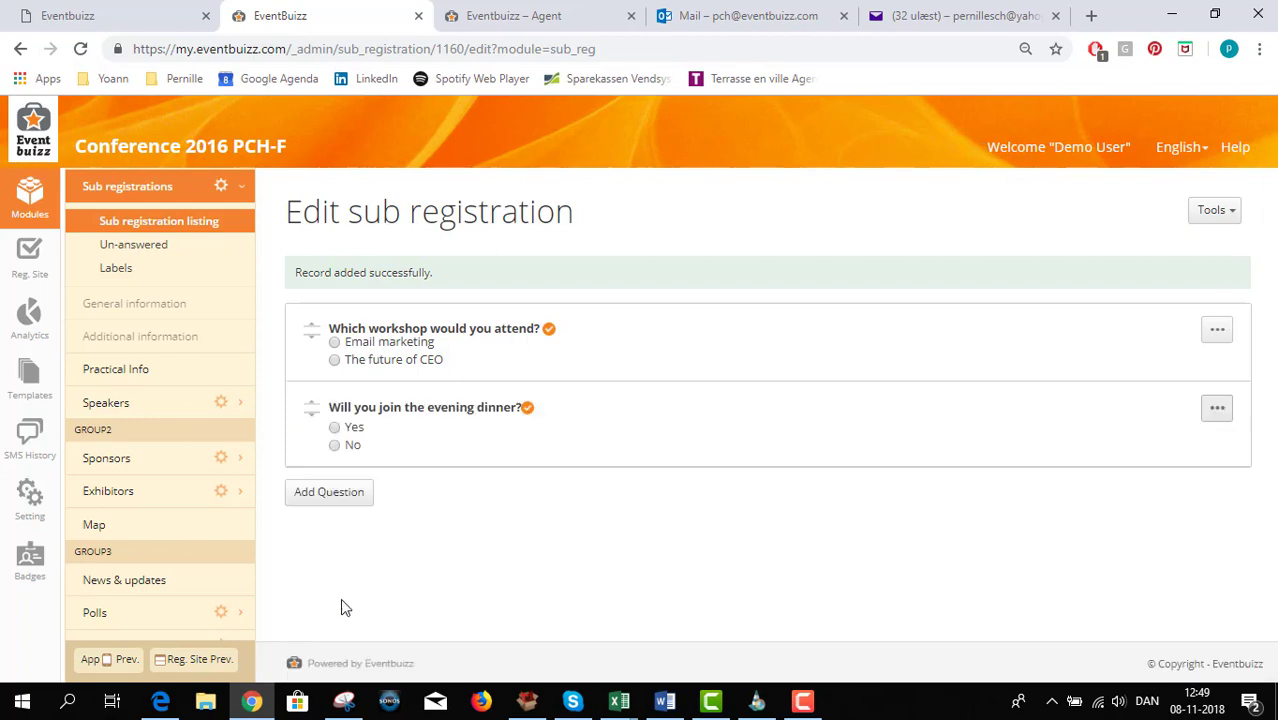
Add the question "Do you have any allergies we should know about?" with no program link, of the type "User can type a response", and save it
click(333, 493)
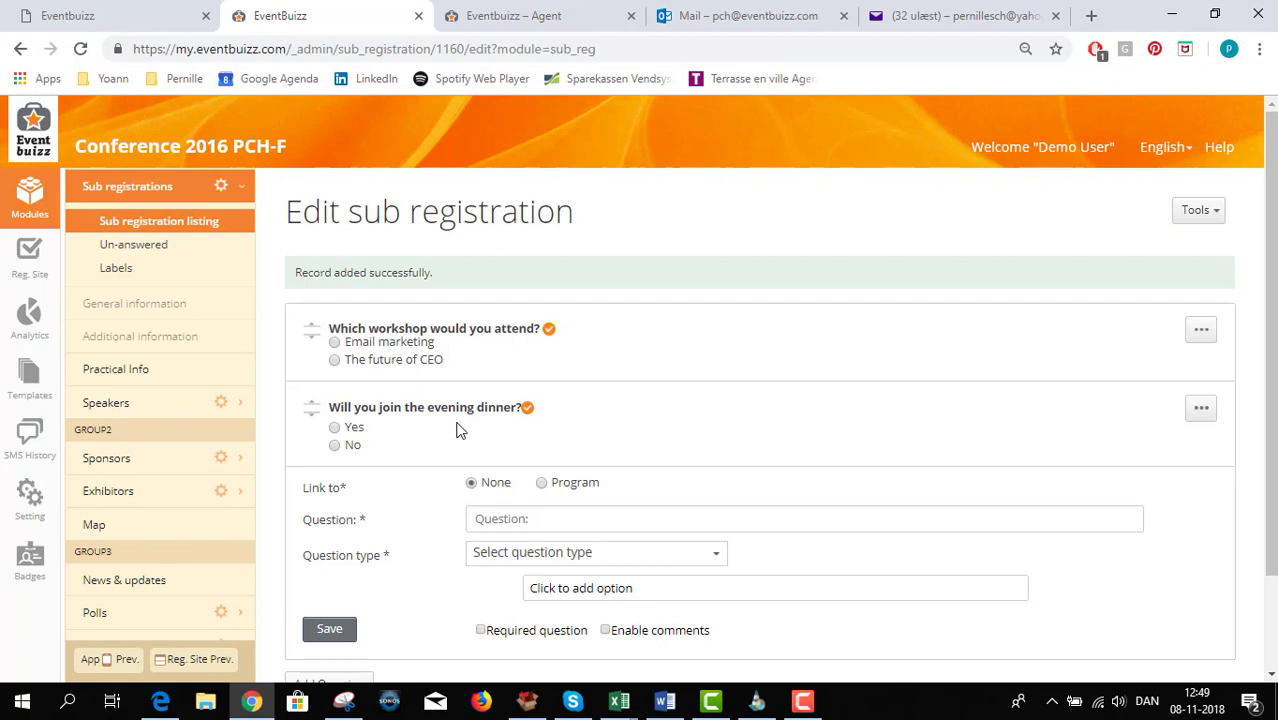
click(498, 519)
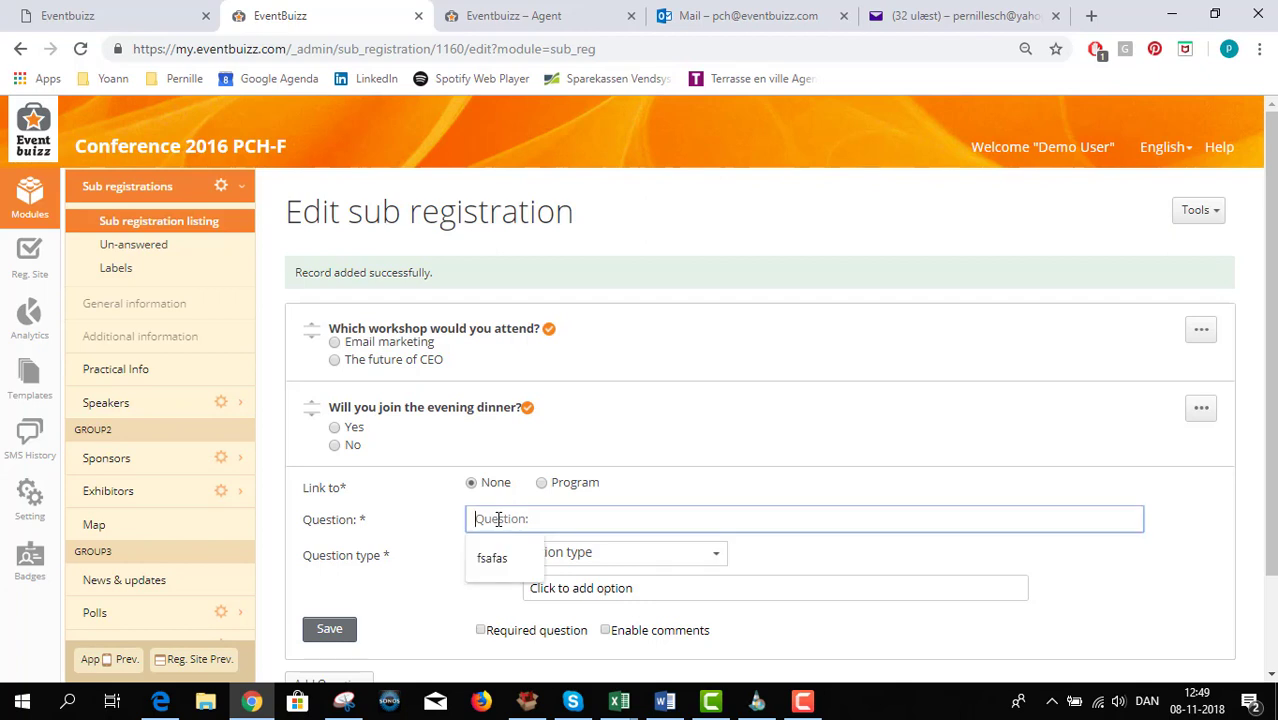
text(Do)
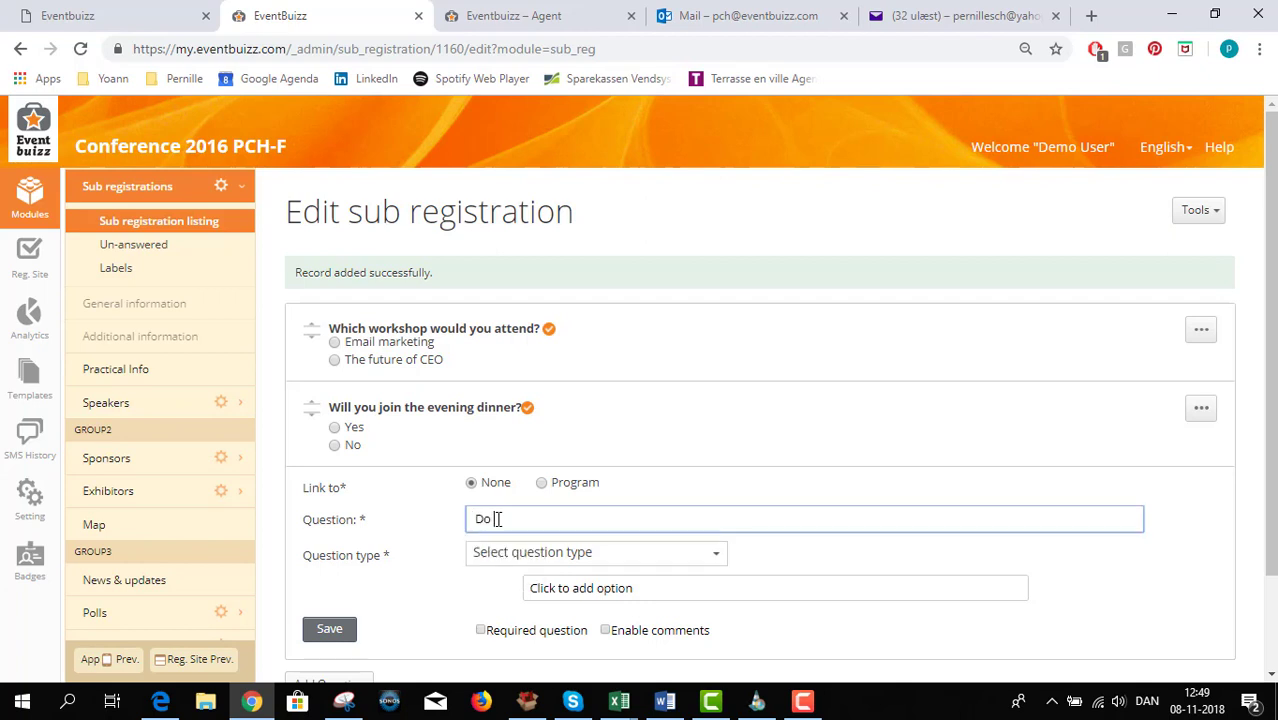
text( you have any allergies we shou)
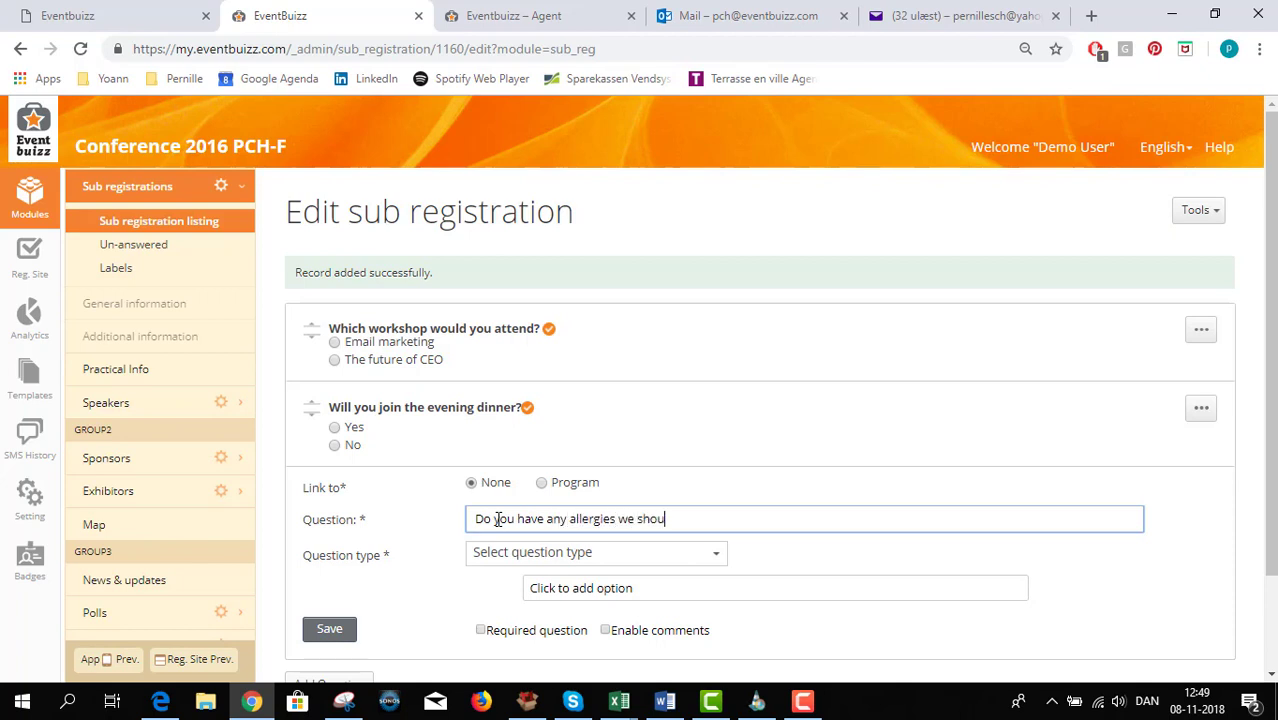
text(ld know abo)
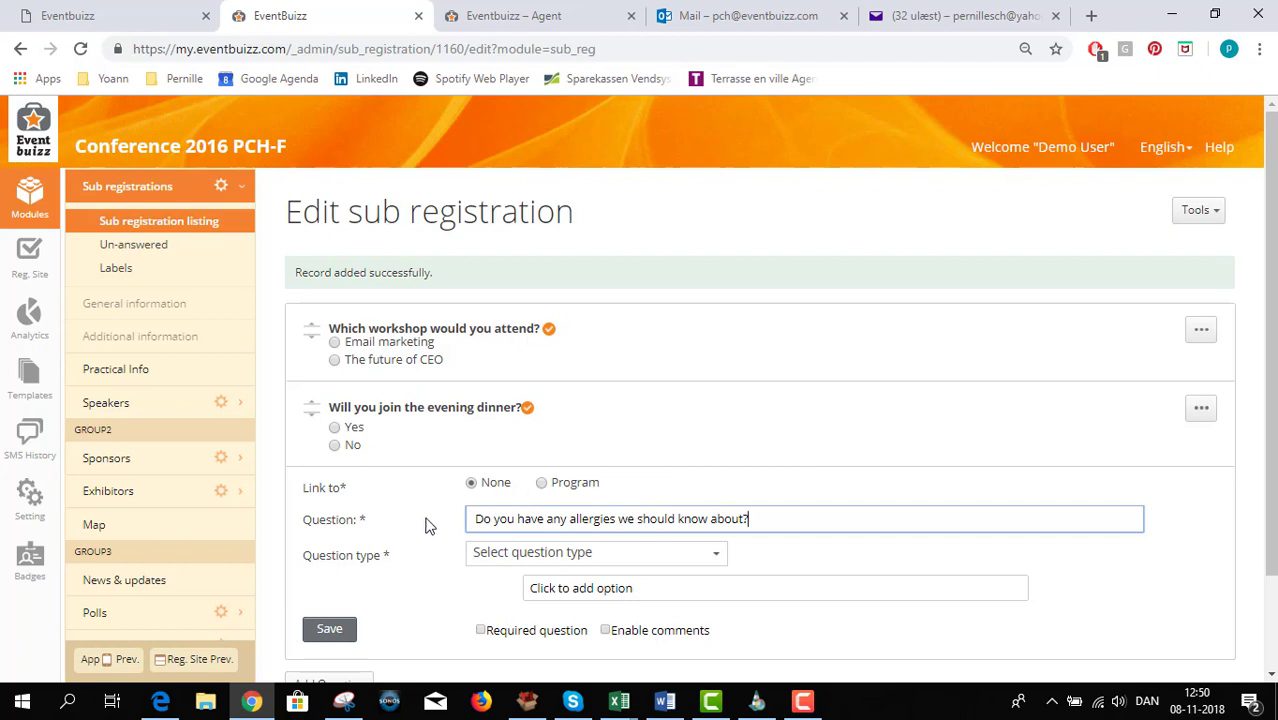
click(524, 562)
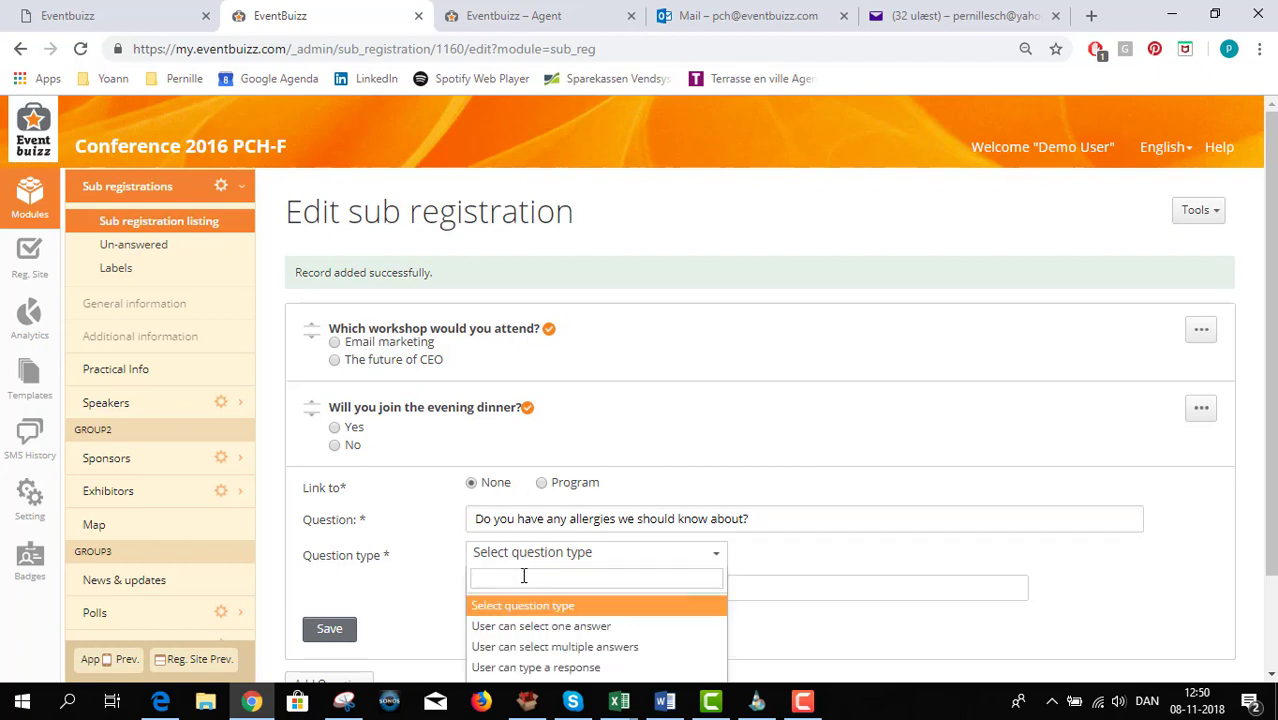
click(527, 668)
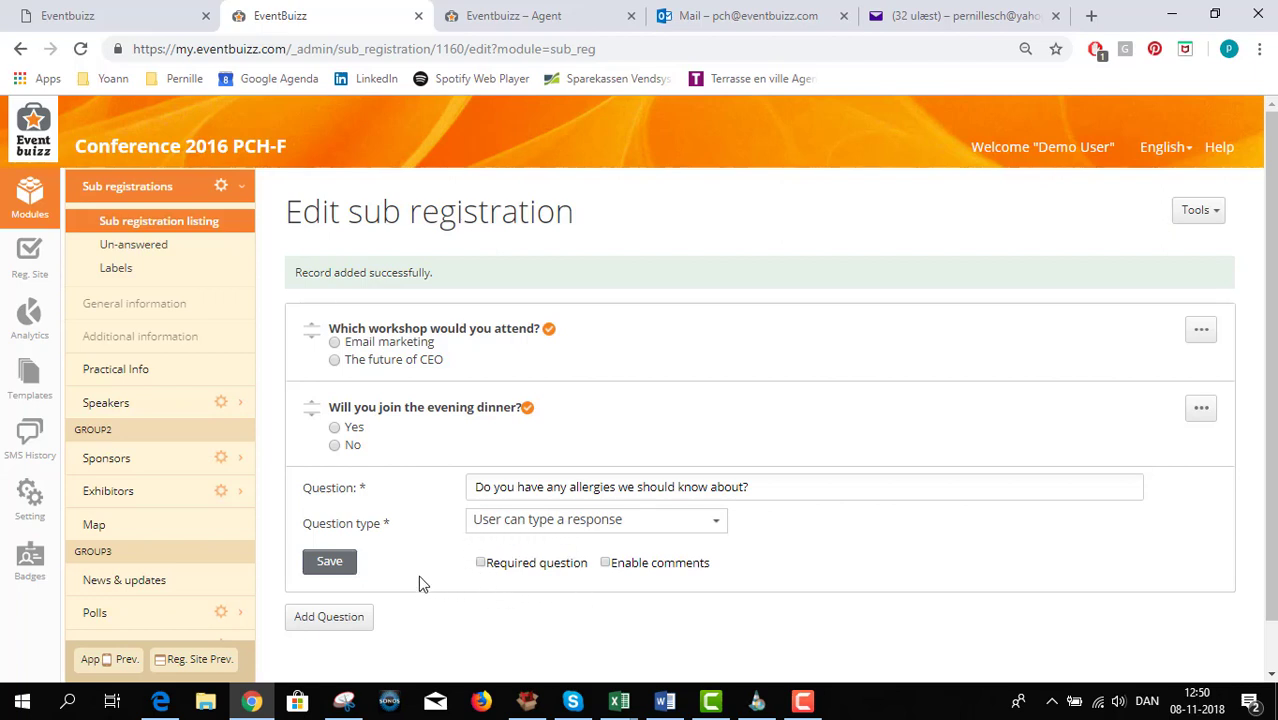
click(321, 570)
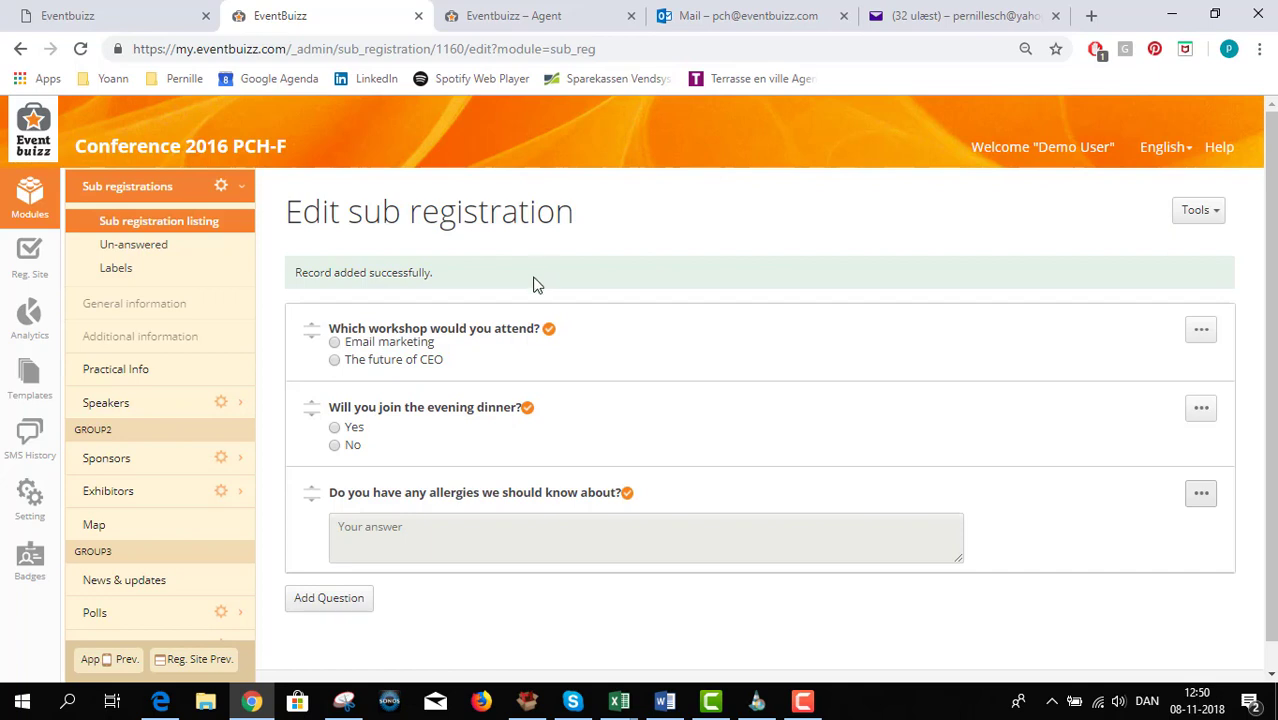
Open the event's mobile app preview and log out of the attendee's account through the app's settings
click(98, 659)
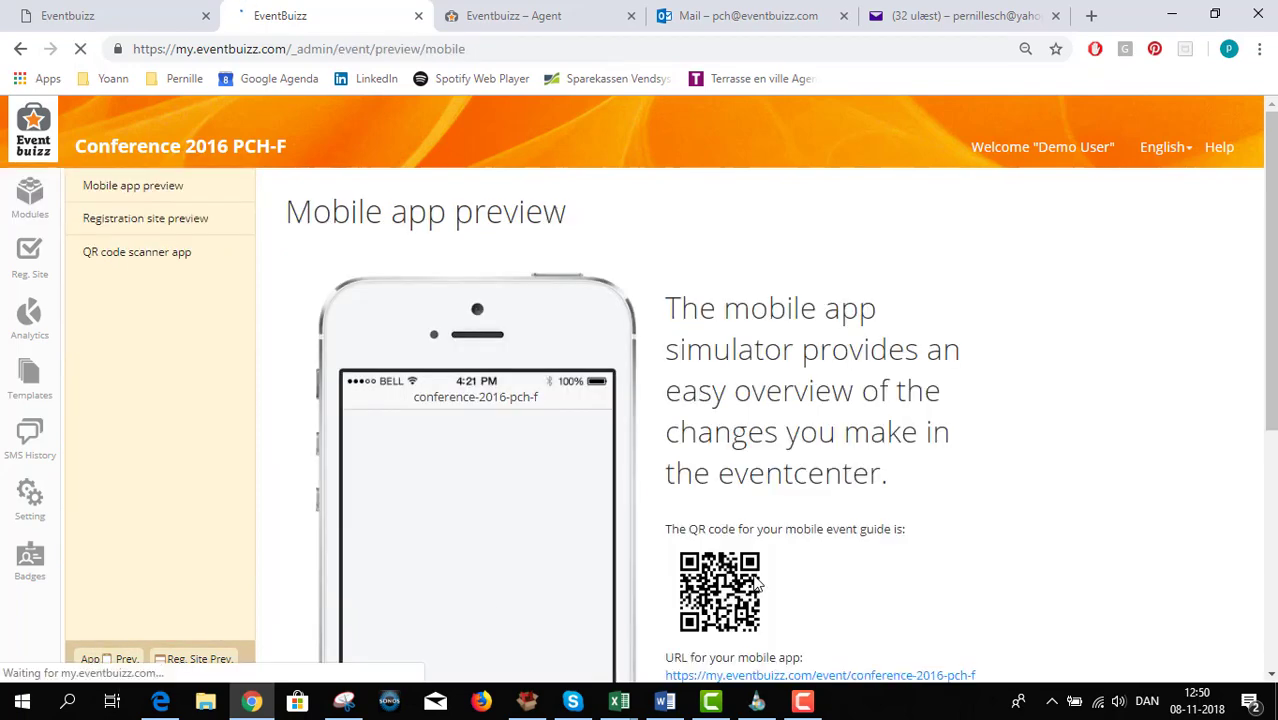
scroll(843, 490, down, 1)
scroll(843, 490, down, 3)
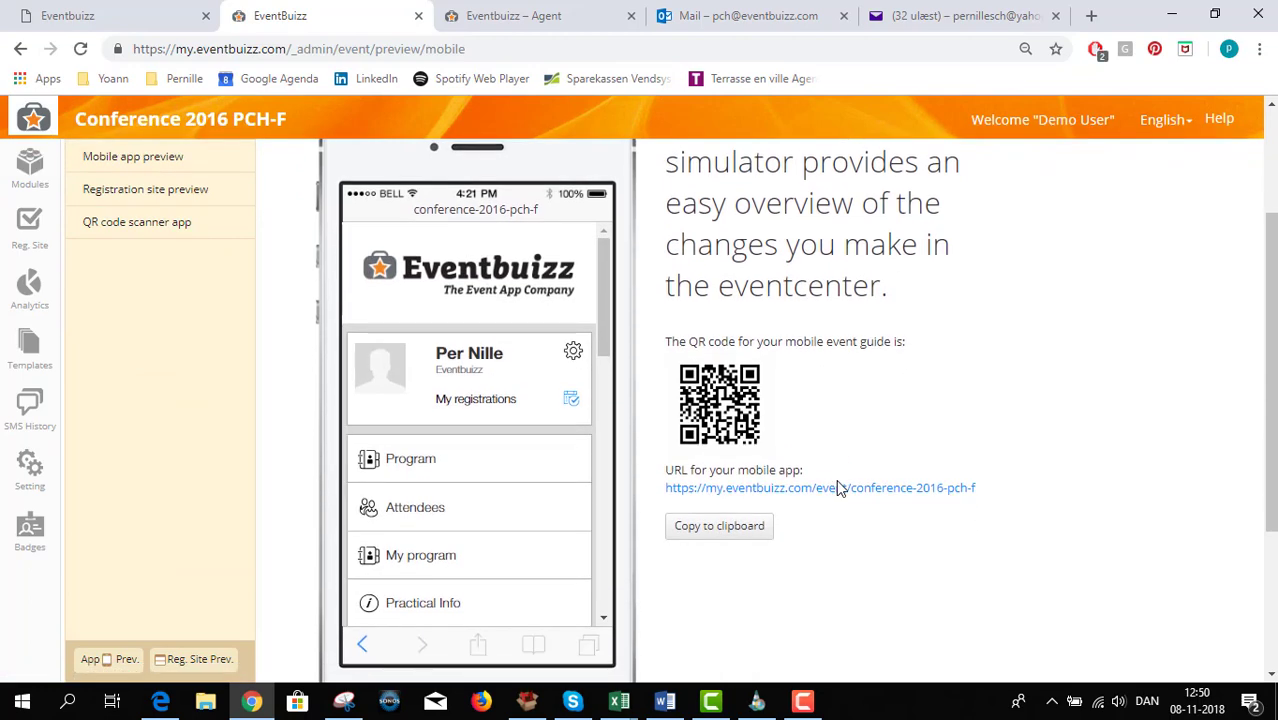
click(573, 258)
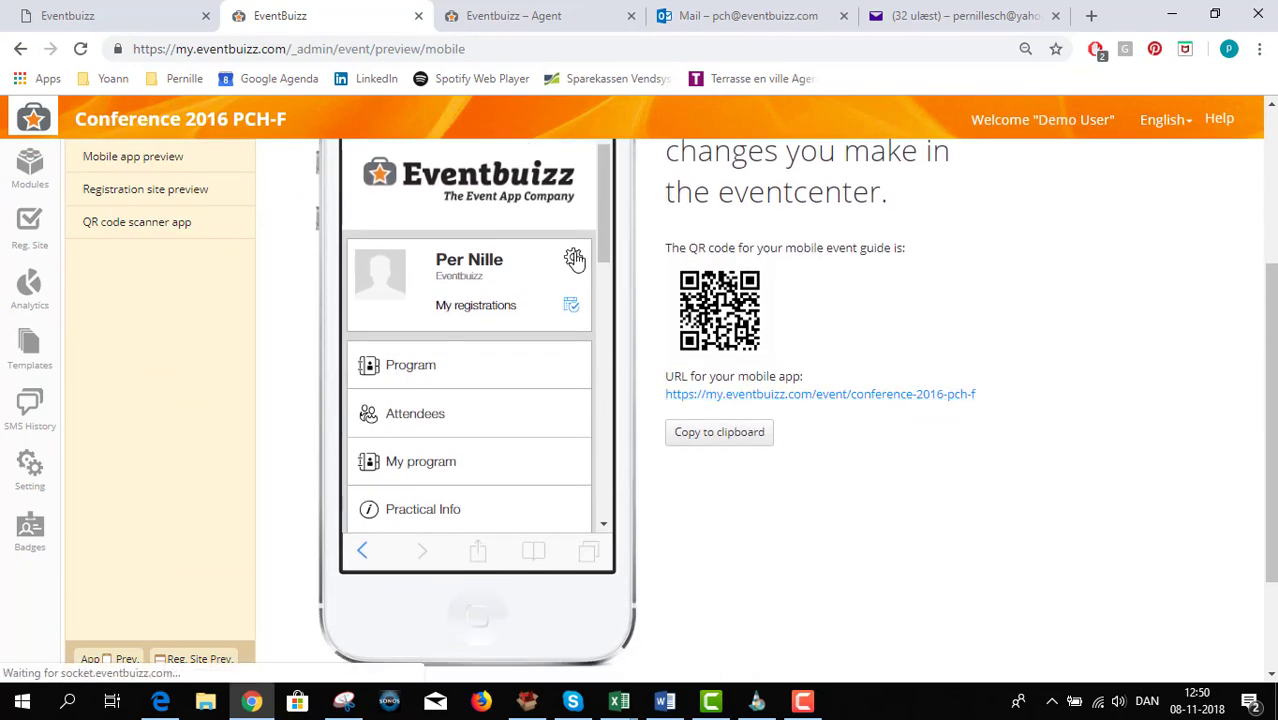
click(494, 360)
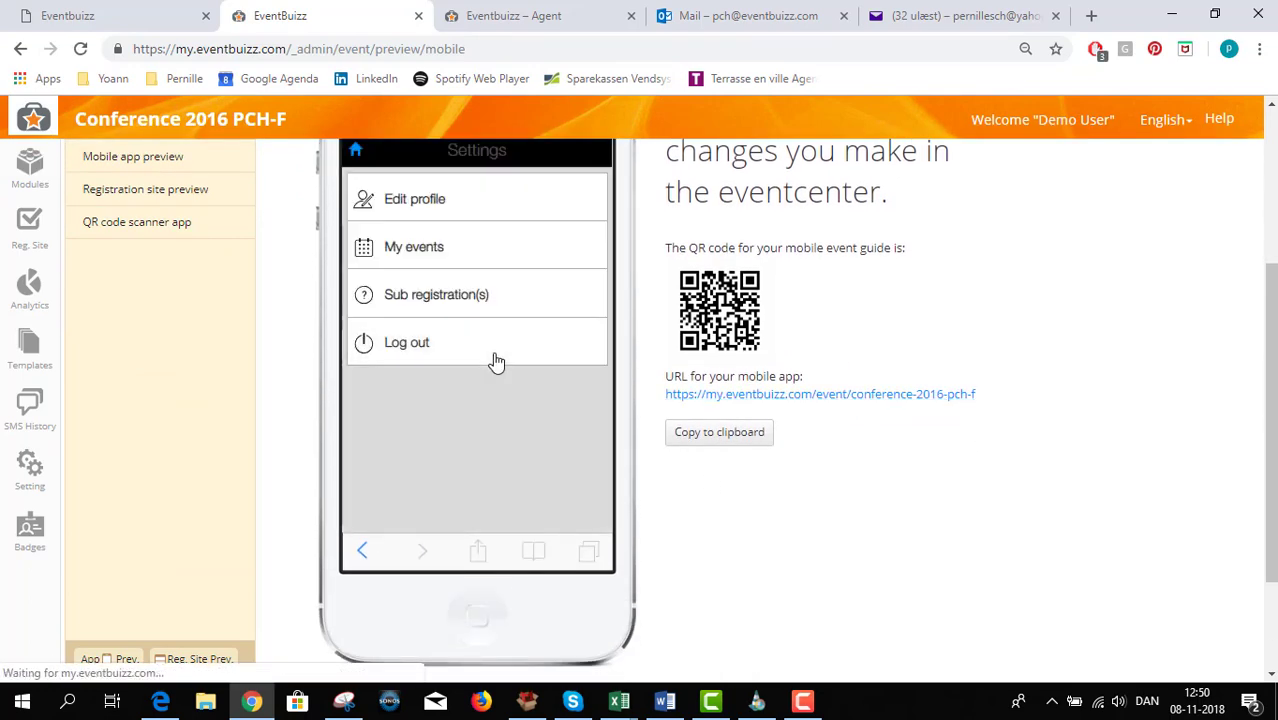
Log in to the previewed mobile app again with the attendee's email
click(460, 346)
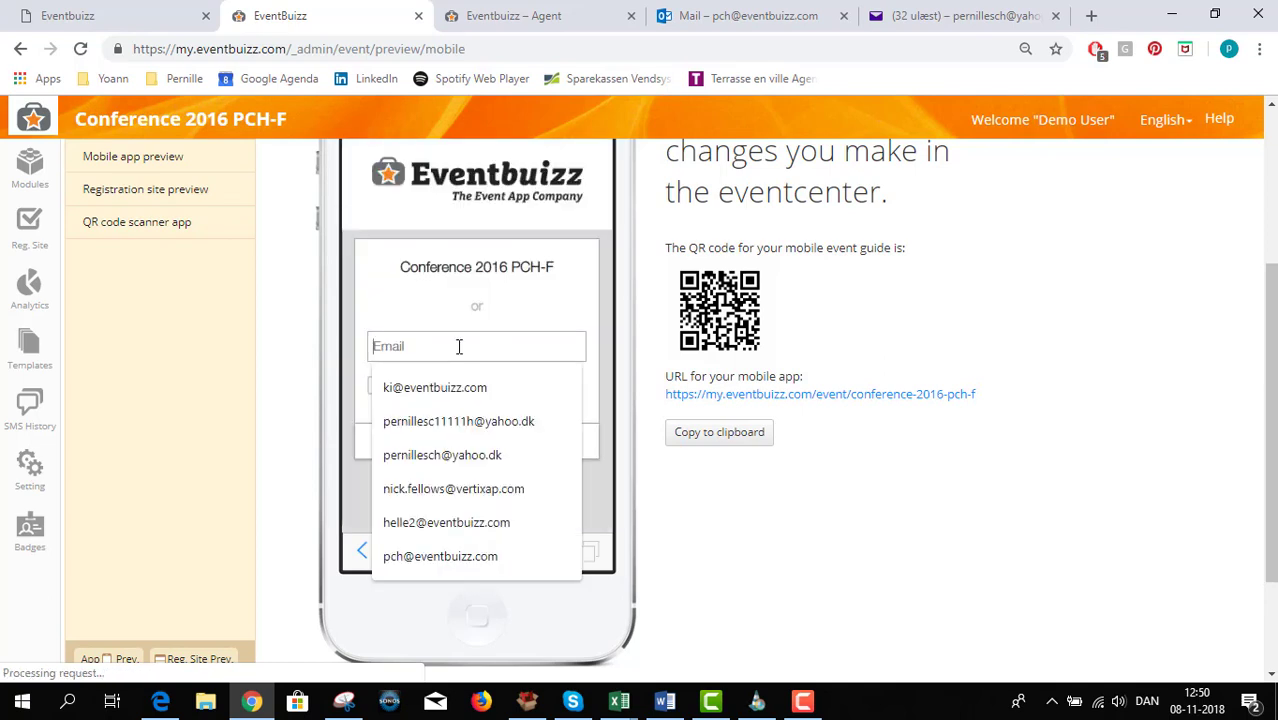
click(457, 421)
click(470, 452)
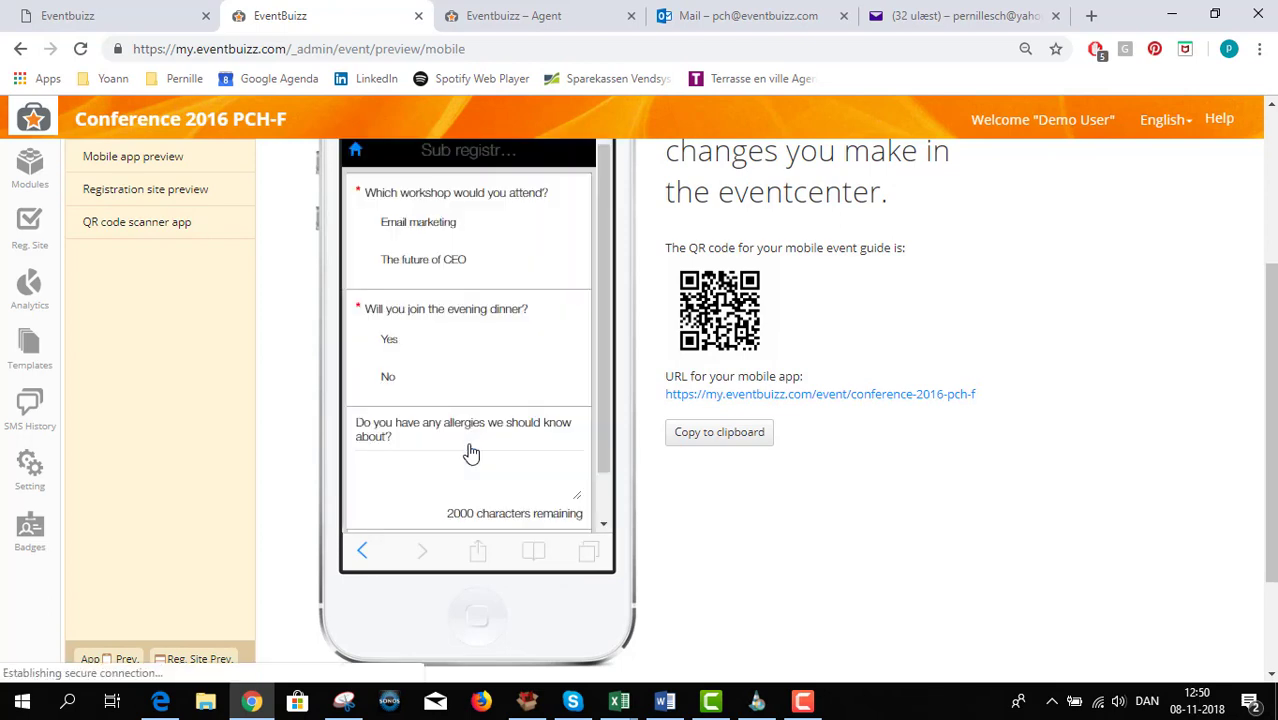
Answer the sub registration with "Email marketing", "Yes" to the evening dinner and "No gluten" for allergies, and send it
scroll(660, 500, up, 1)
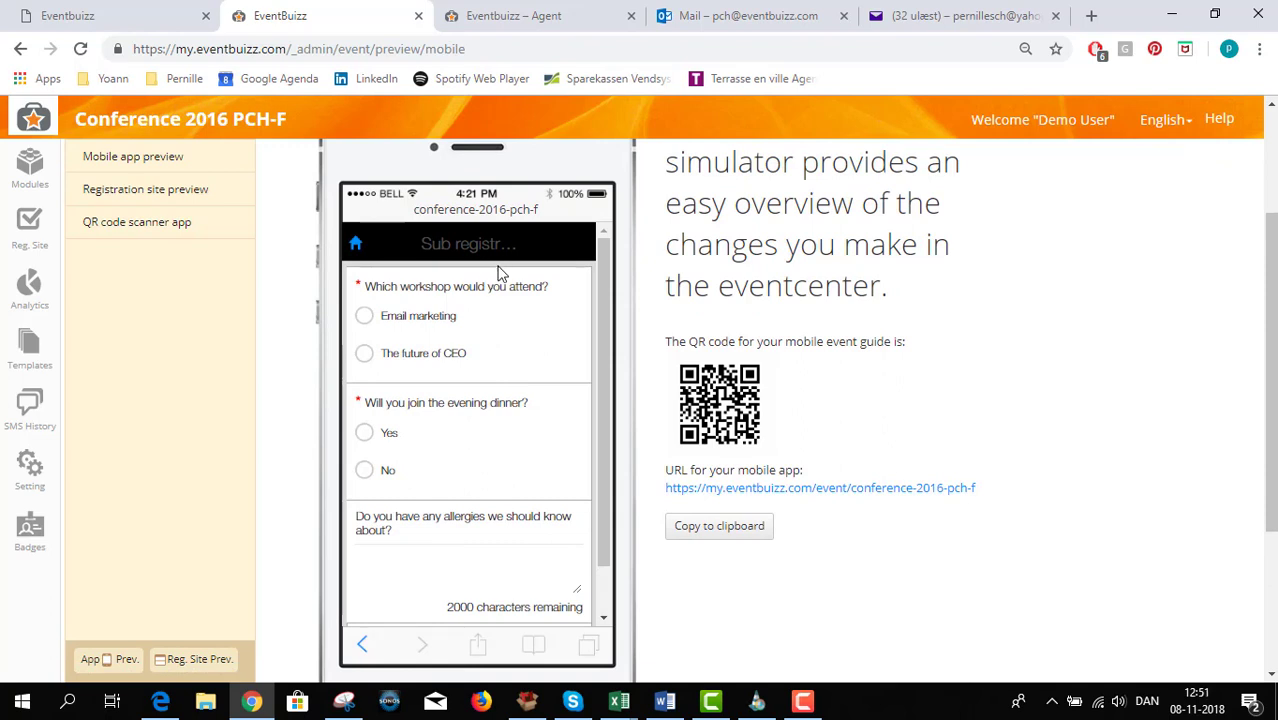
click(366, 318)
click(364, 436)
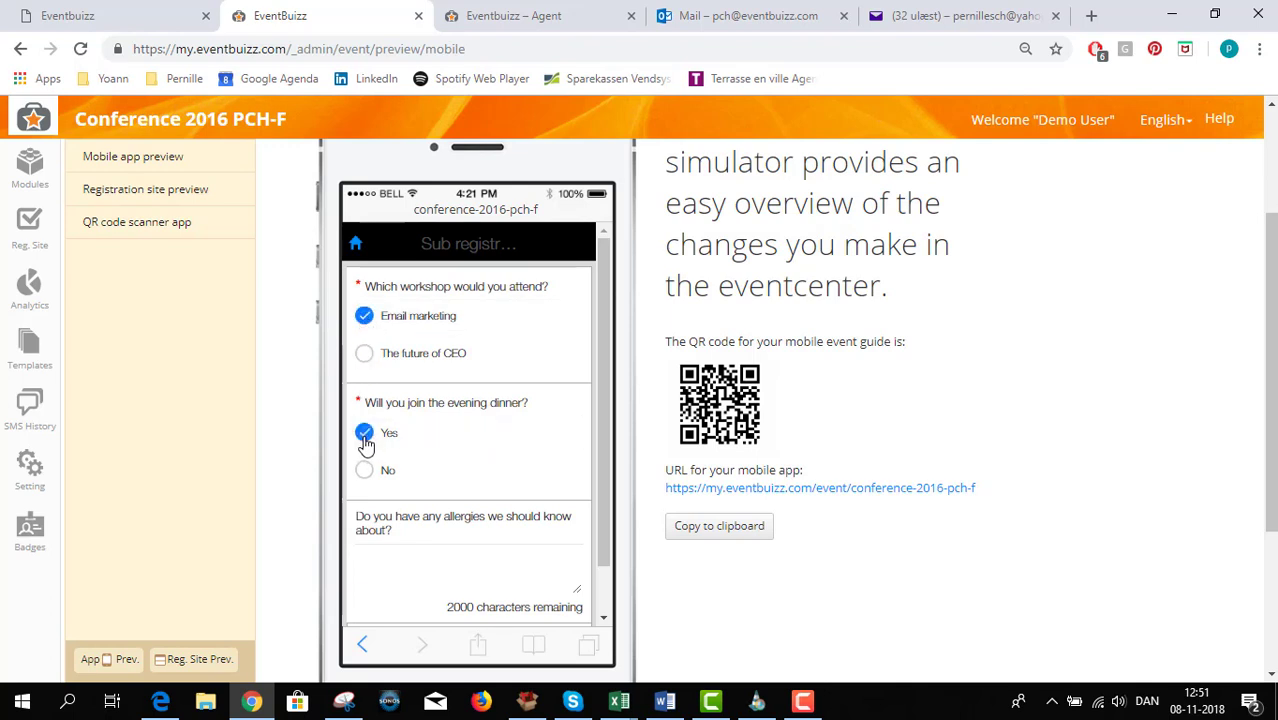
click(387, 574)
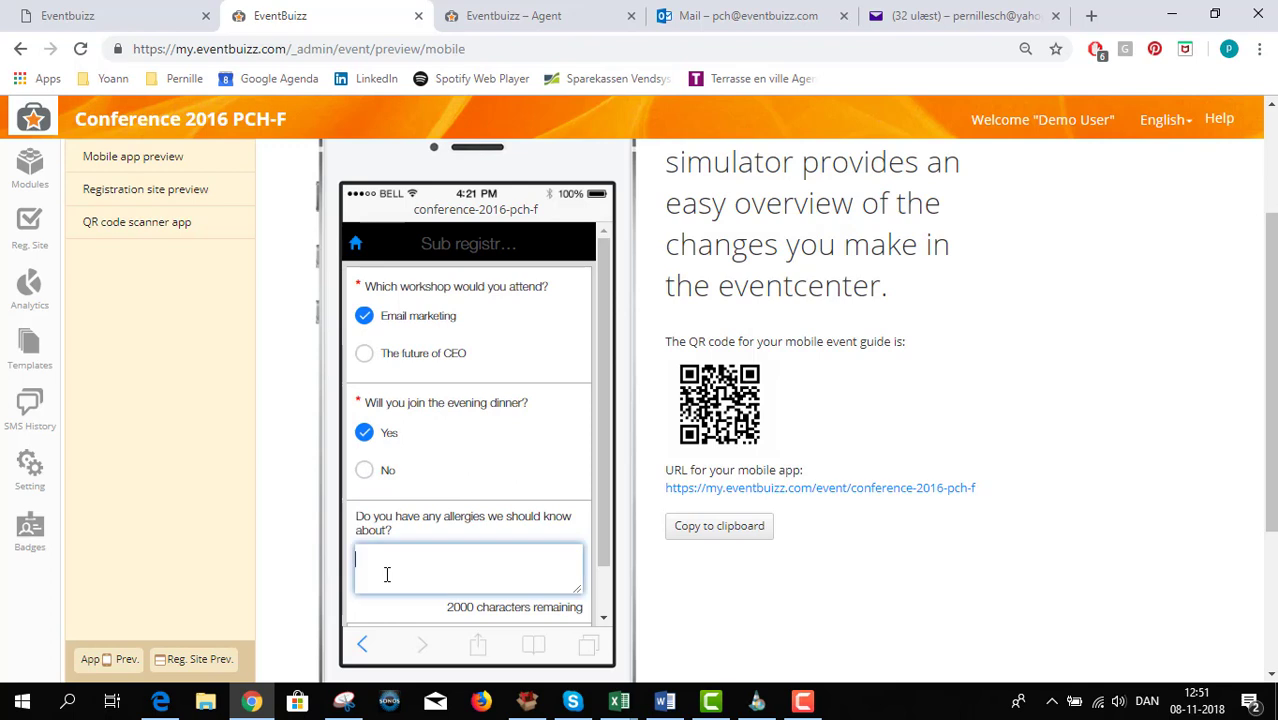
text(No g)
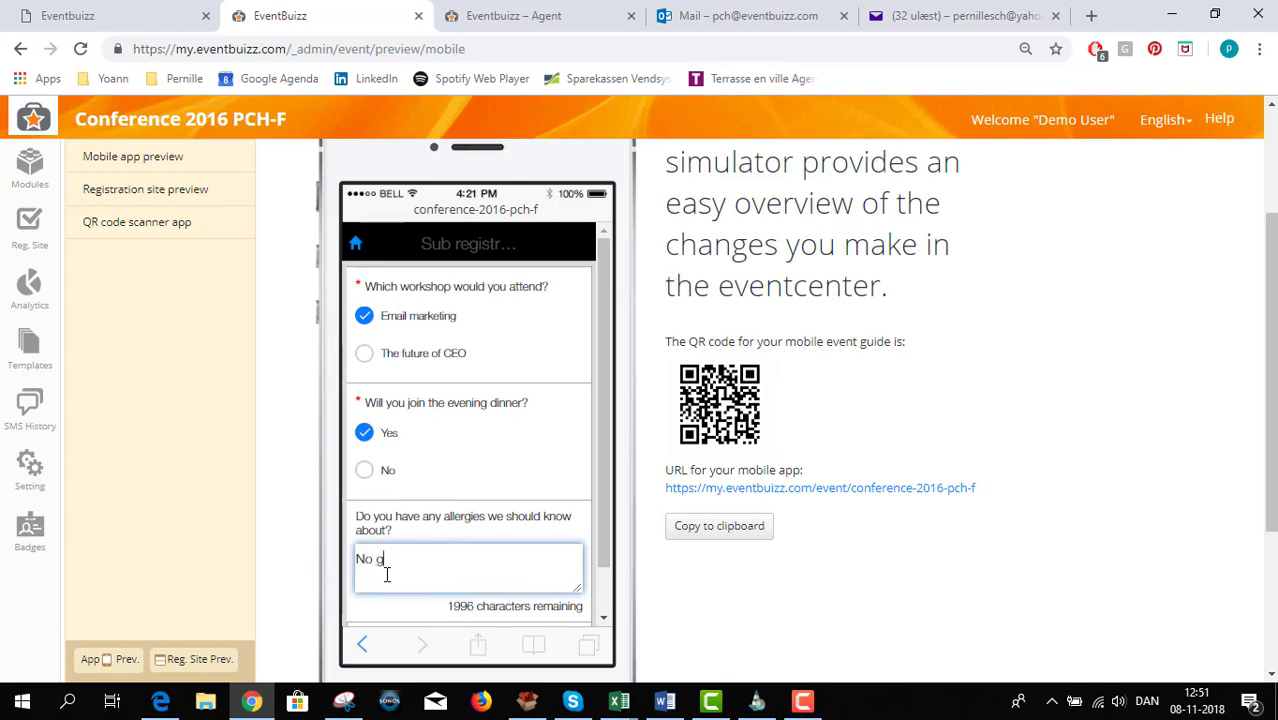
text(luten)
scroll(605, 585, down, 1)
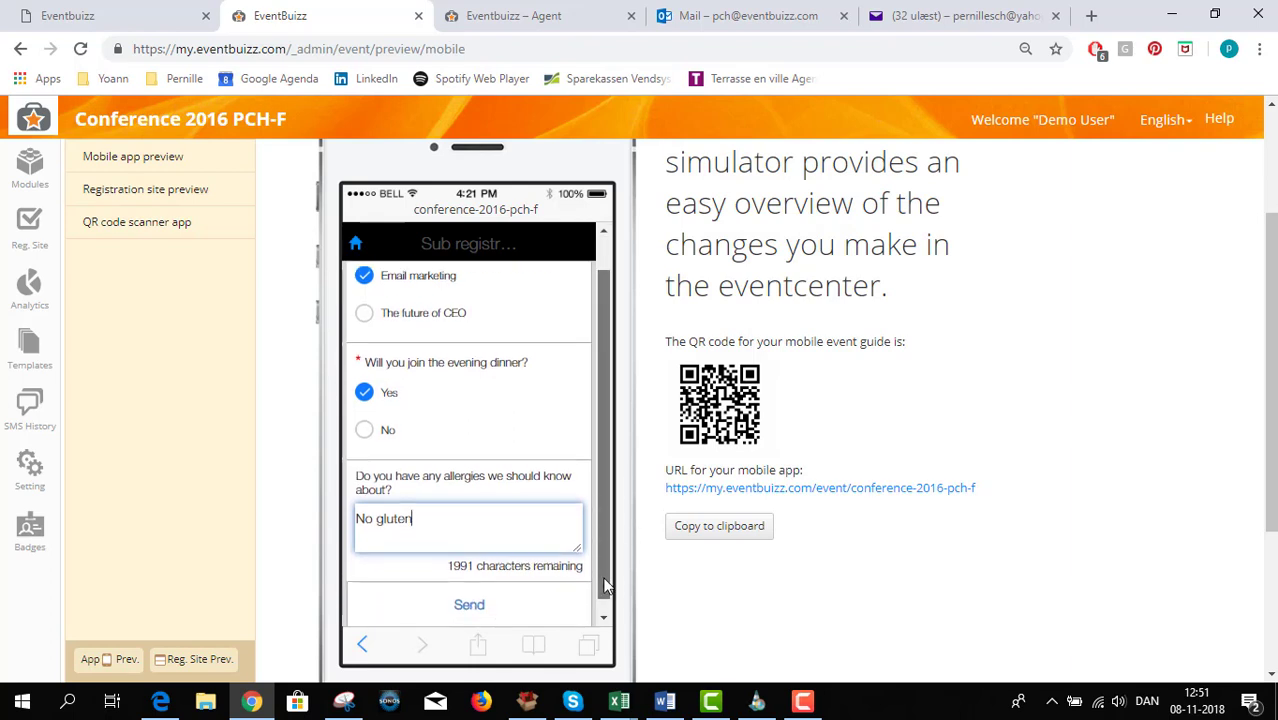
click(477, 597)
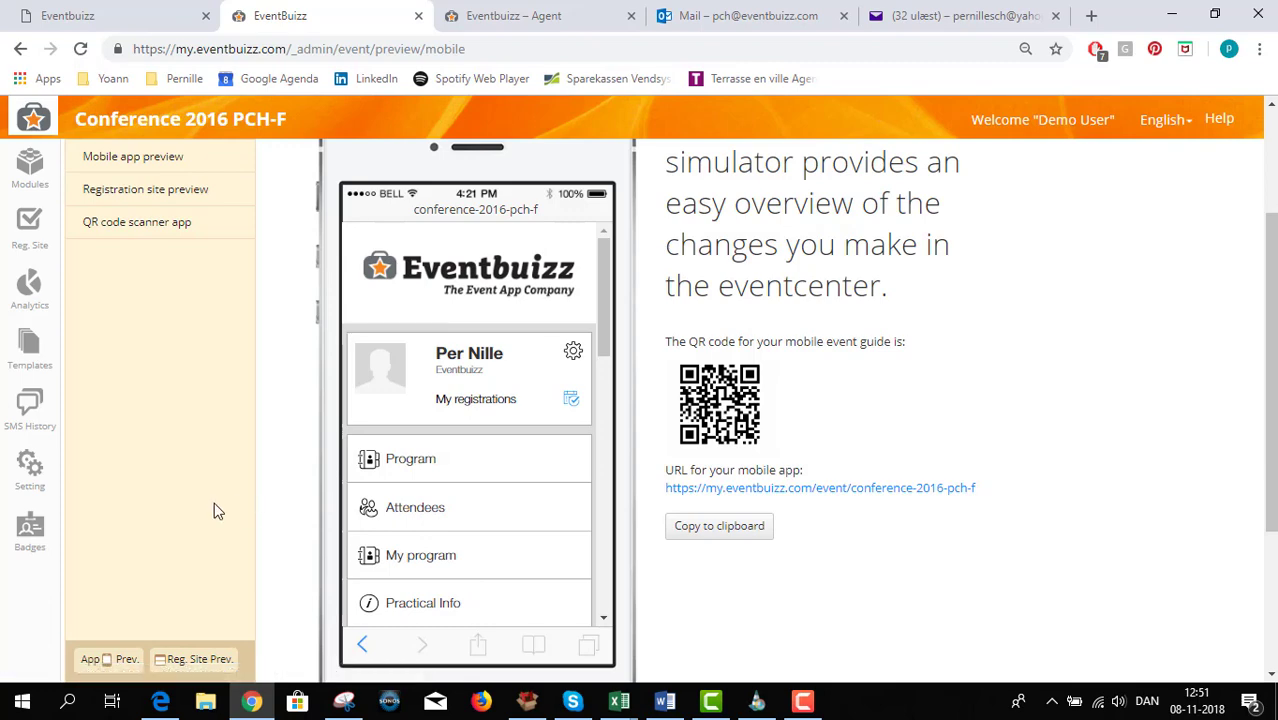
Download the sub registration results from the sub registration listing and open the downloaded file in Excel
click(38, 170)
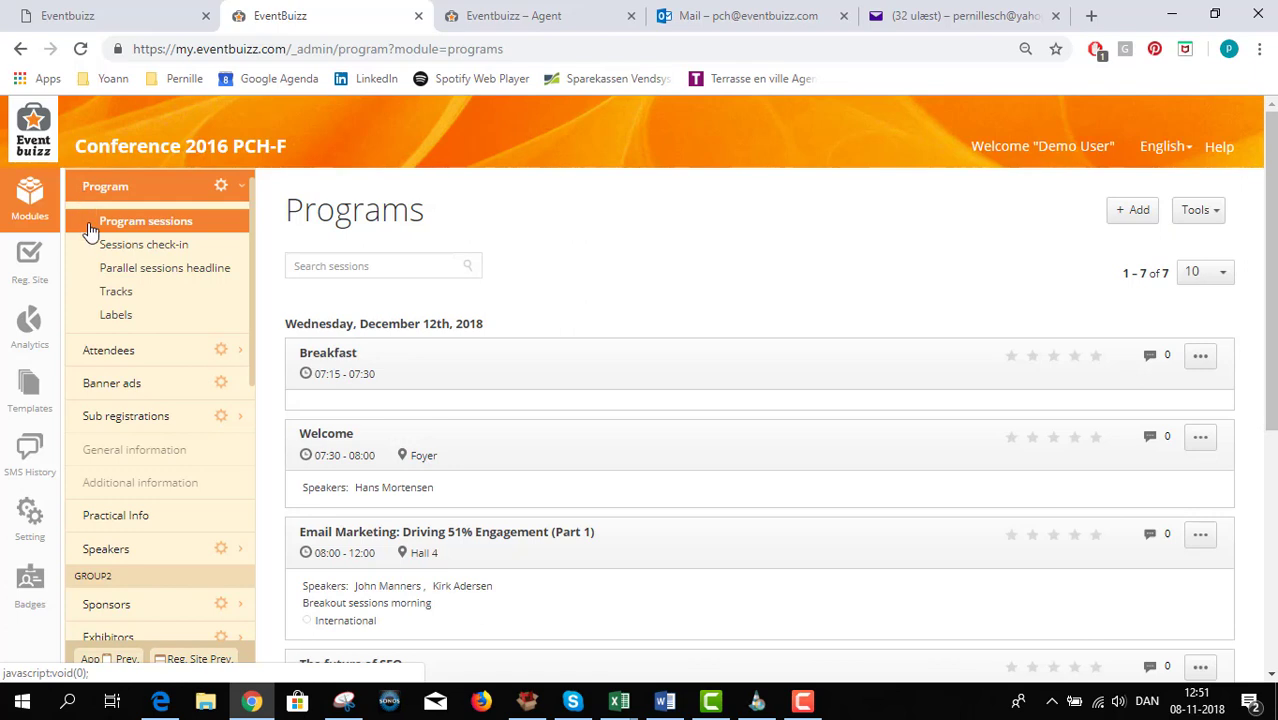
click(108, 418)
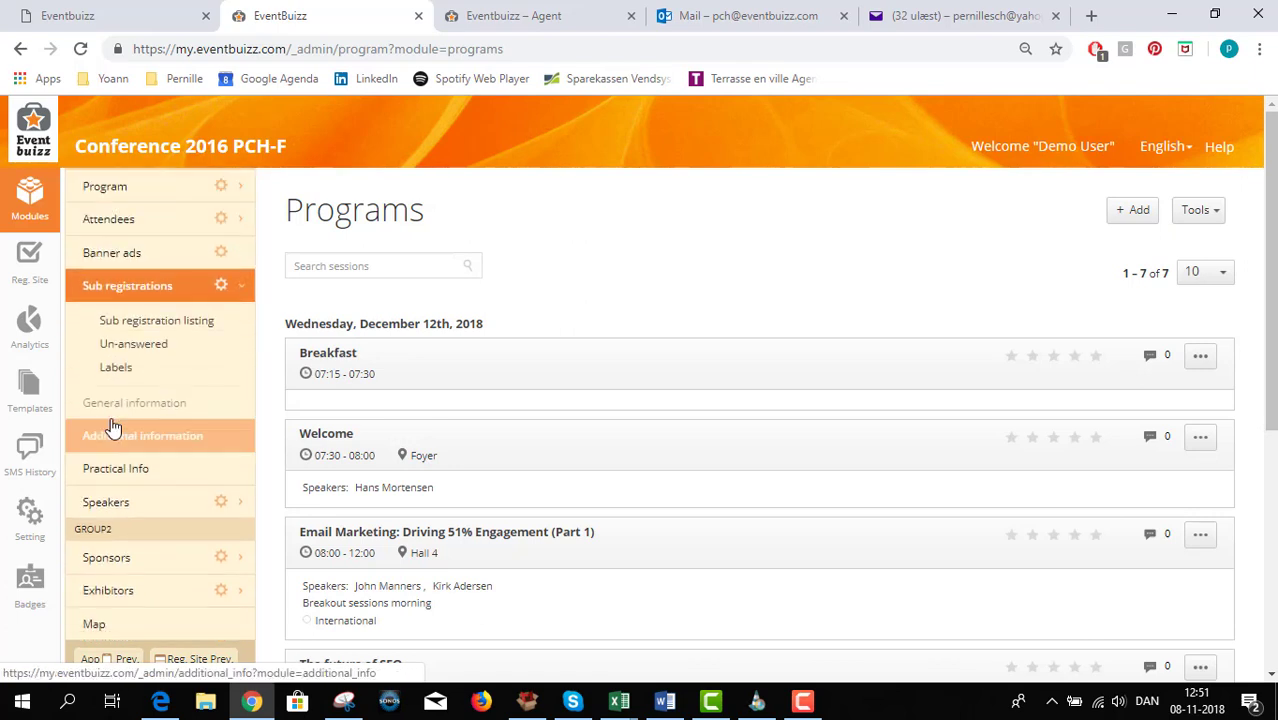
click(124, 324)
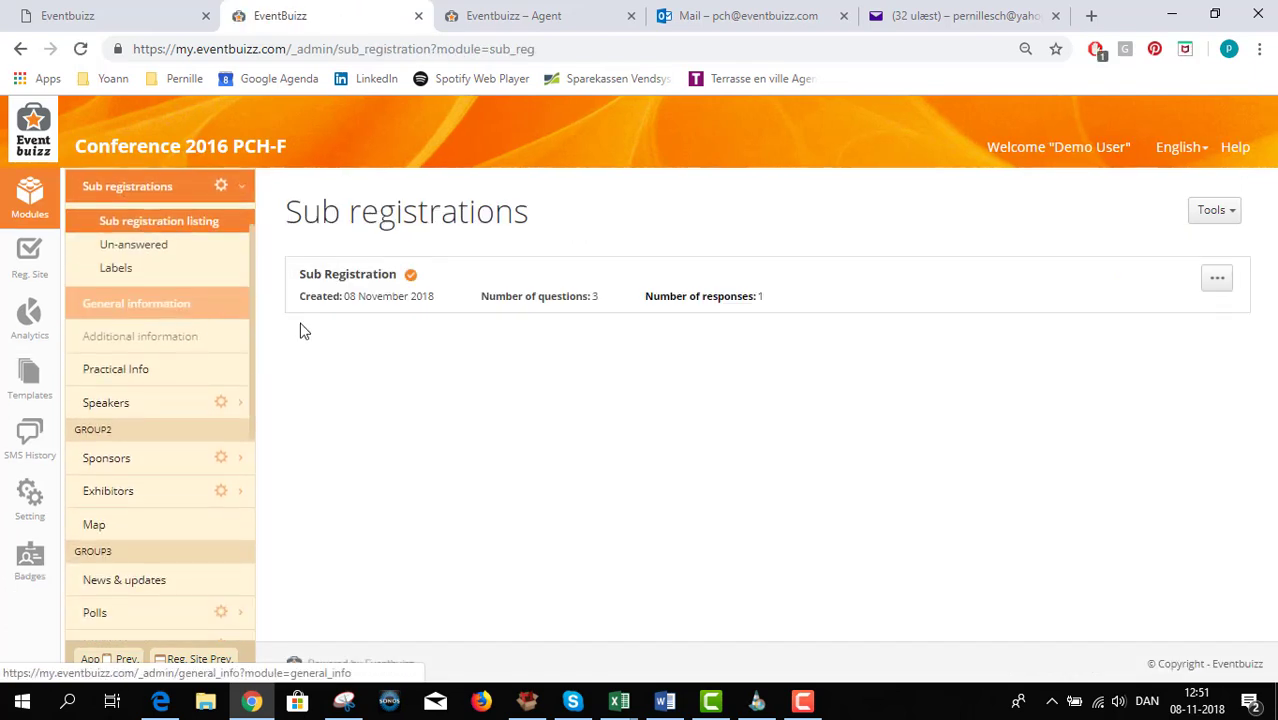
click(1212, 212)
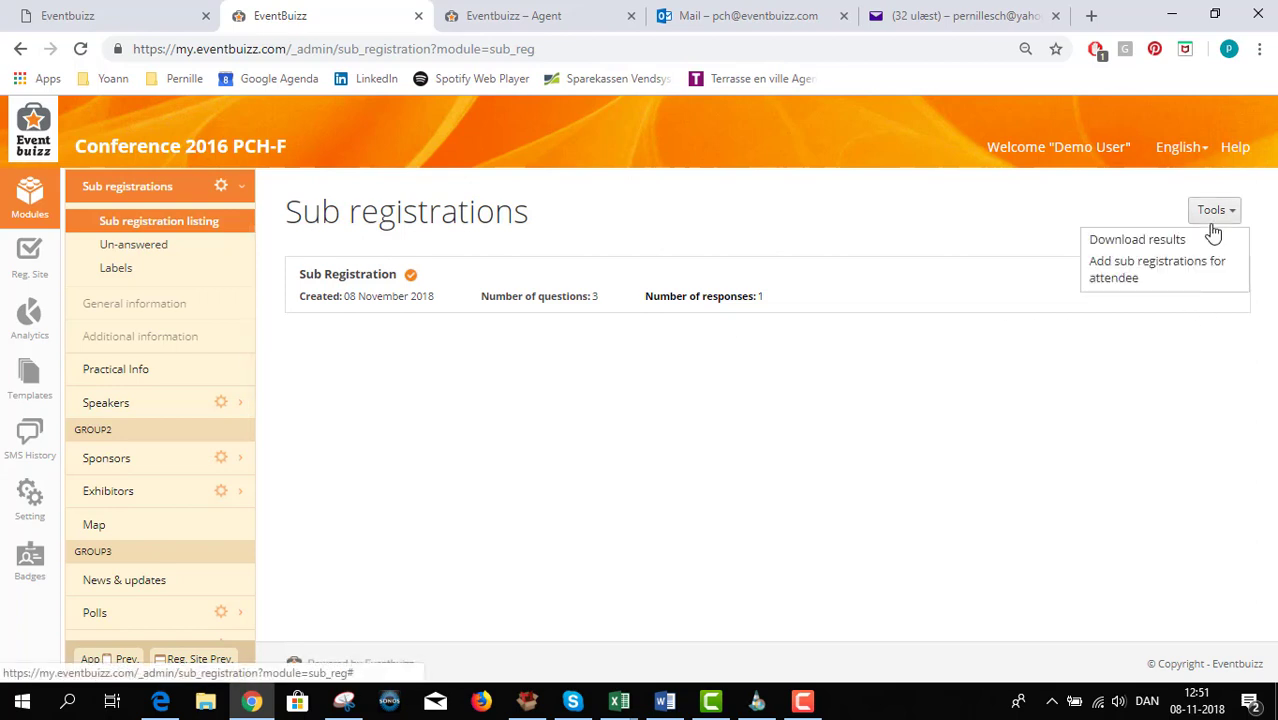
click(1181, 242)
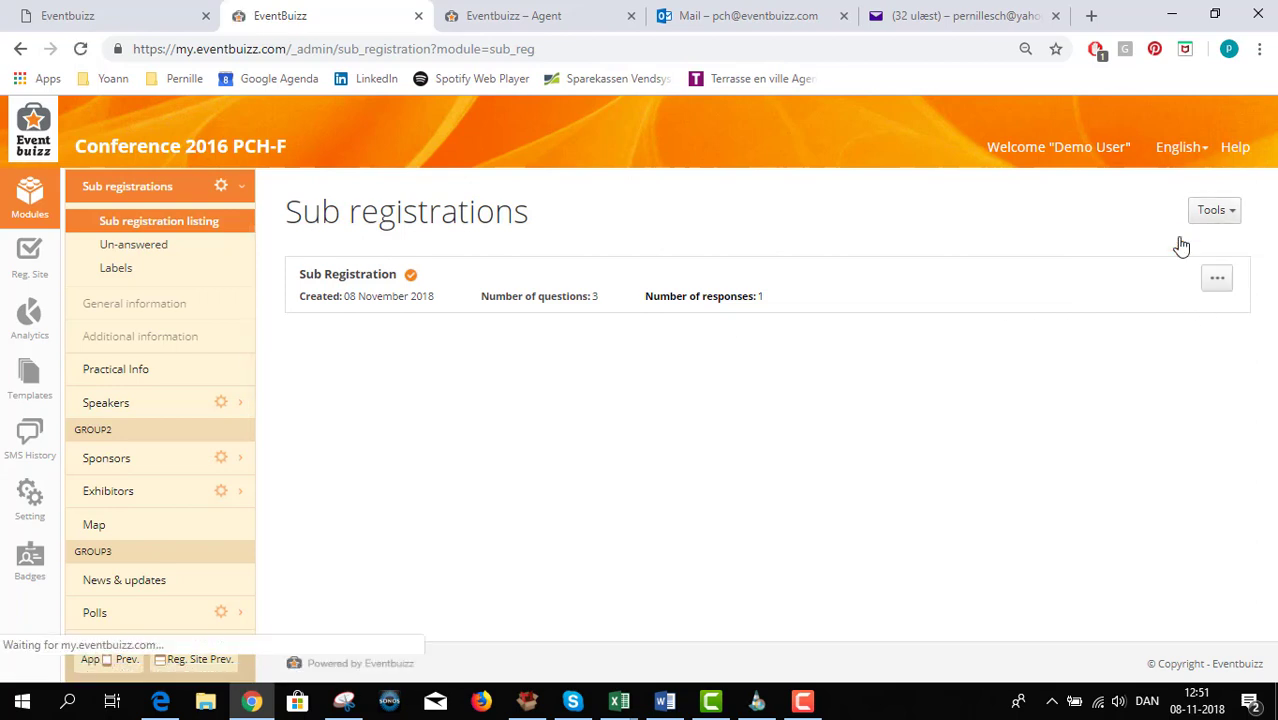
click(115, 665)
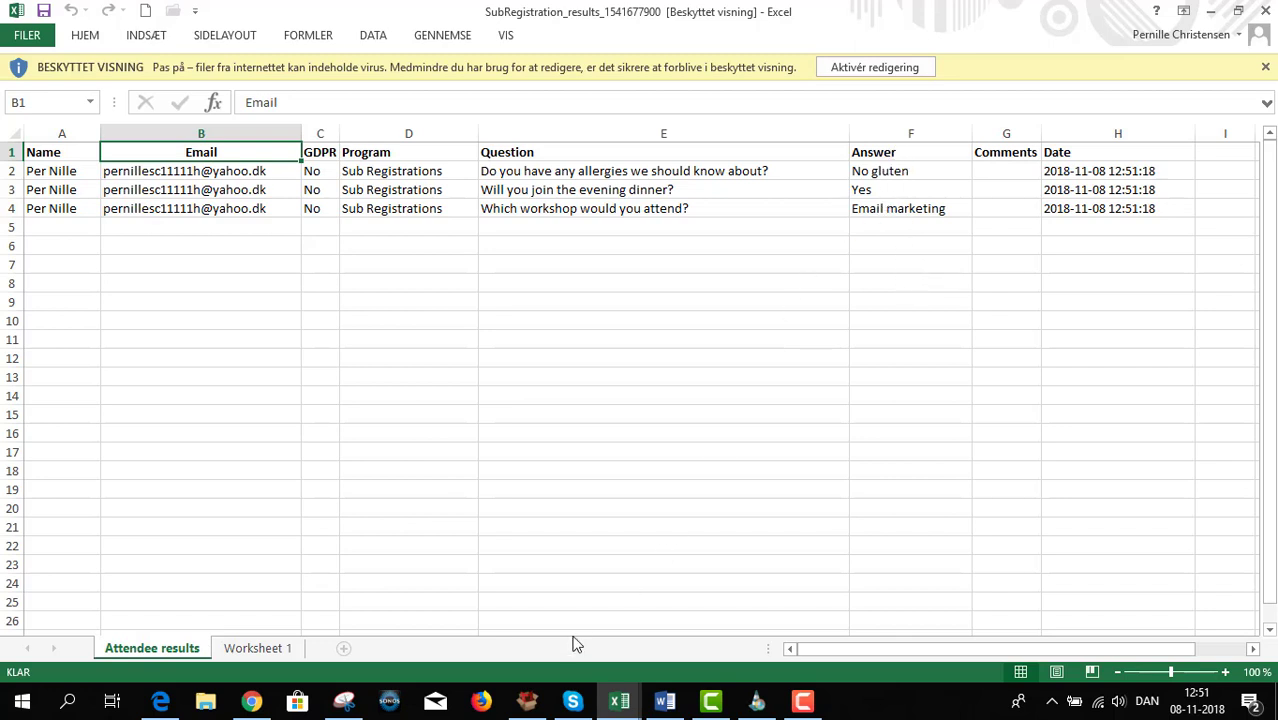
Switch back to Eventbuizz and open the attendee's submitted answers for editing from the sub registration's results
key(alt+Tab)
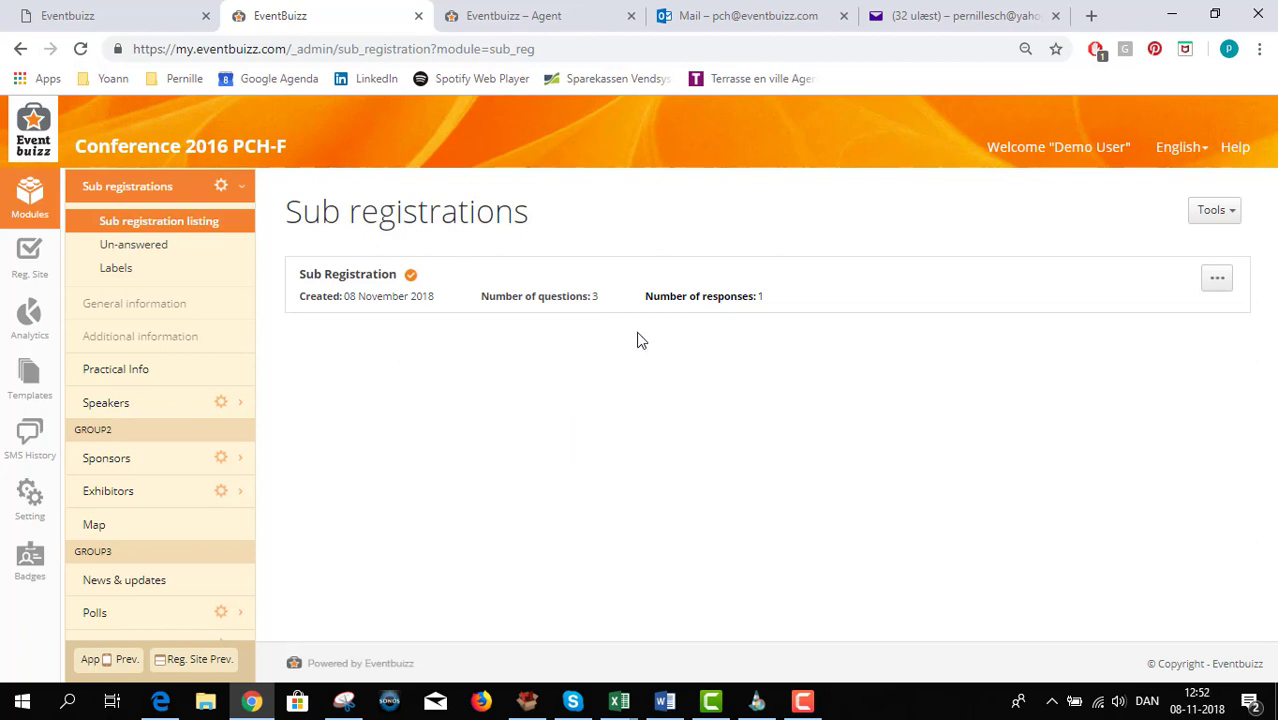
click(1213, 286)
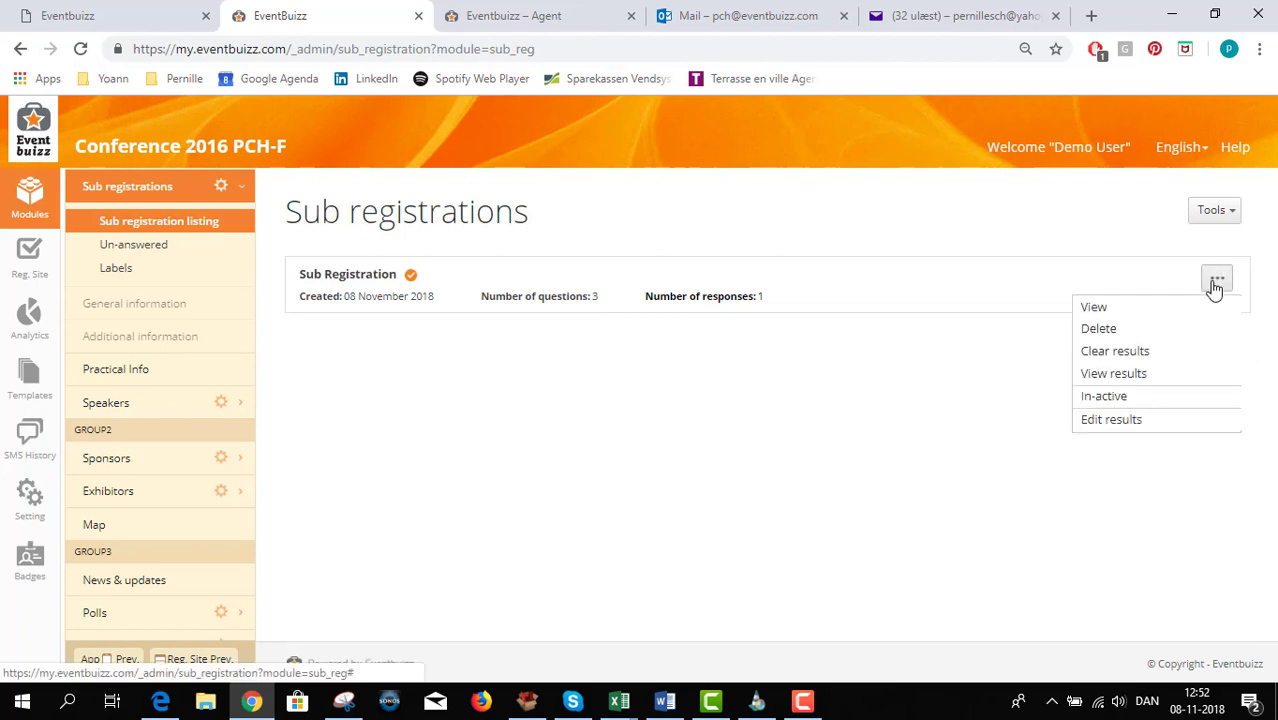
click(1114, 422)
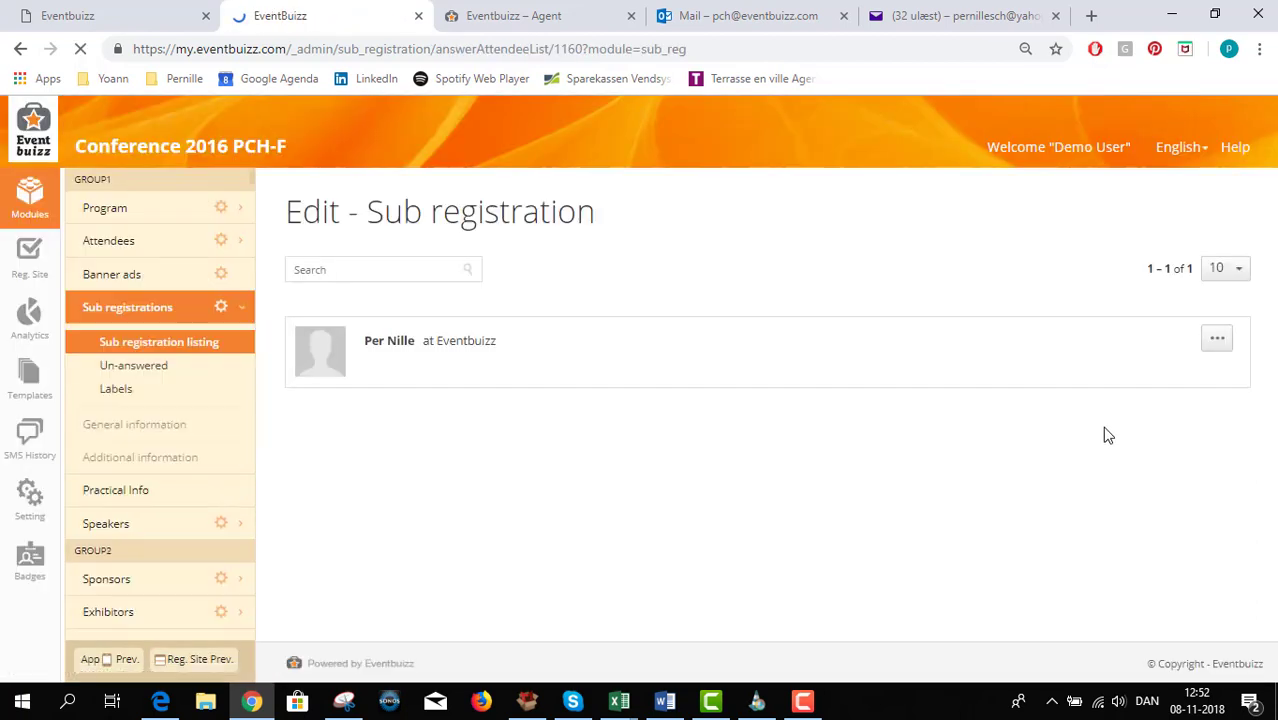
click(378, 267)
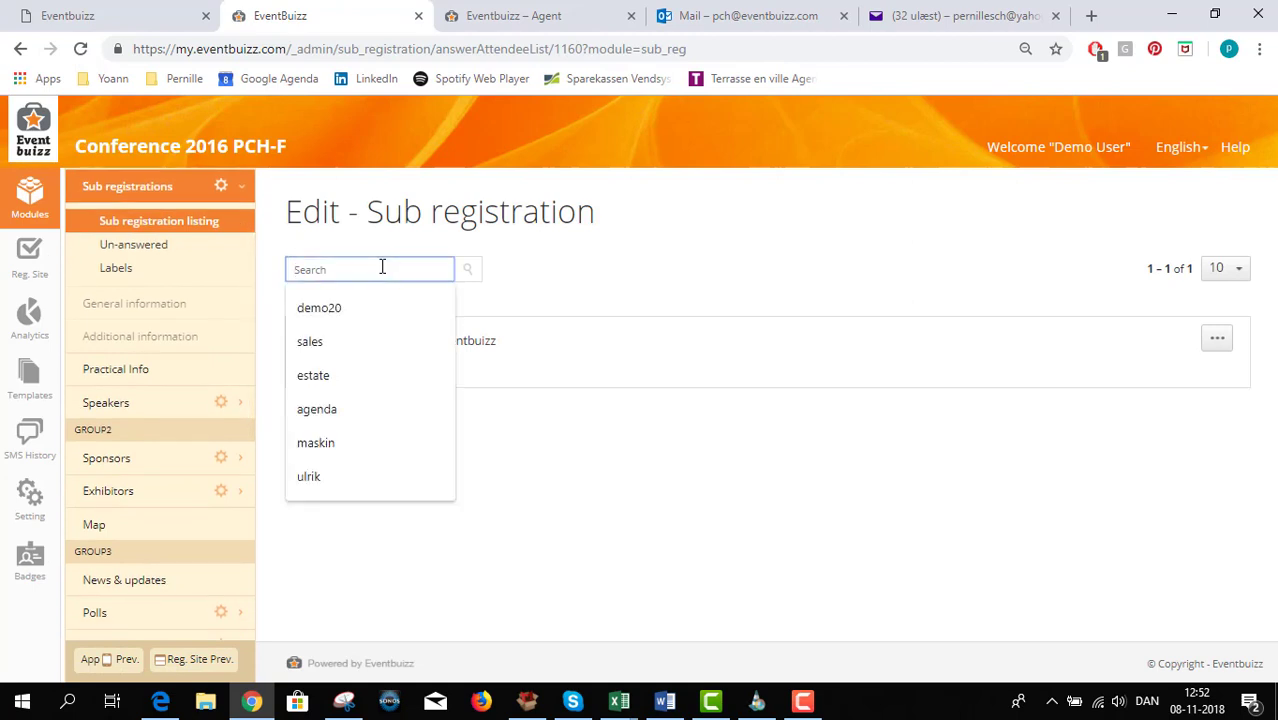
click(587, 287)
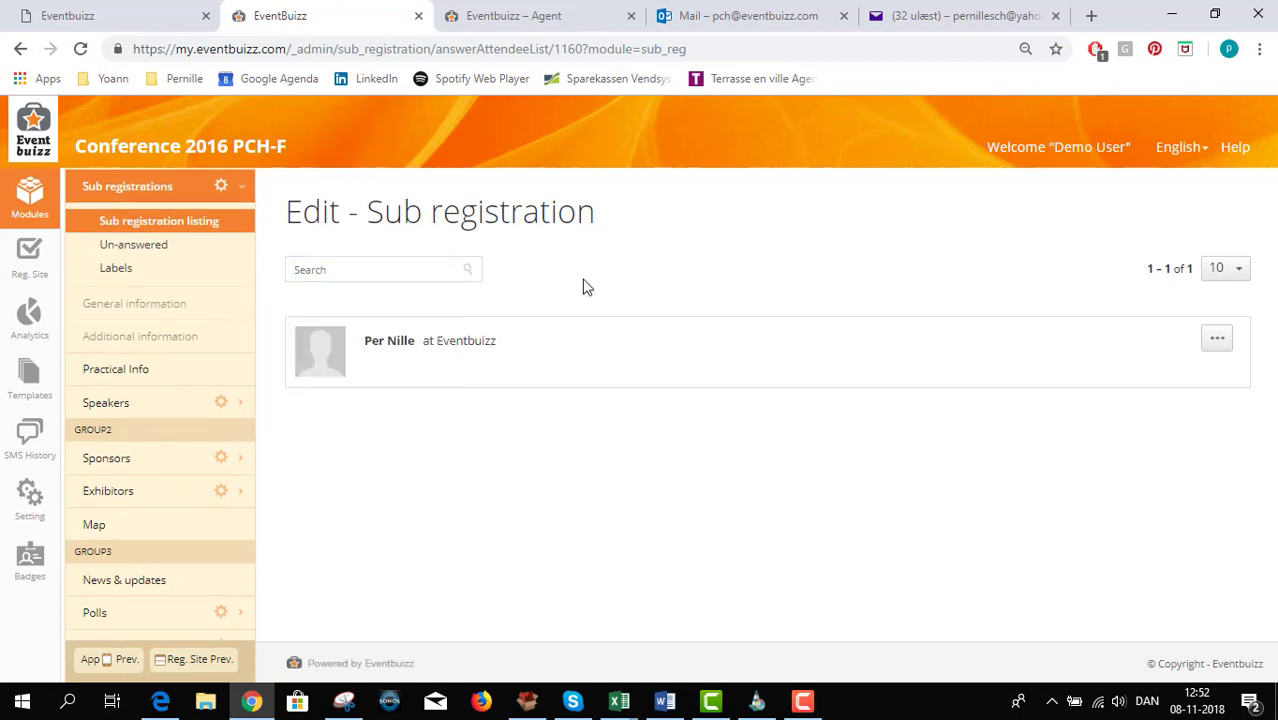
click(1220, 348)
click(1218, 372)
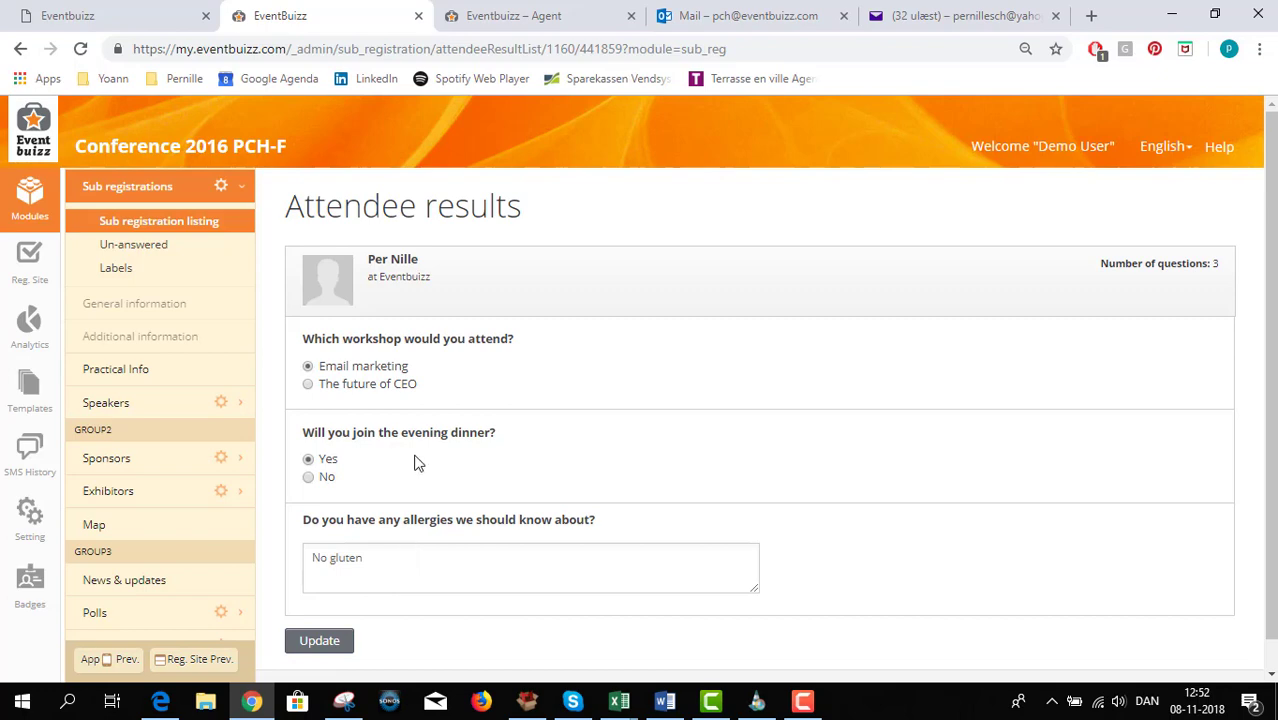
Open the mobile app preview again and view the attendee's own registrations to check the linked workshop session
click(100, 660)
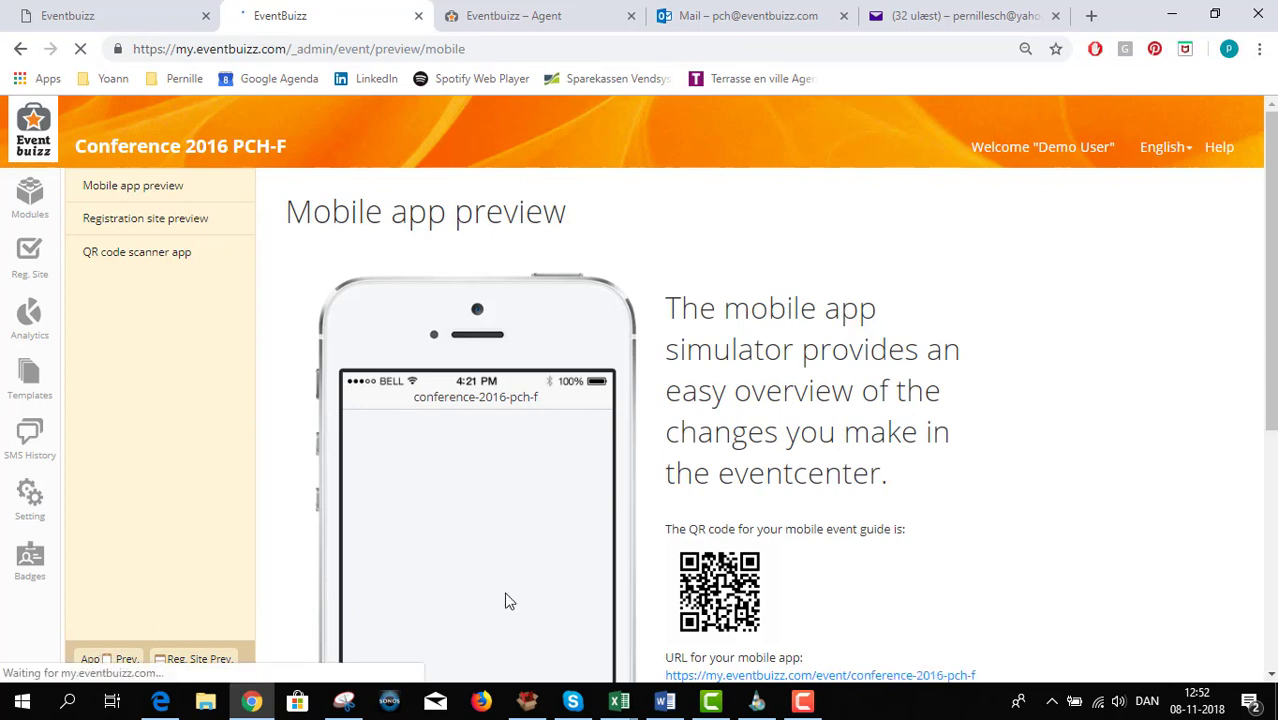
scroll(852, 578, down, 2)
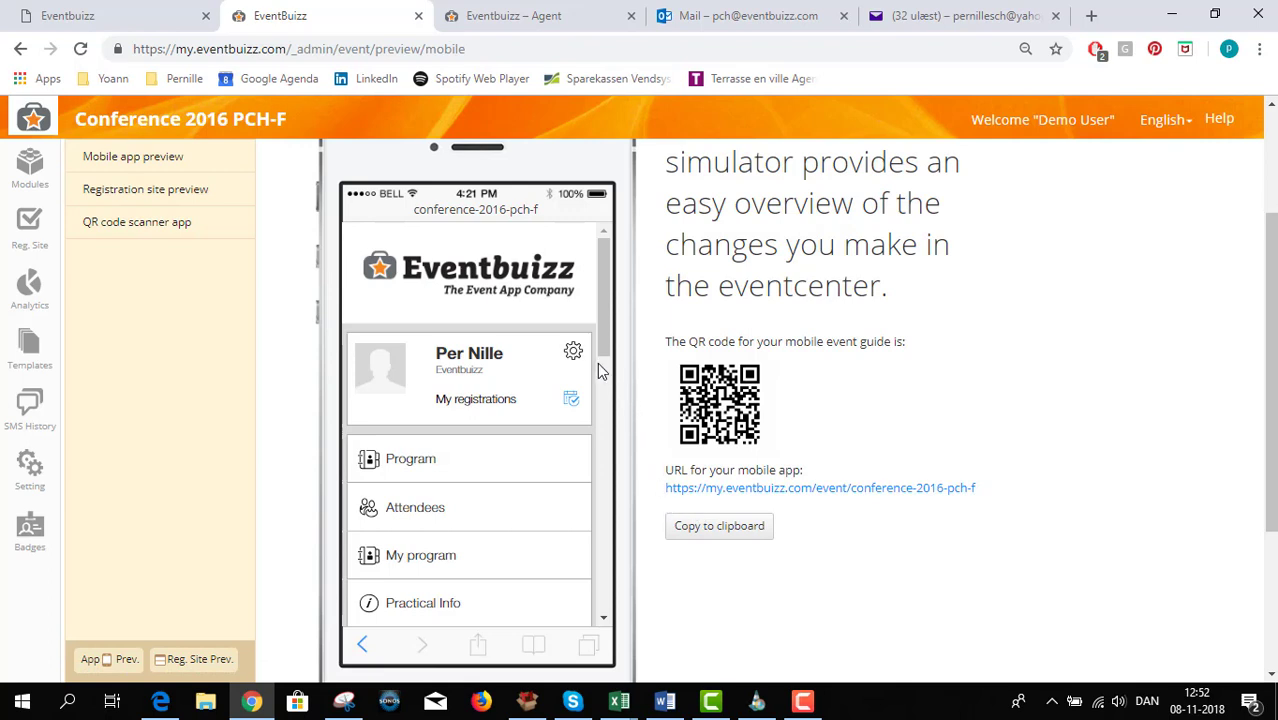
click(483, 404)
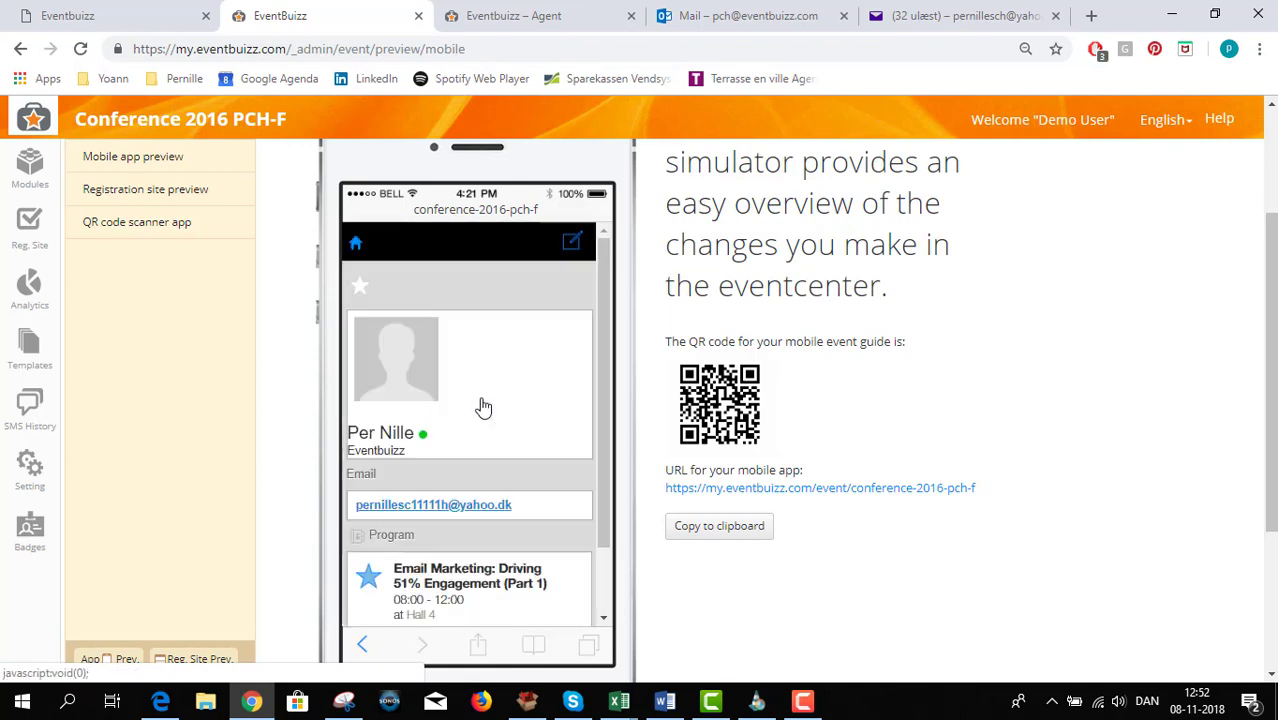
Open the attendee's sub registrations from their profile, change the workshop answer to "The future of CEO" and send it
scroll(483, 404, down, 2)
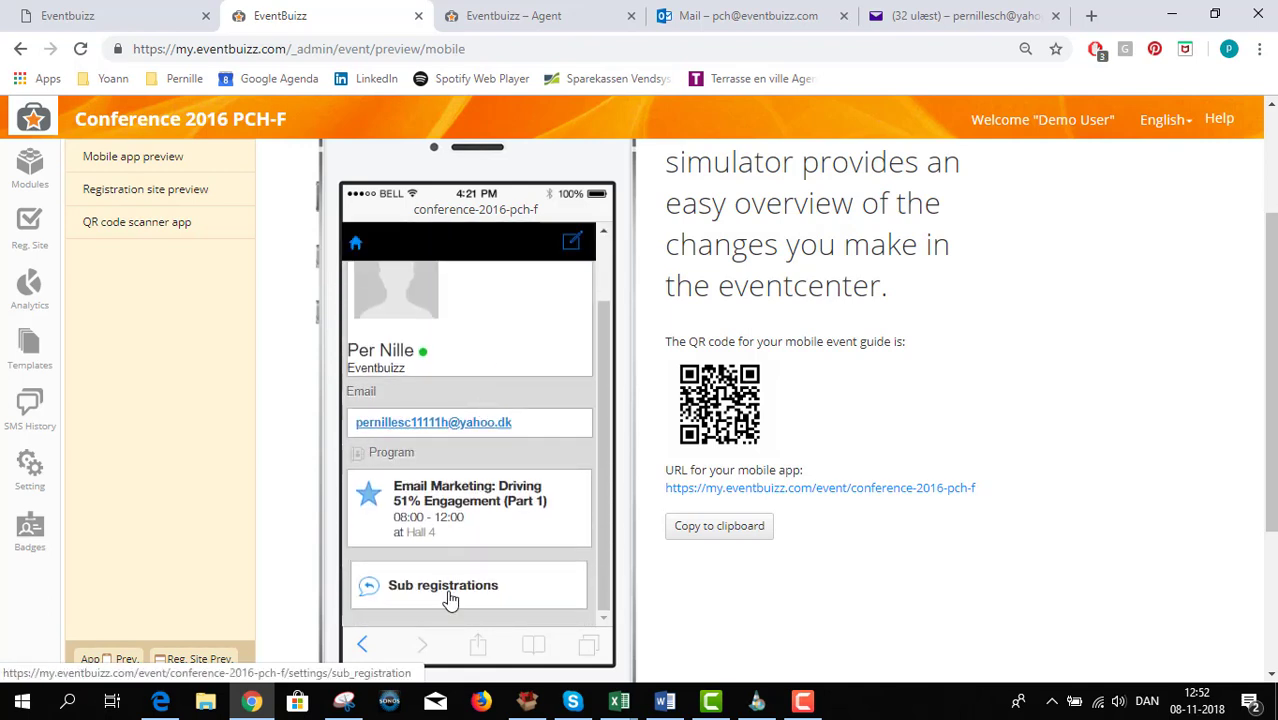
click(449, 588)
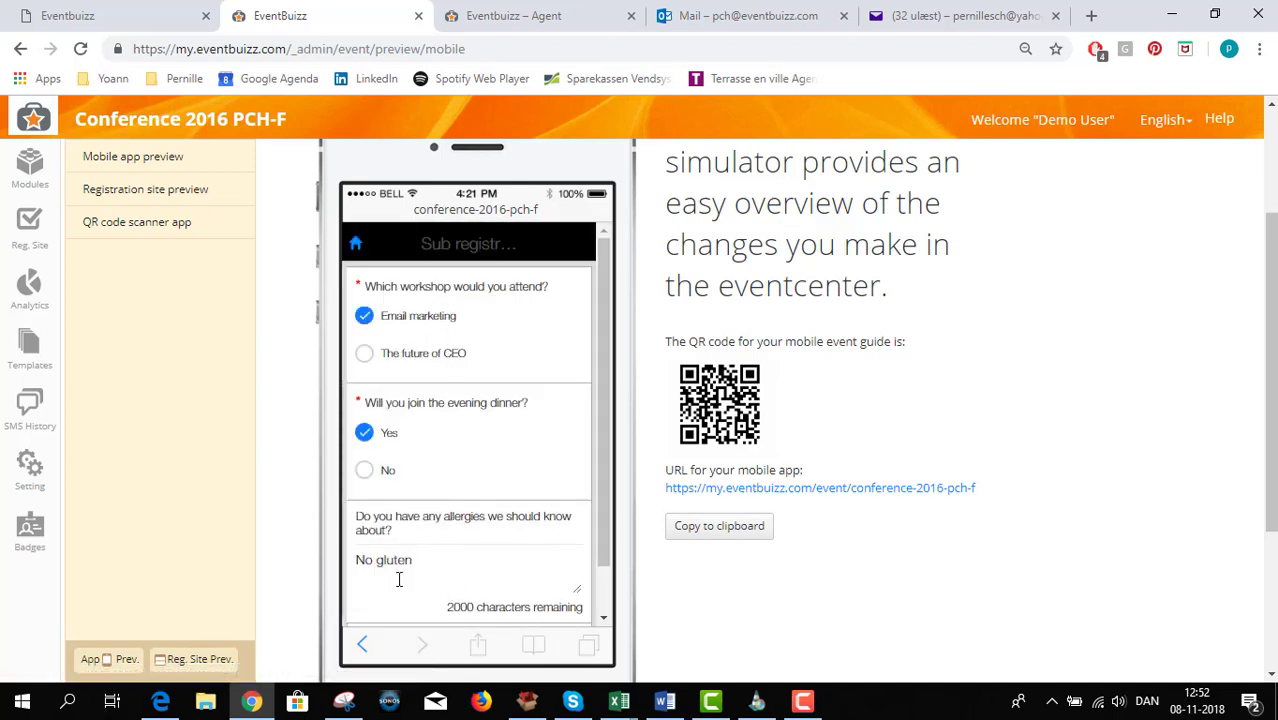
click(365, 355)
scroll(483, 440, down, 2)
click(483, 505)
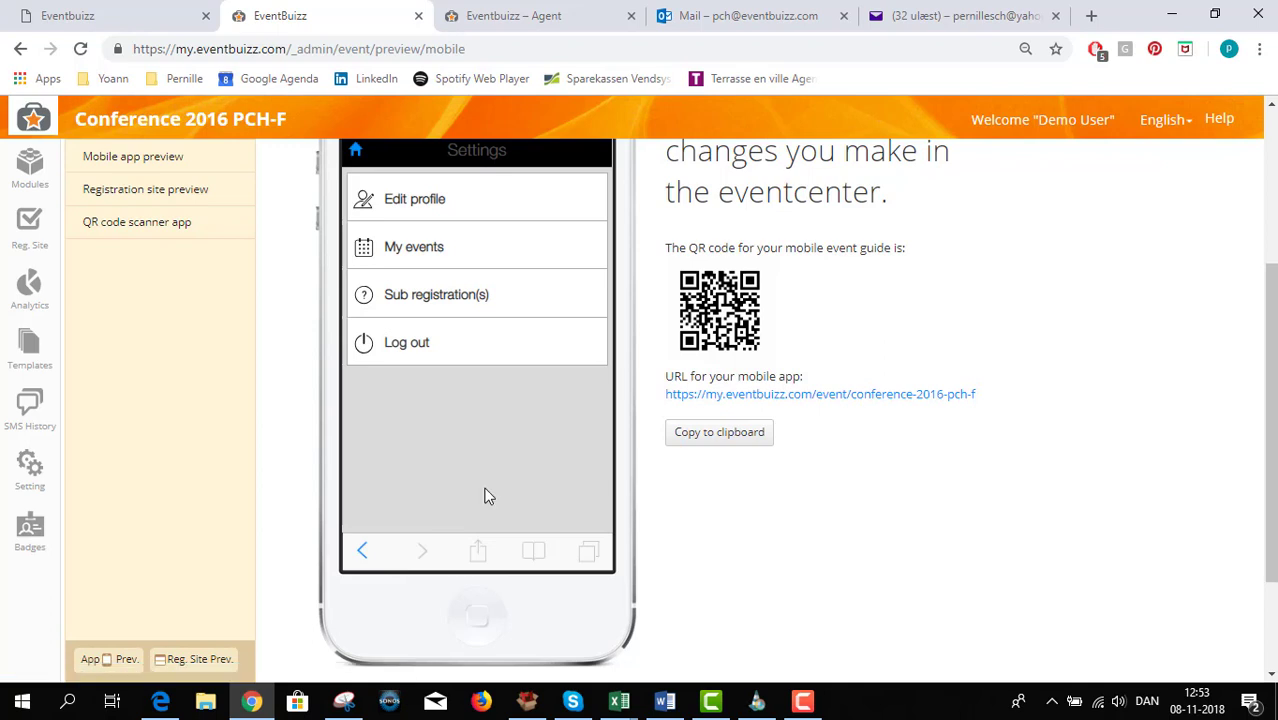
scroll(482, 490, up, 1)
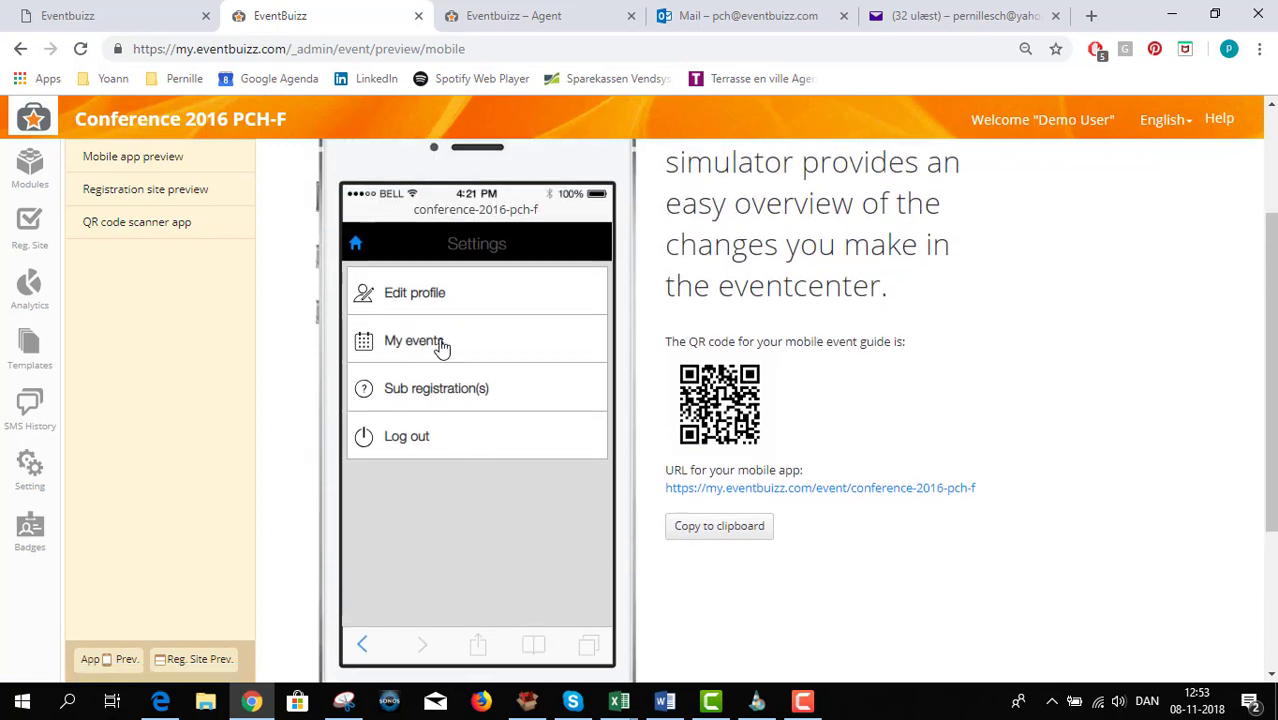
Reopen the sub registration through the app's settings to check the submitted answers, and return to the app's home screen
click(355, 246)
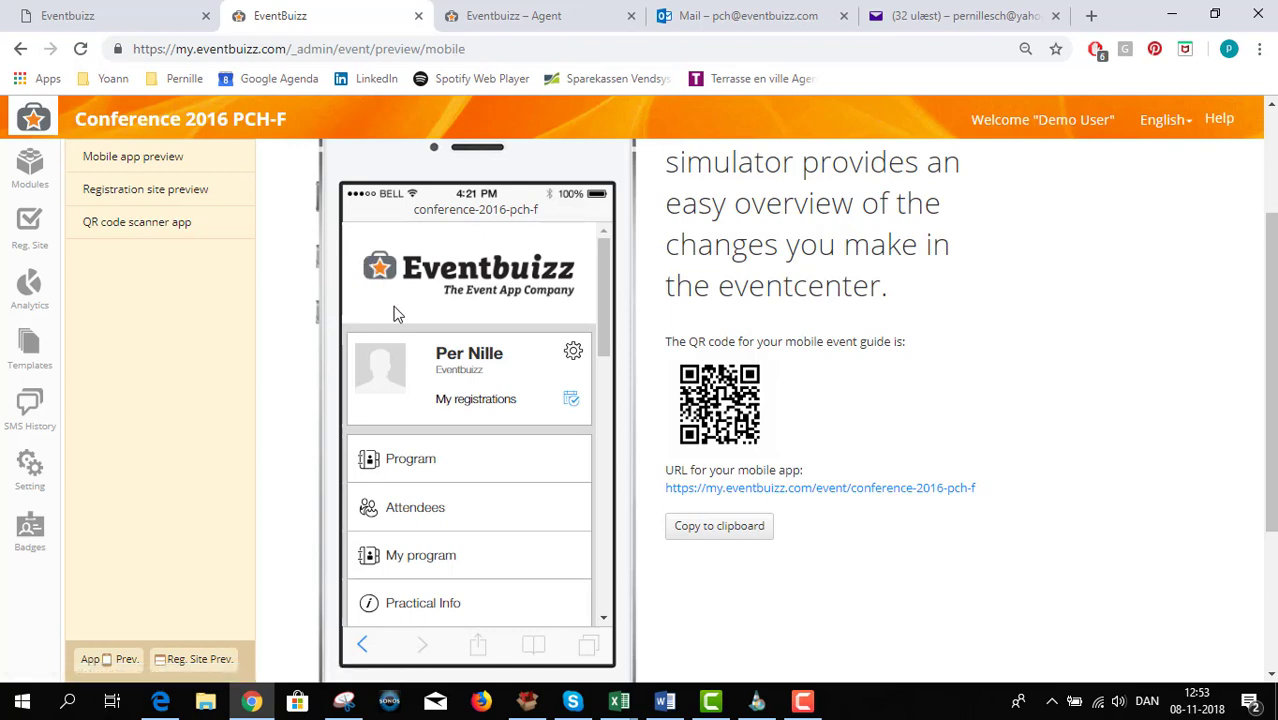
click(573, 358)
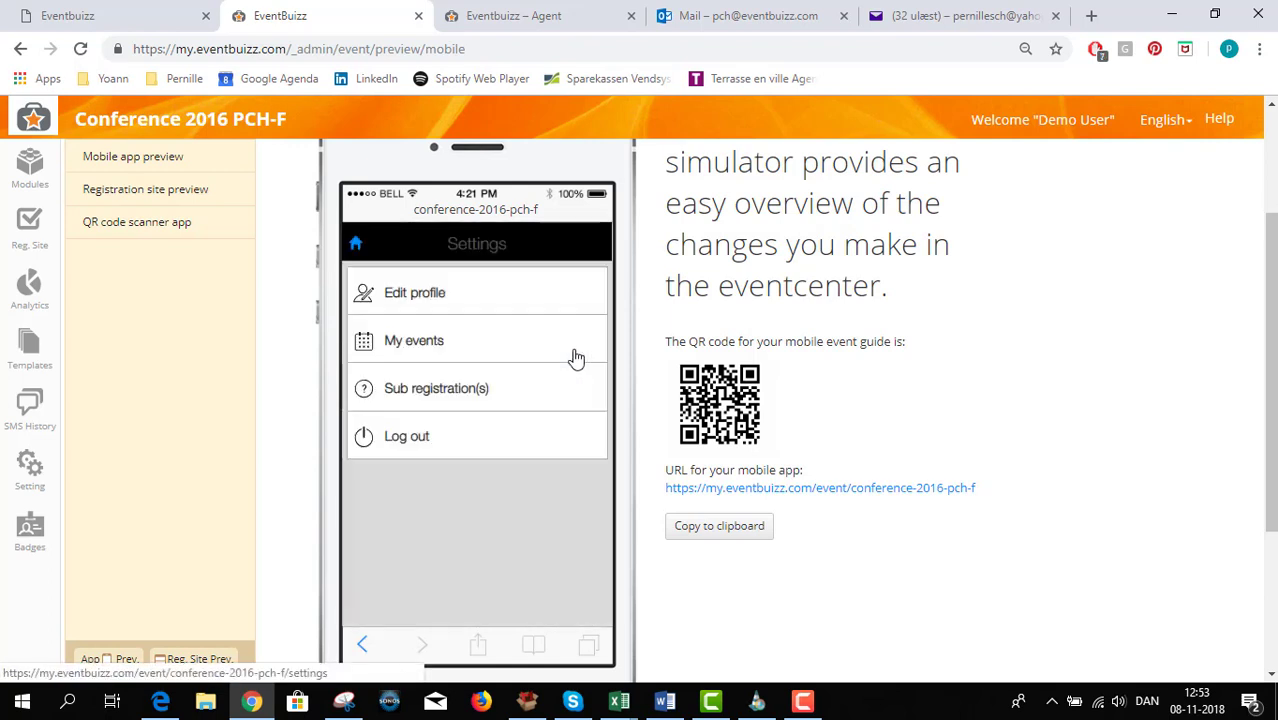
click(442, 397)
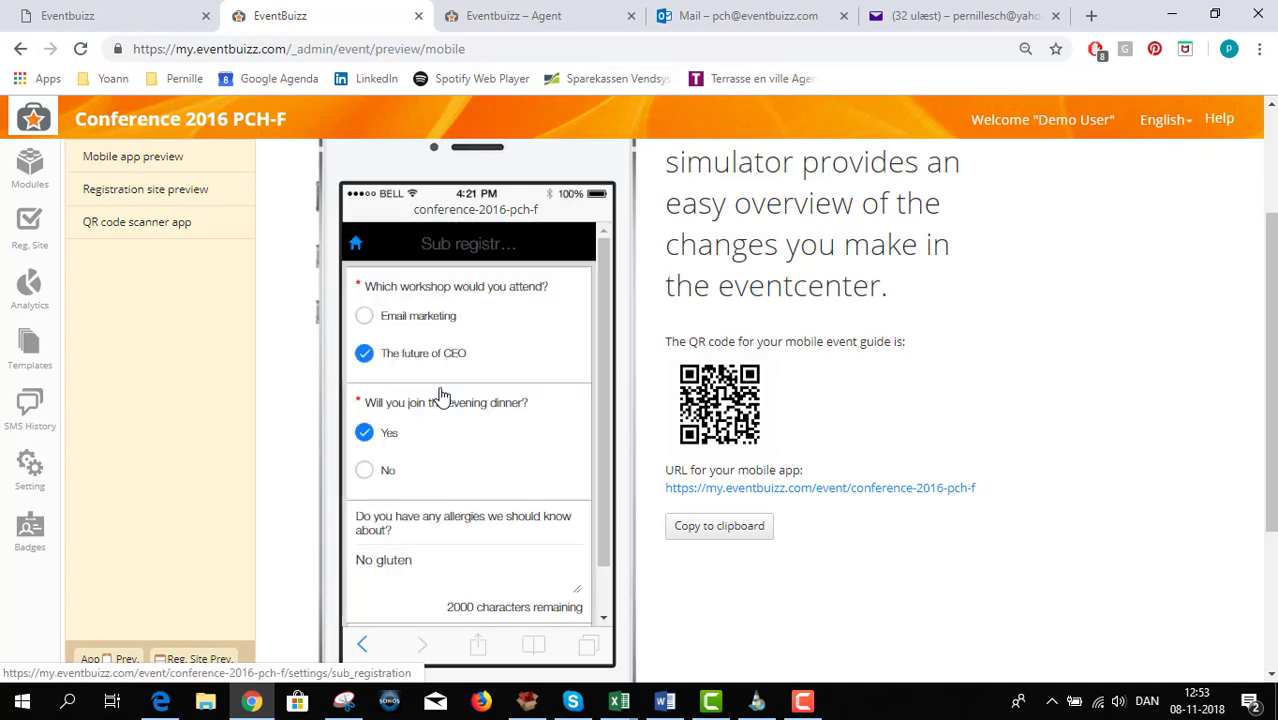
click(355, 245)
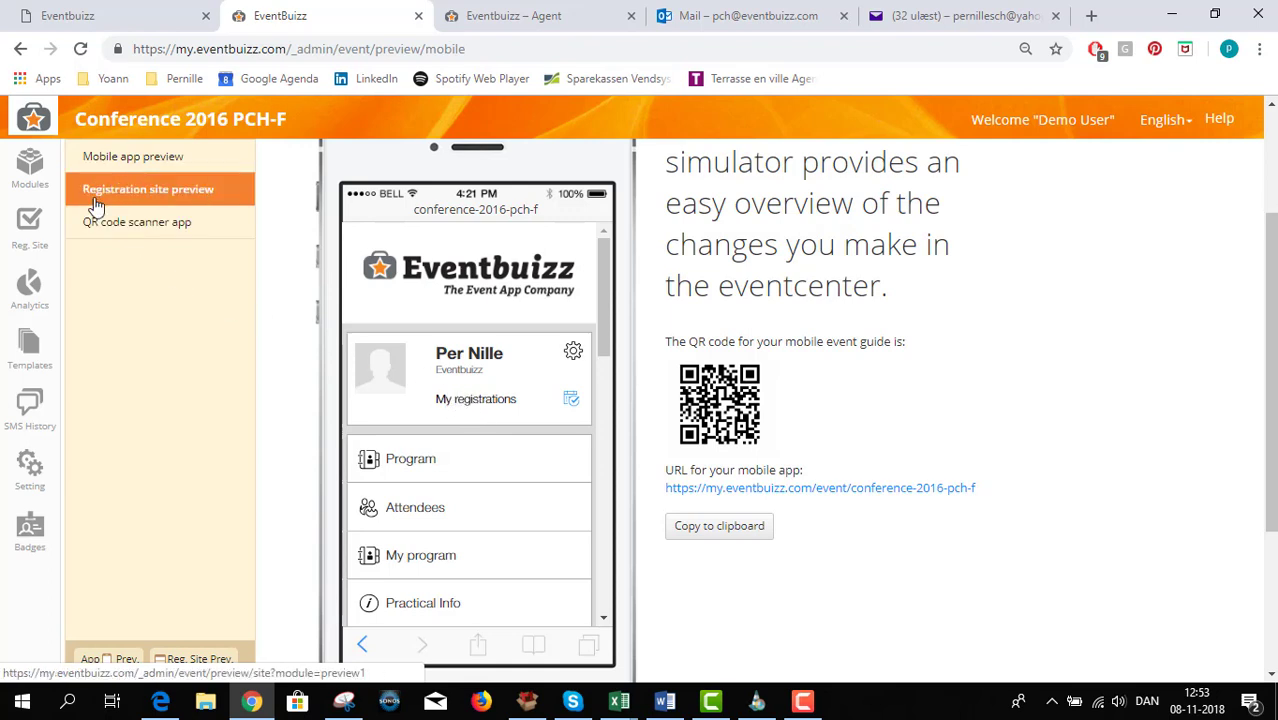
Rename the "Sub registration(s)" entry to "Workshops" in the event's my settings section and save
click(43, 186)
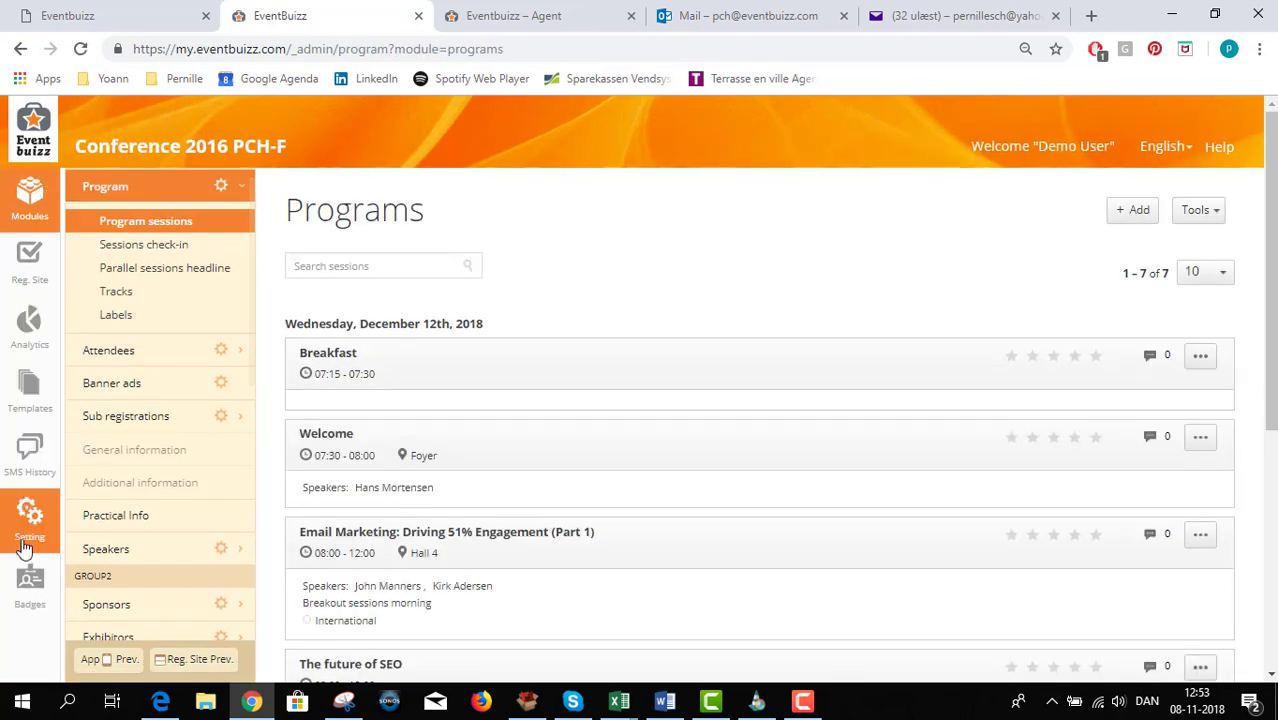
click(26, 545)
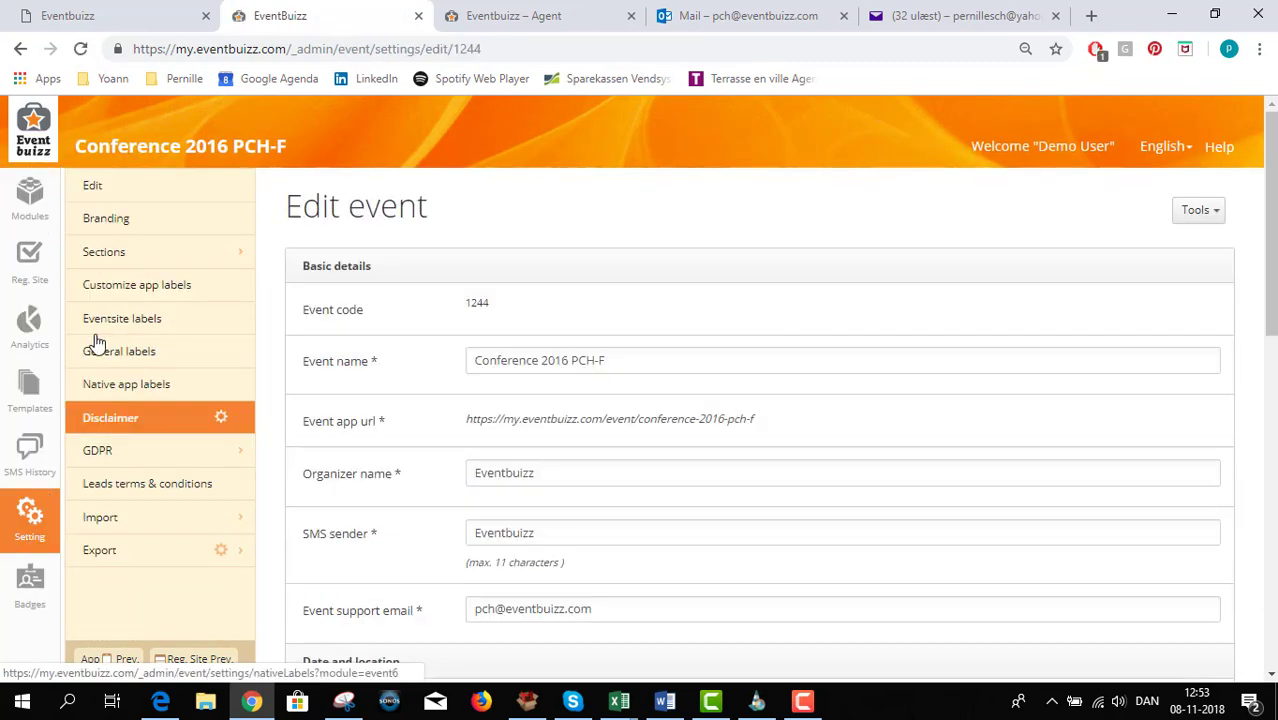
click(116, 258)
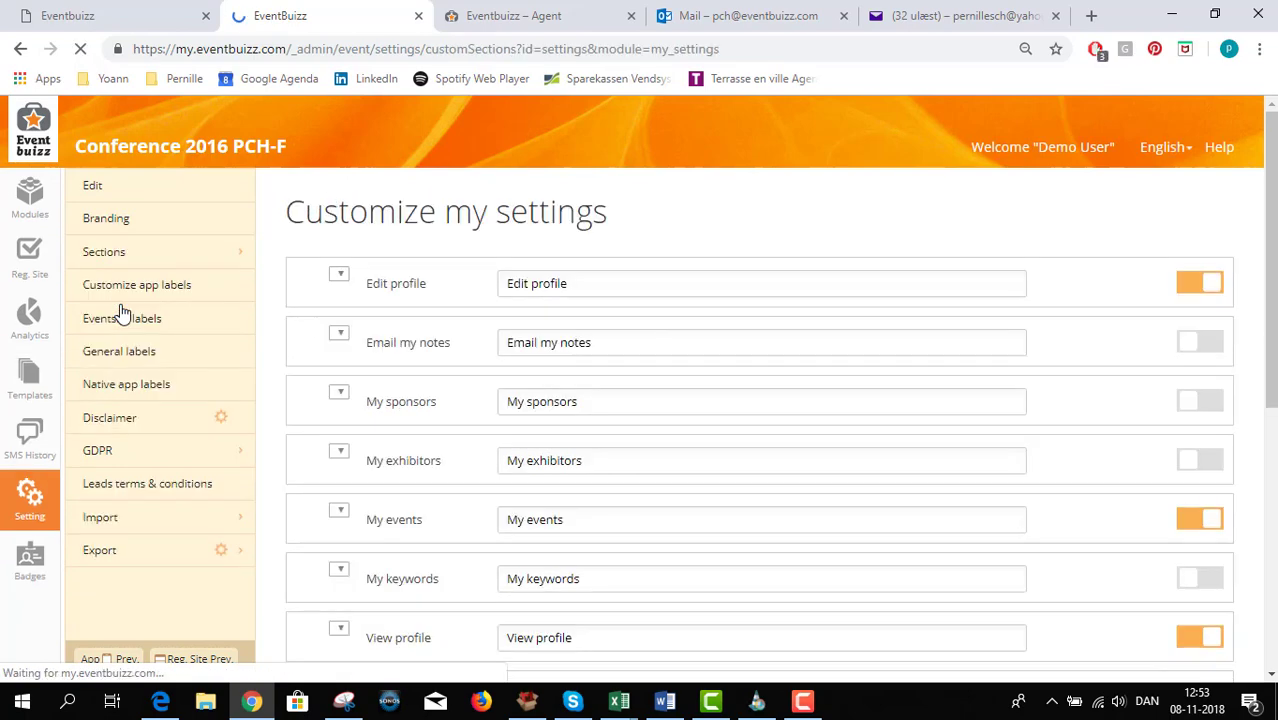
scroll(791, 511, down, 1)
scroll(793, 512, down, 1)
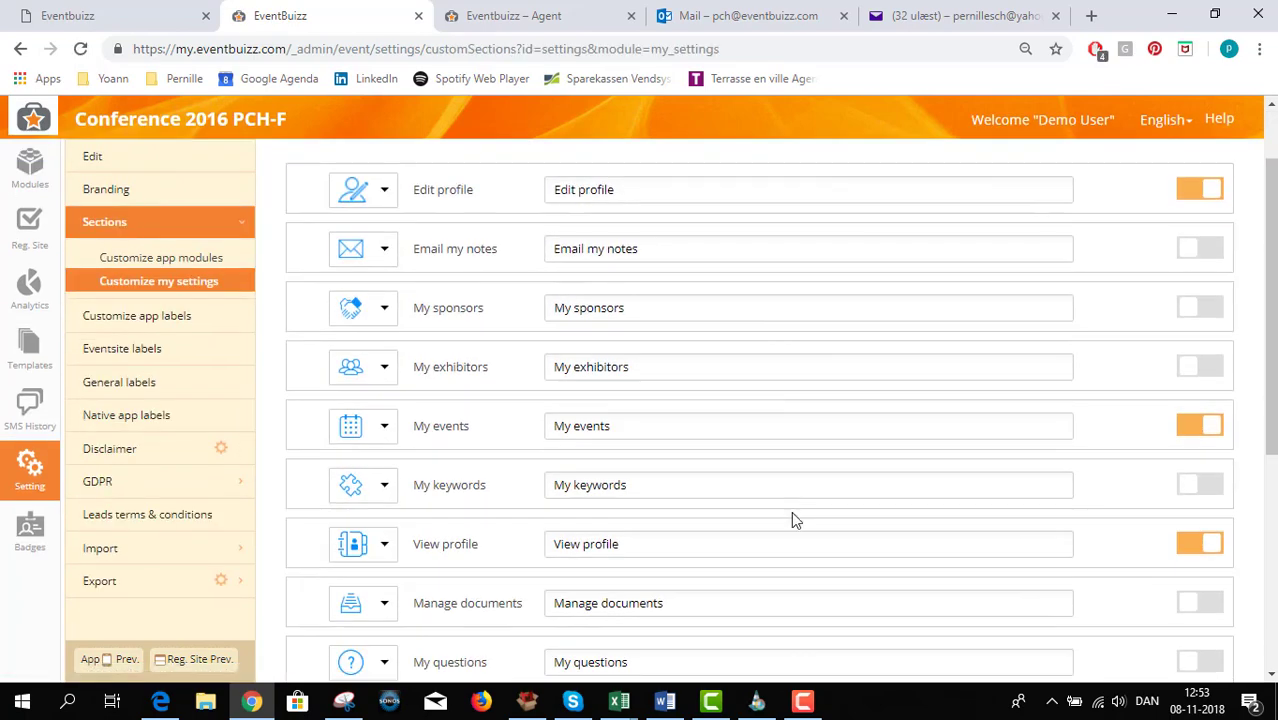
scroll(791, 513, down, 3)
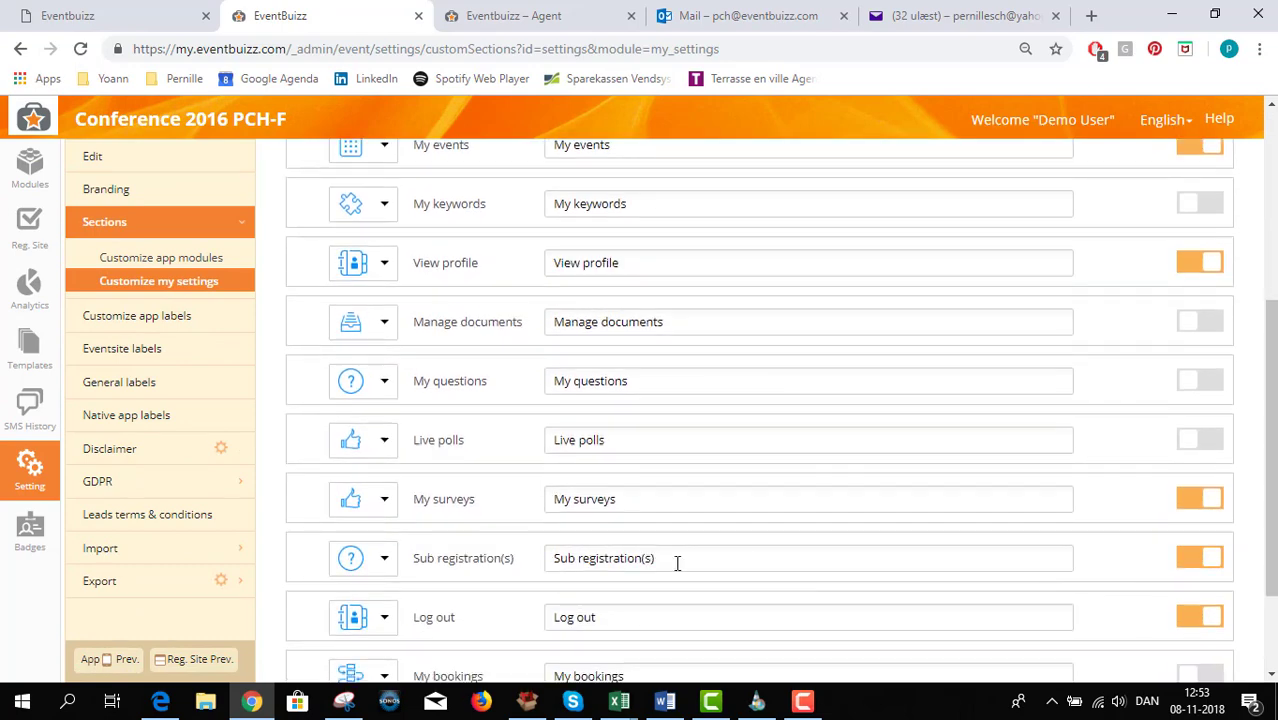
triple_click(677, 563)
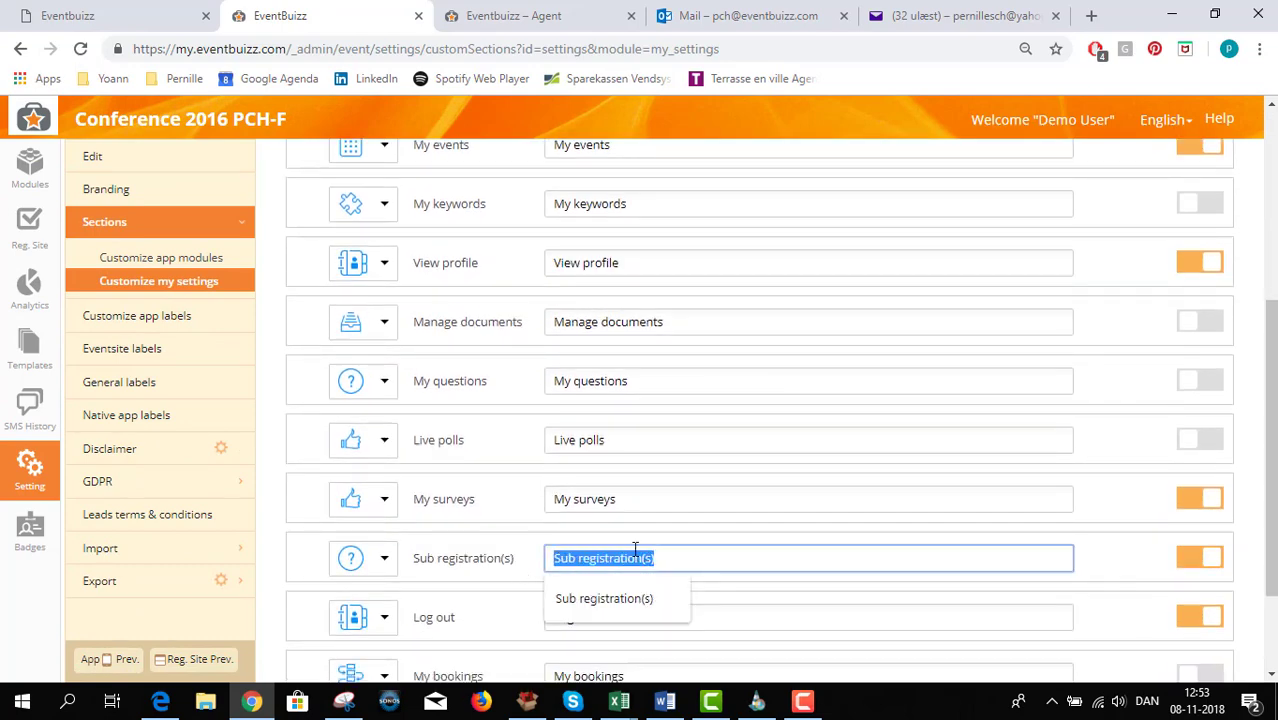
text(Workshops)
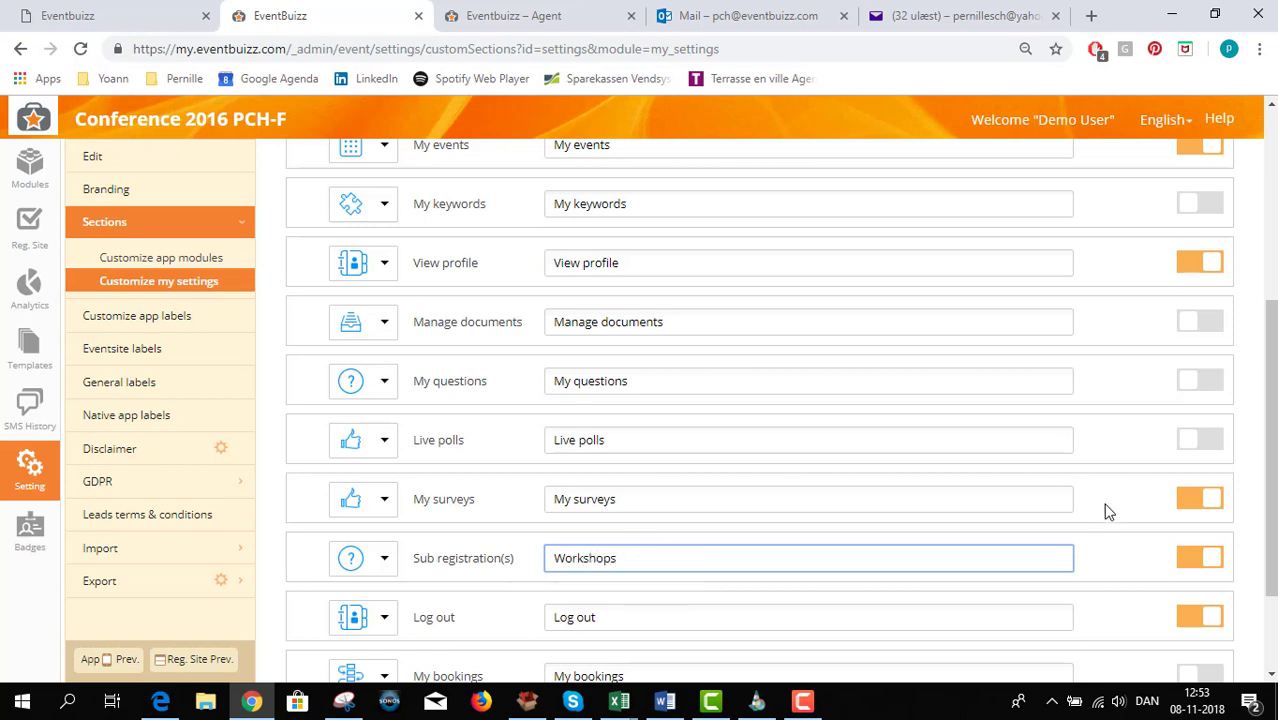
scroll(1108, 512, down, 2)
click(1205, 600)
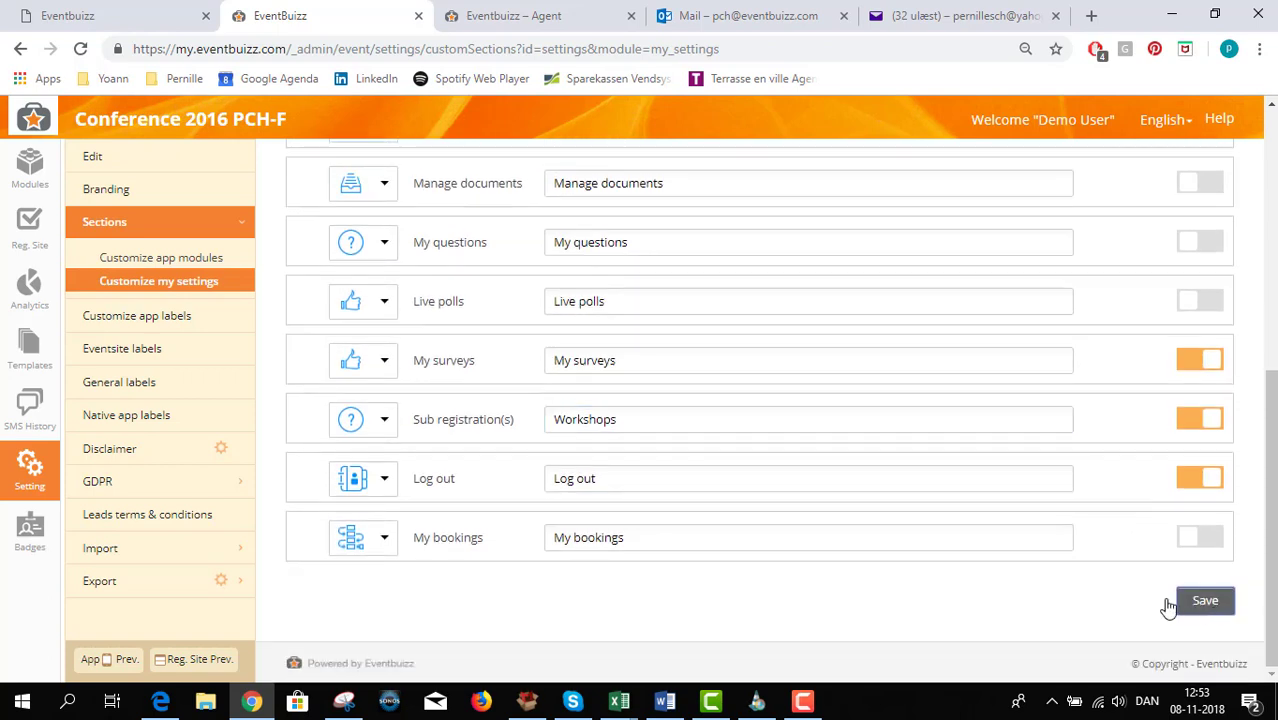
Rename the "Sub registrations" app module to "Workshops" and save the app module settings
click(123, 328)
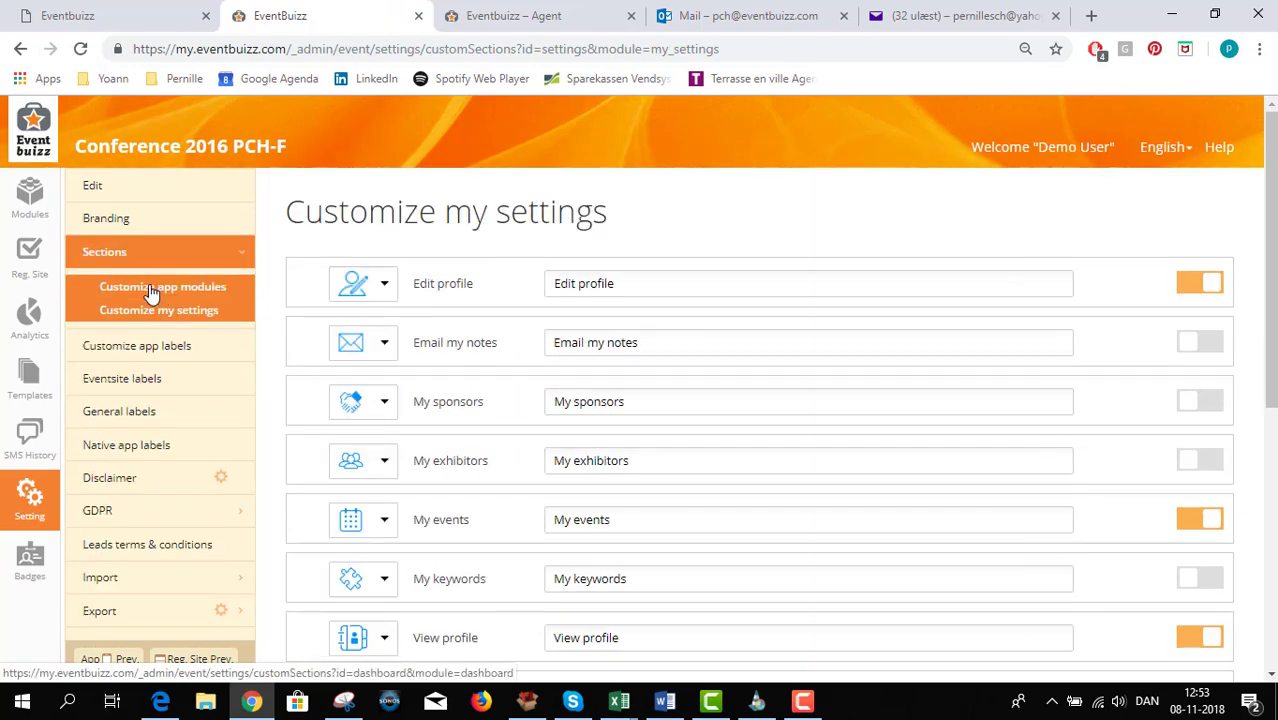
click(156, 291)
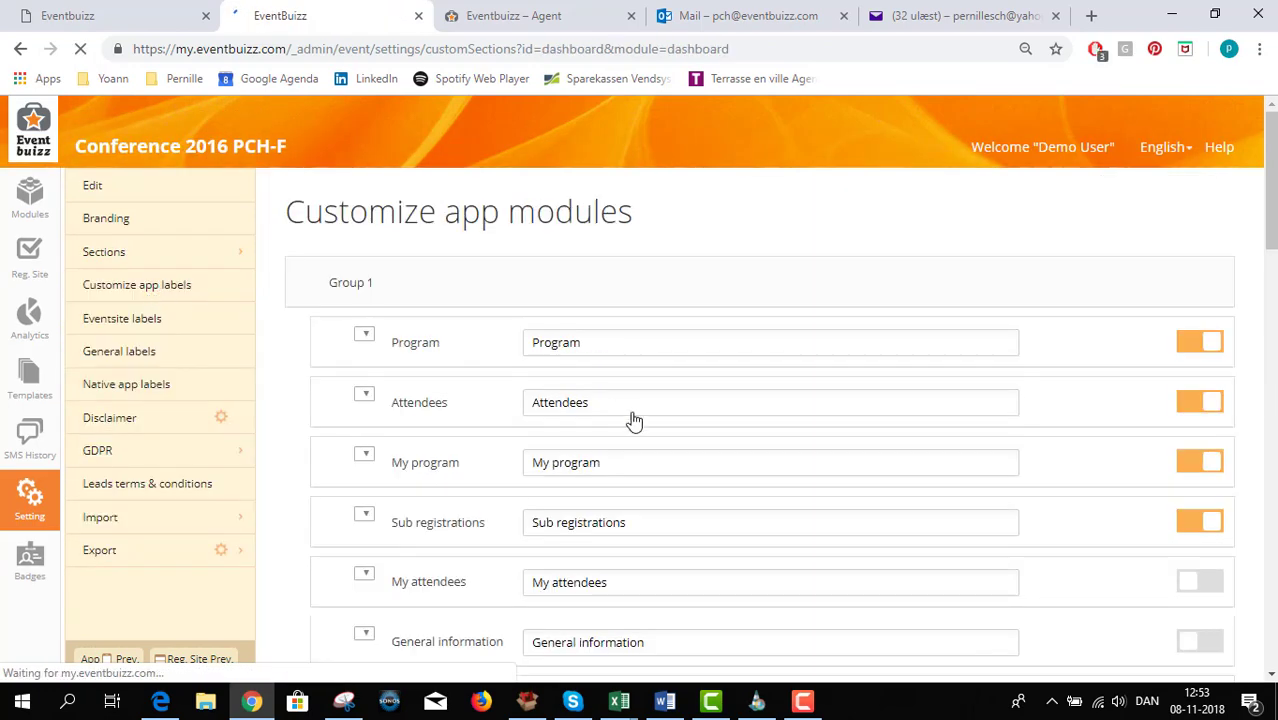
click(690, 526)
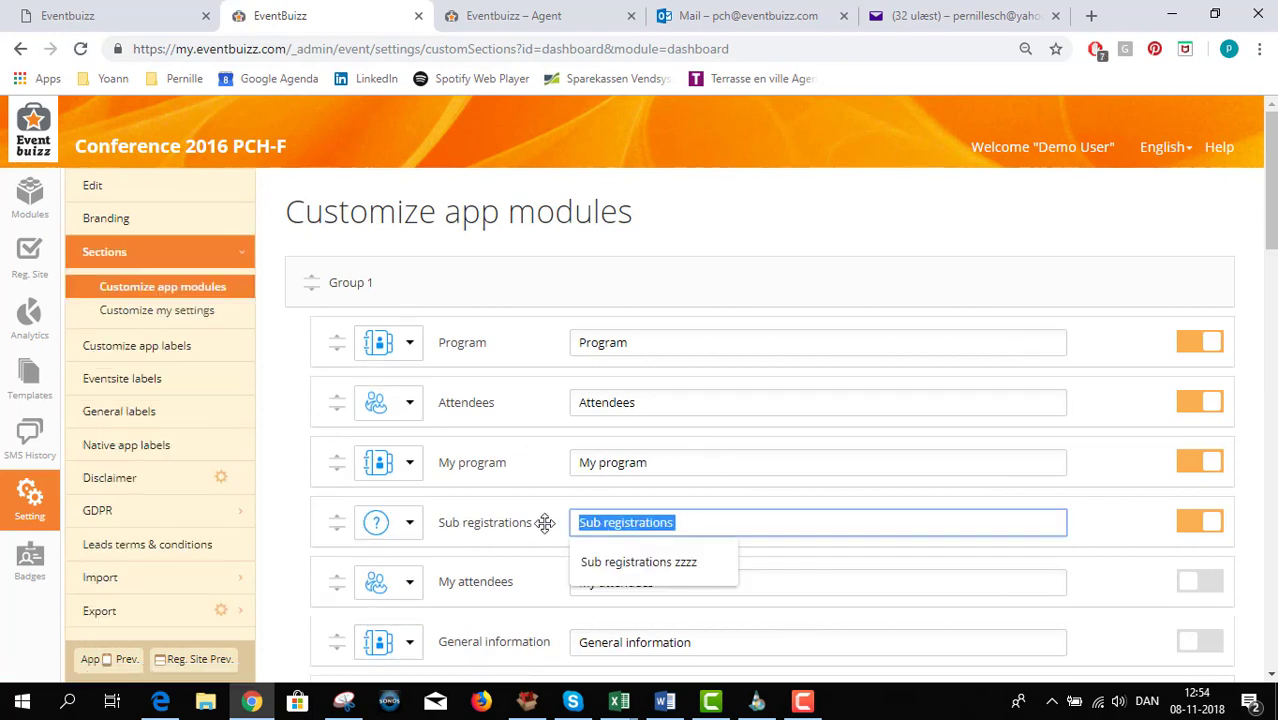
text(Workshops)
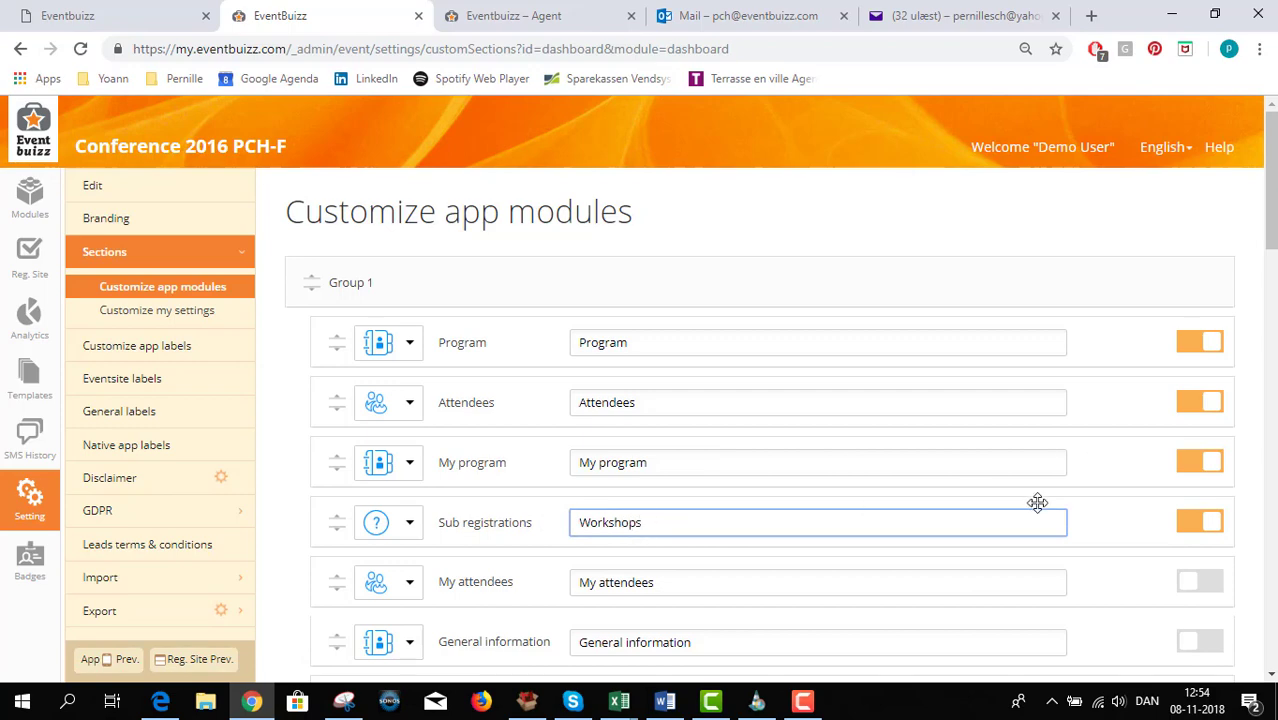
scroll(1036, 502, down, 18)
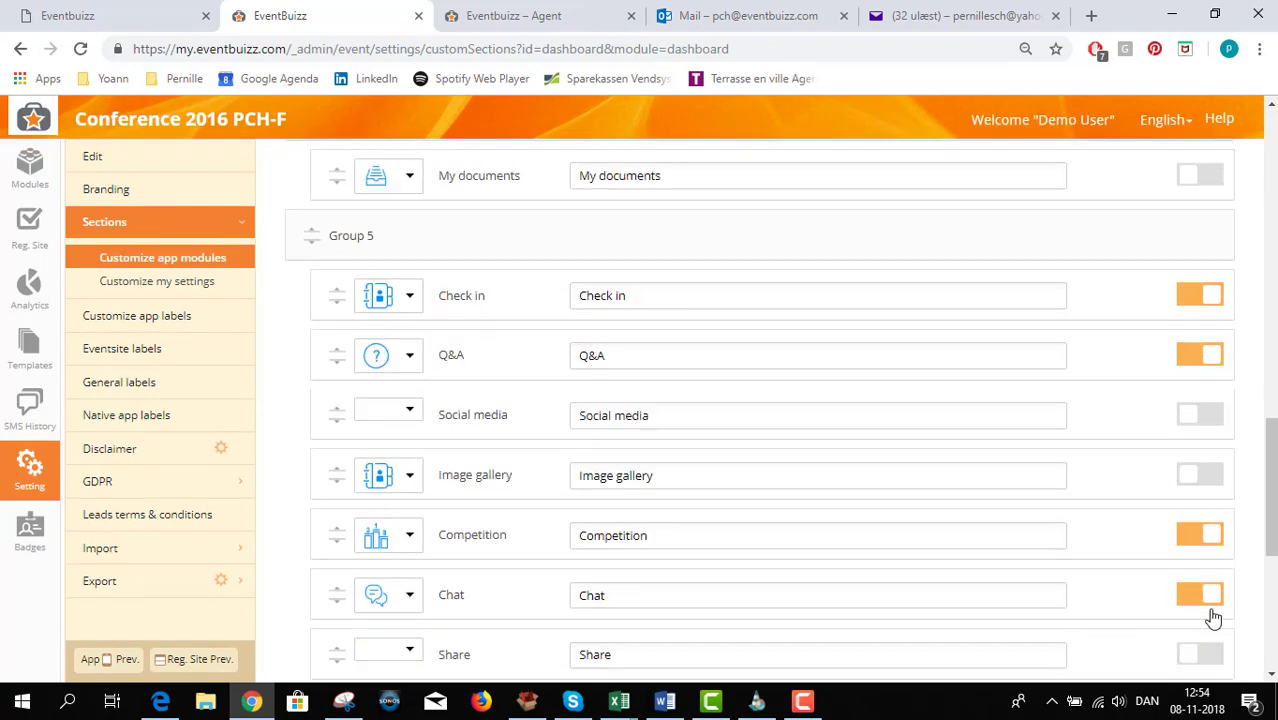
scroll(1211, 609, down, 1)
click(1212, 614)
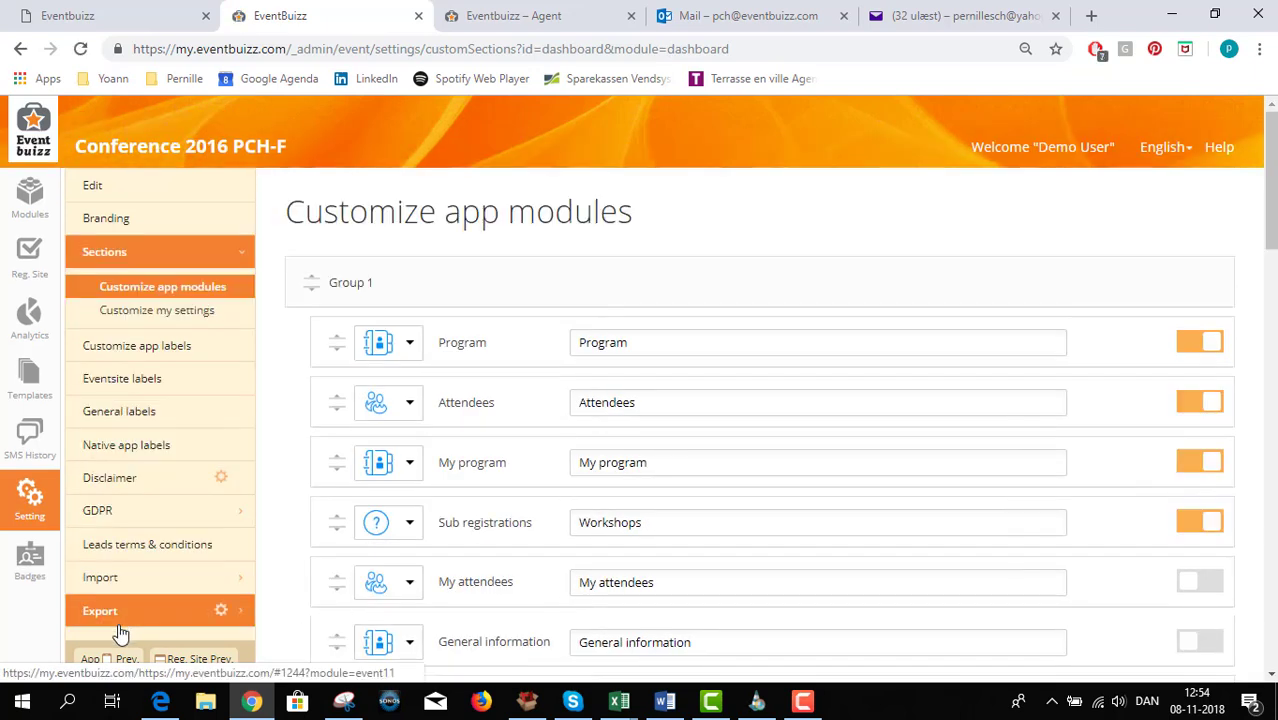
Open the mobile app preview and check the program session and sub registration entry name in the attendee's own registrations
click(116, 662)
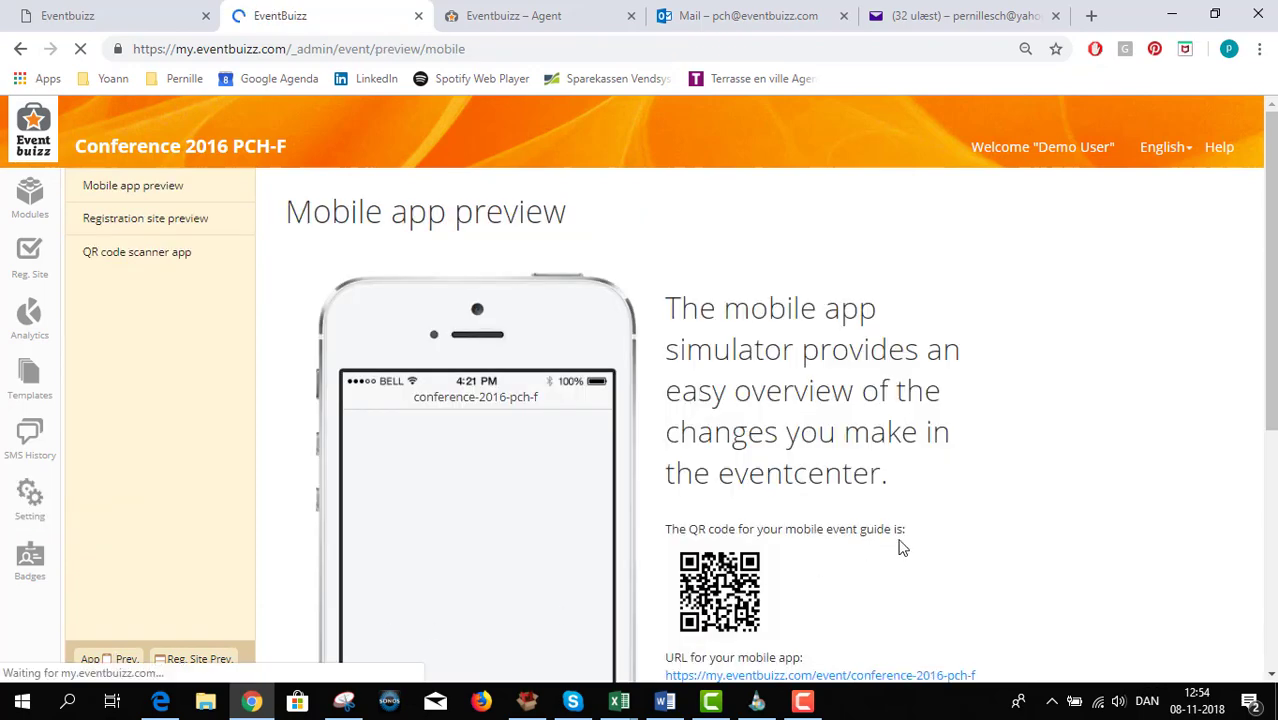
scroll(901, 546, down, 2)
click(475, 405)
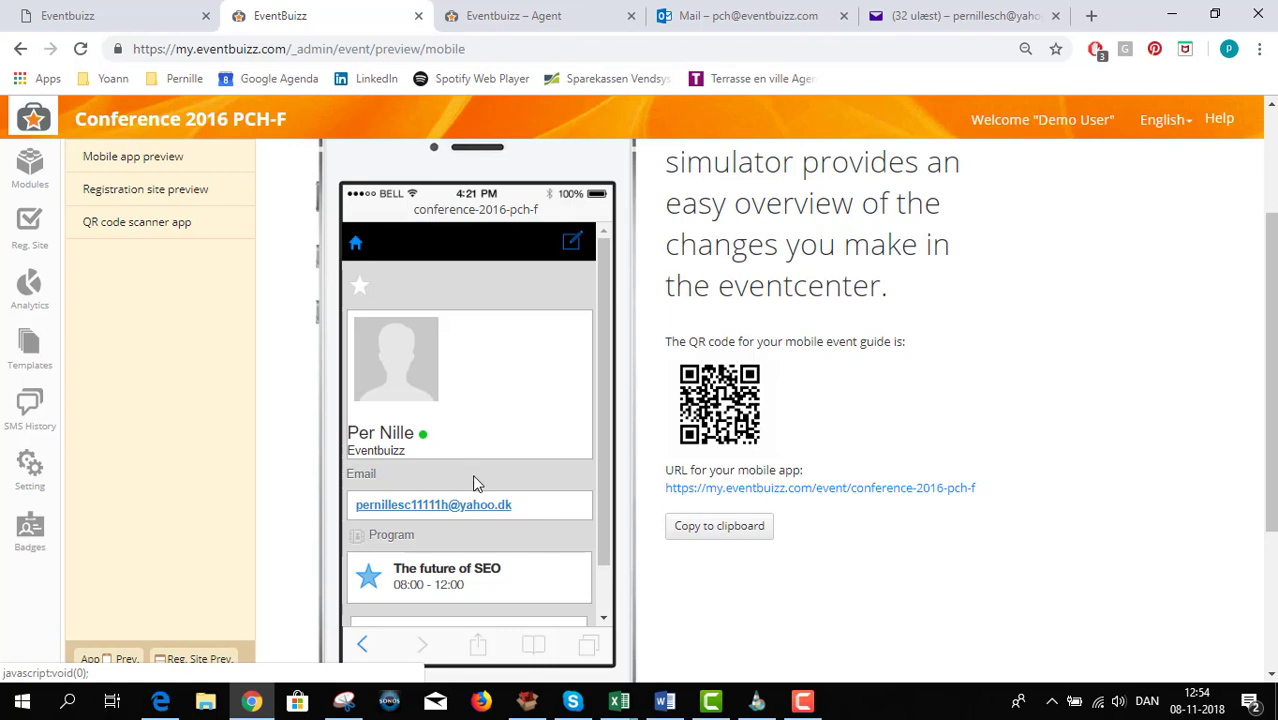
scroll(476, 484, down, 1)
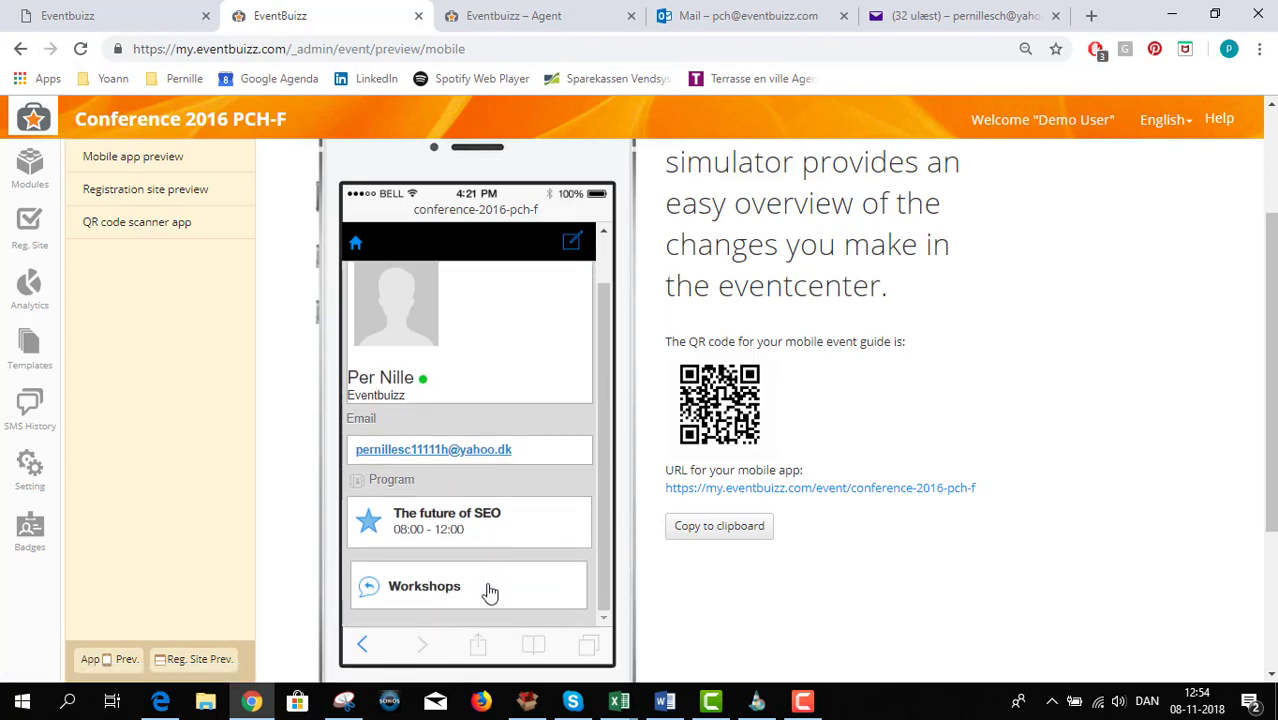
Check the sub registration entry's name in the app's settings and view the attendee's own program
click(352, 247)
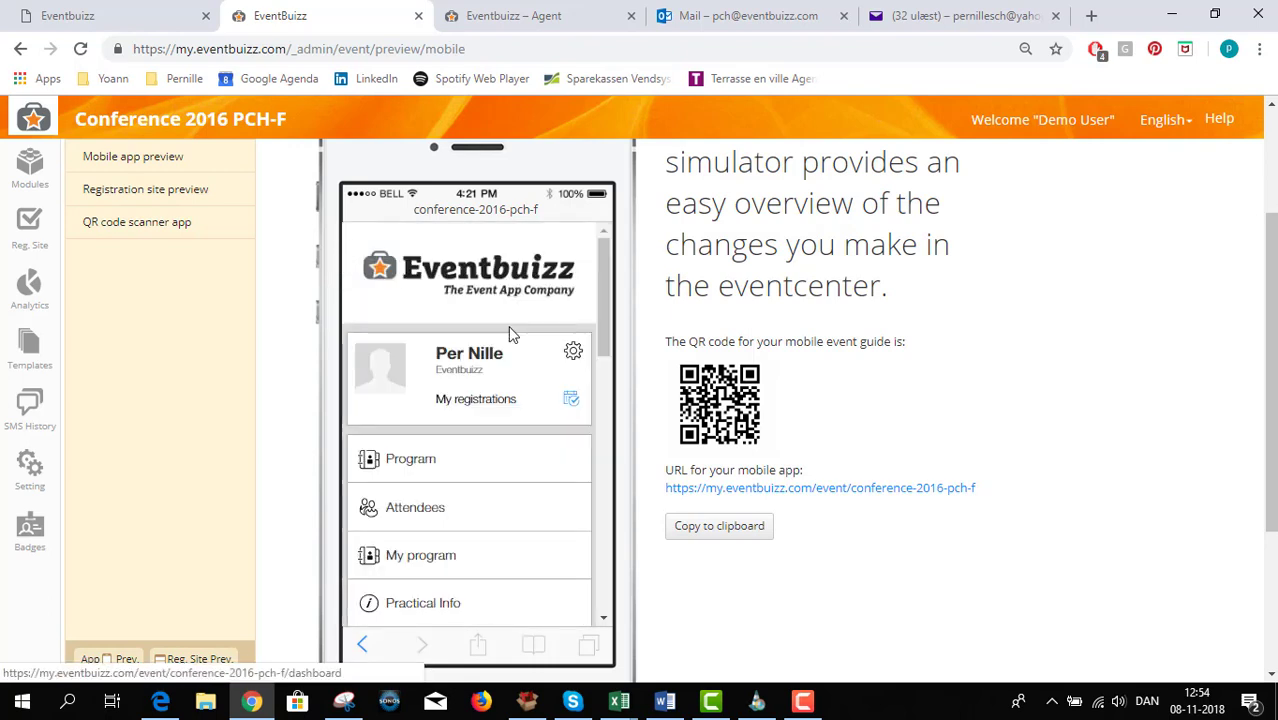
click(573, 351)
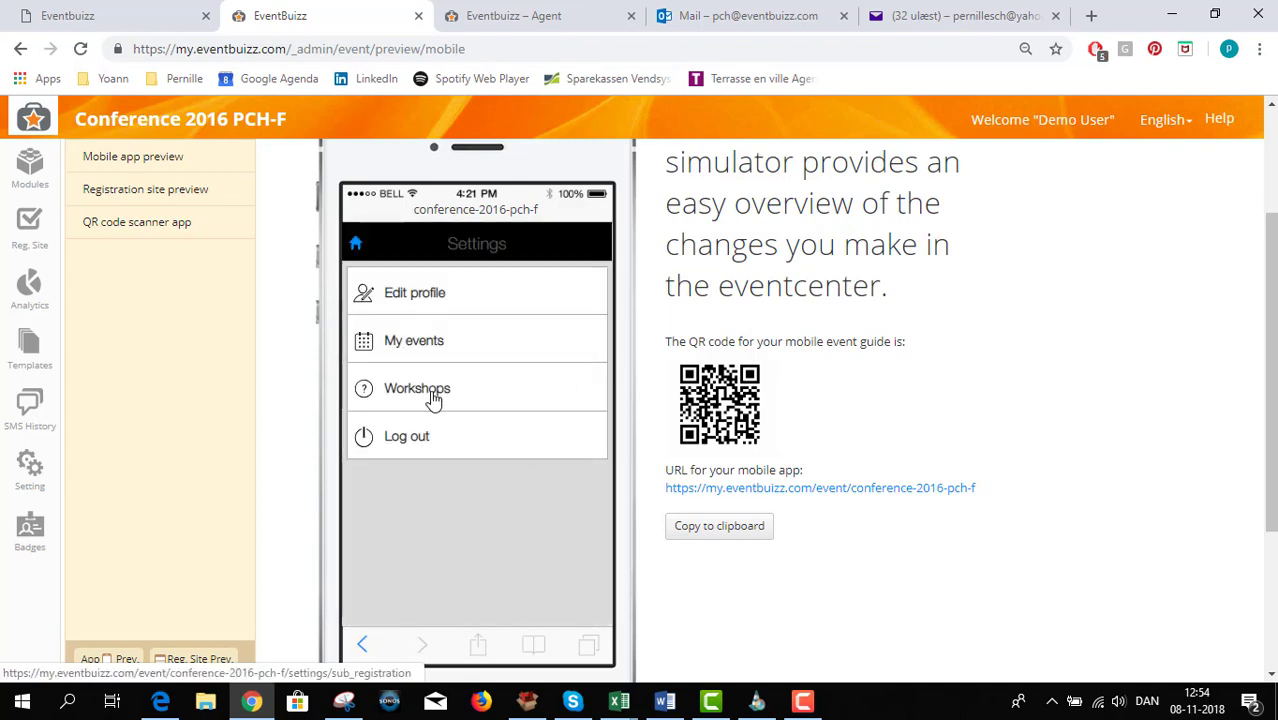
click(359, 246)
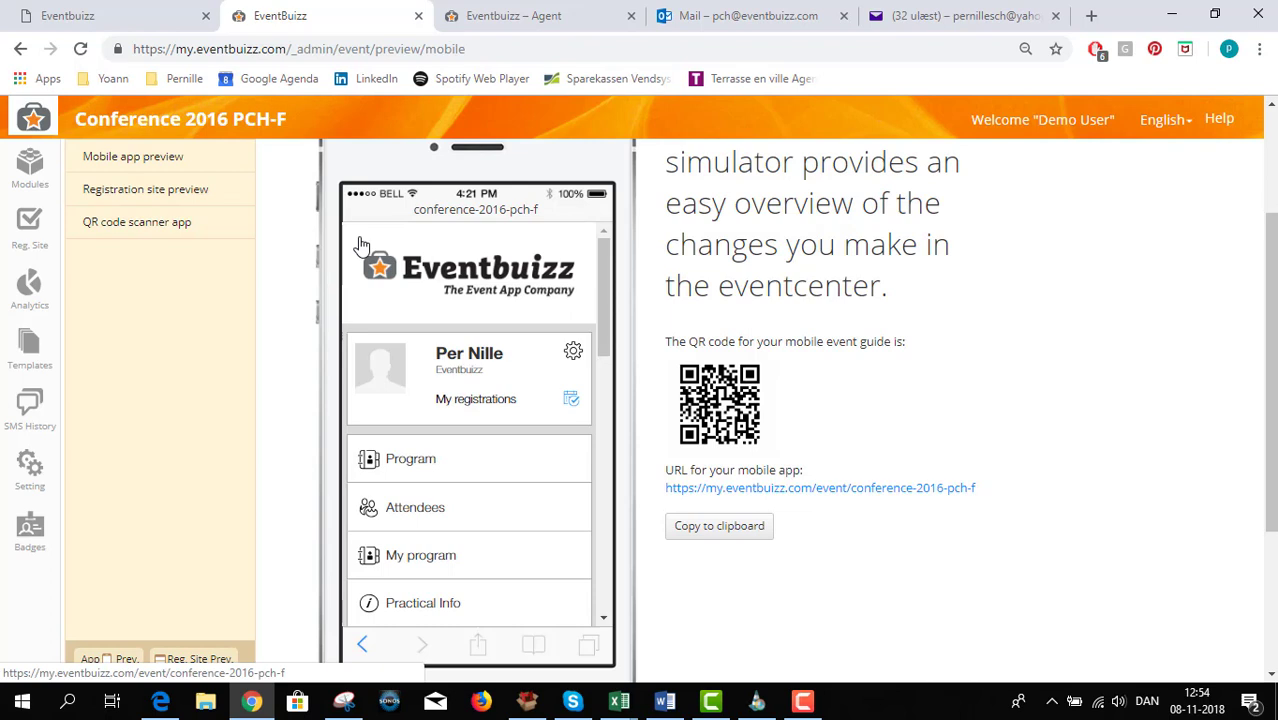
click(423, 558)
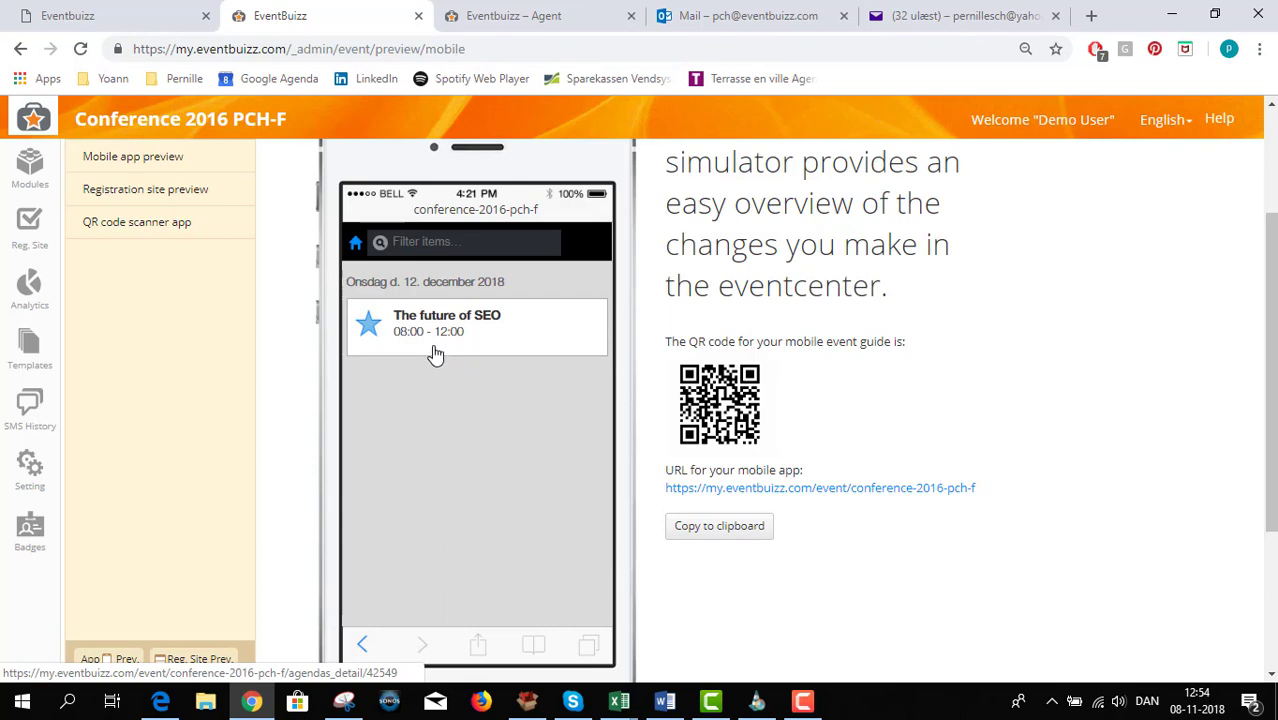
Open the Workshops module's settings and review the options for attendees changing answers and for answer update emails to the organizer
click(34, 186)
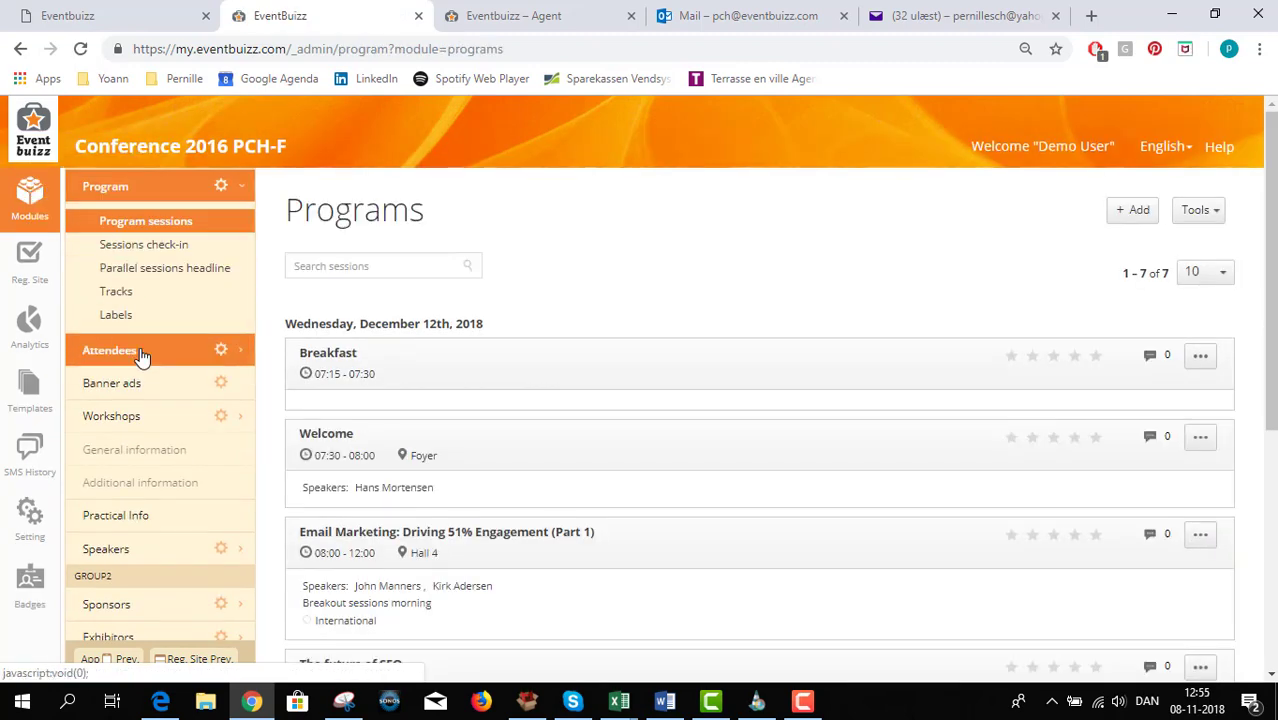
scroll(142, 357, down, 2)
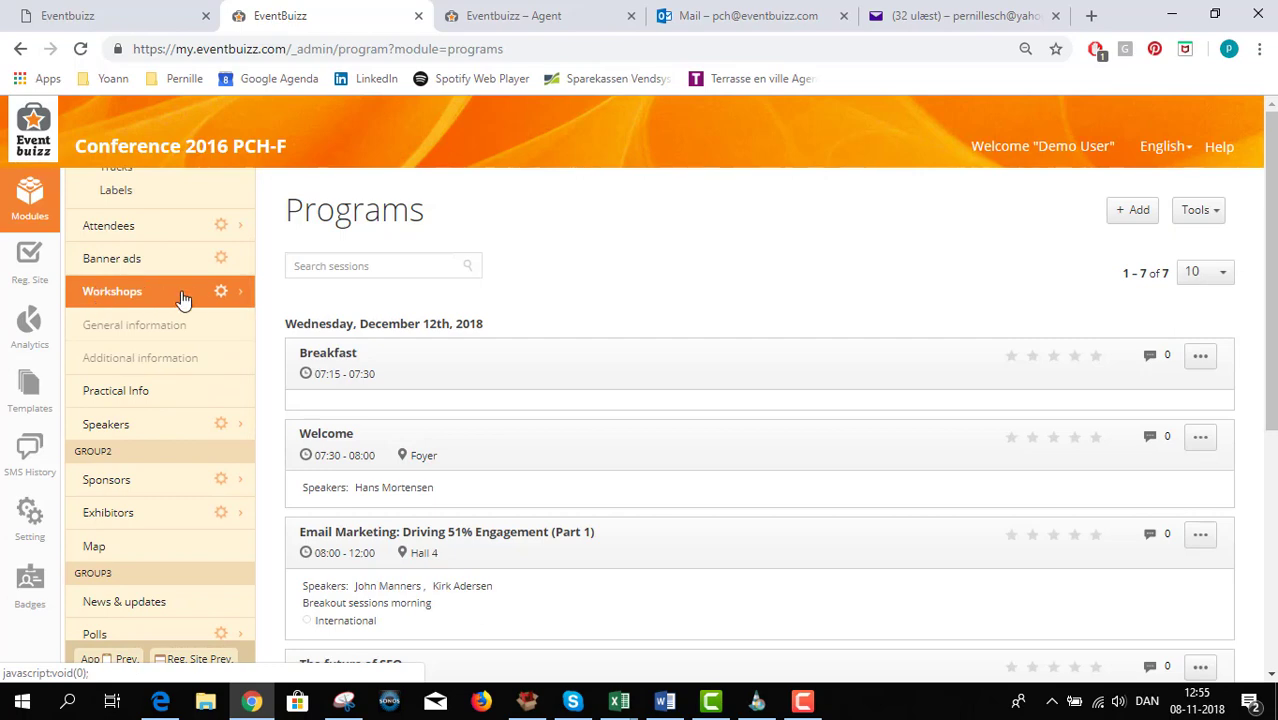
click(221, 296)
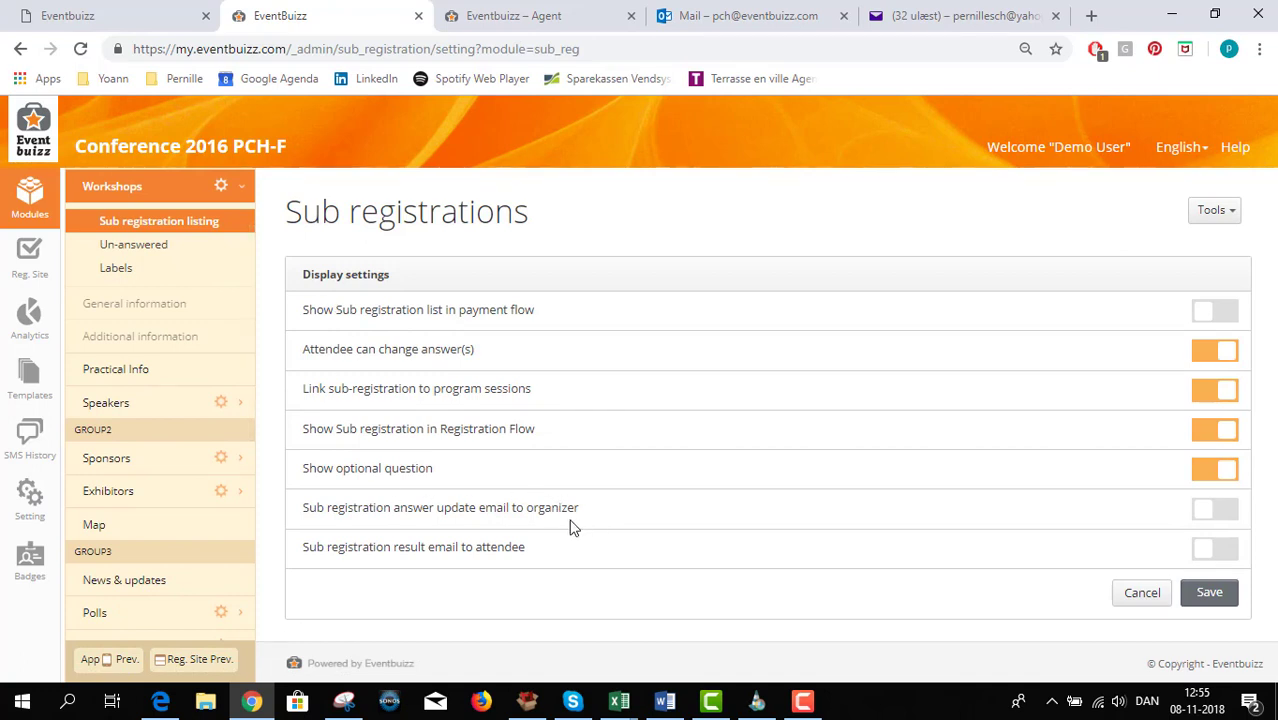
drag(303, 508, 586, 510)
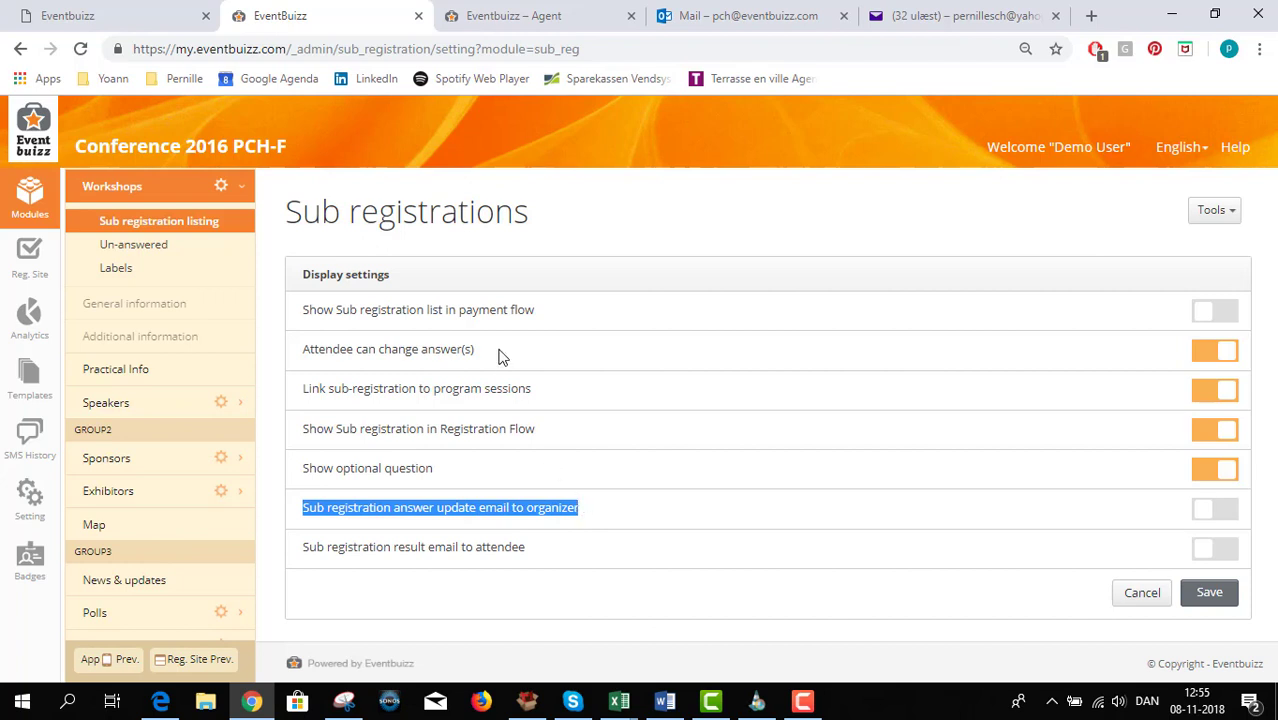
drag(478, 350, 333, 367)
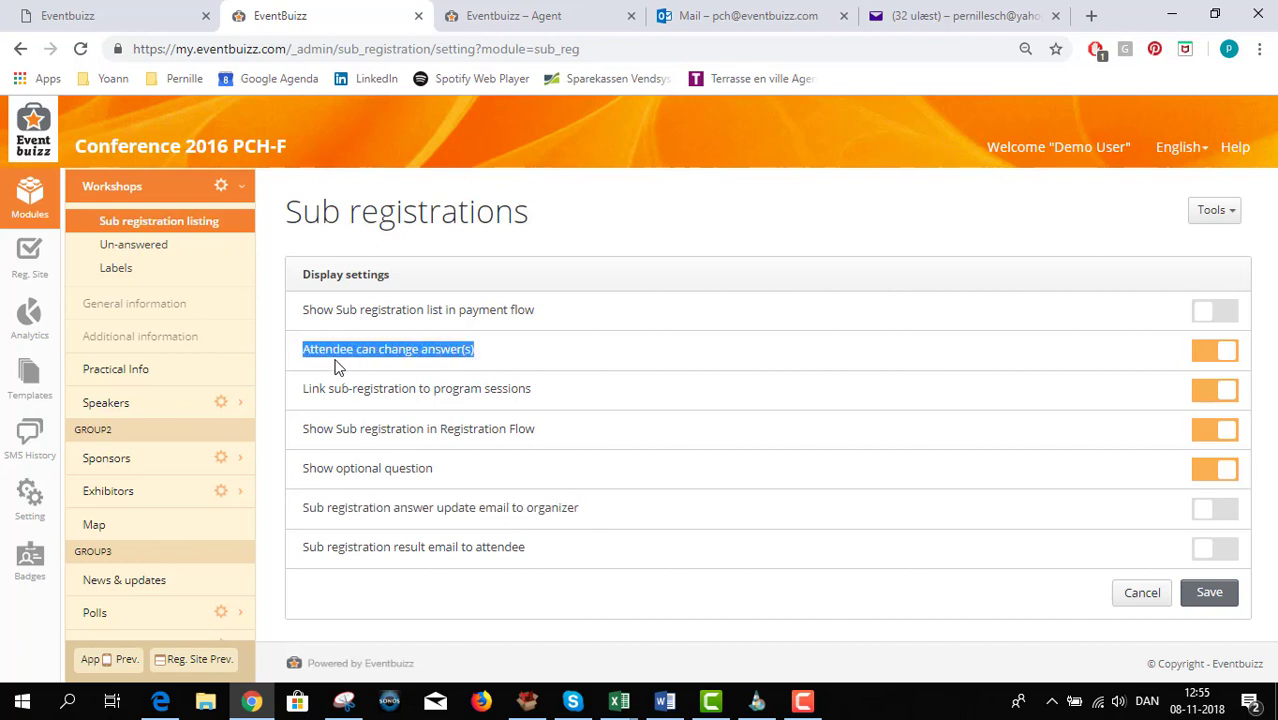
drag(310, 510, 574, 515)
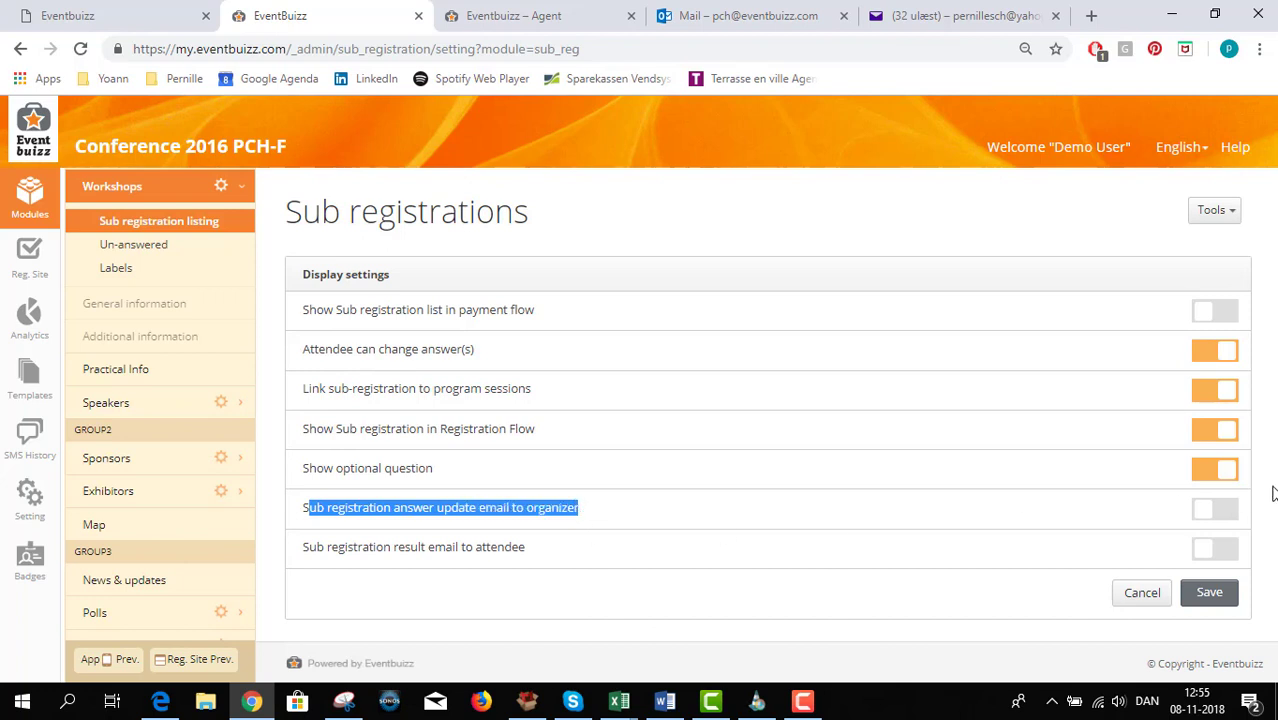
Switch on the sub registration answer update email to the organizer and check the event support email in the event's basic details
click(1213, 512)
click(33, 522)
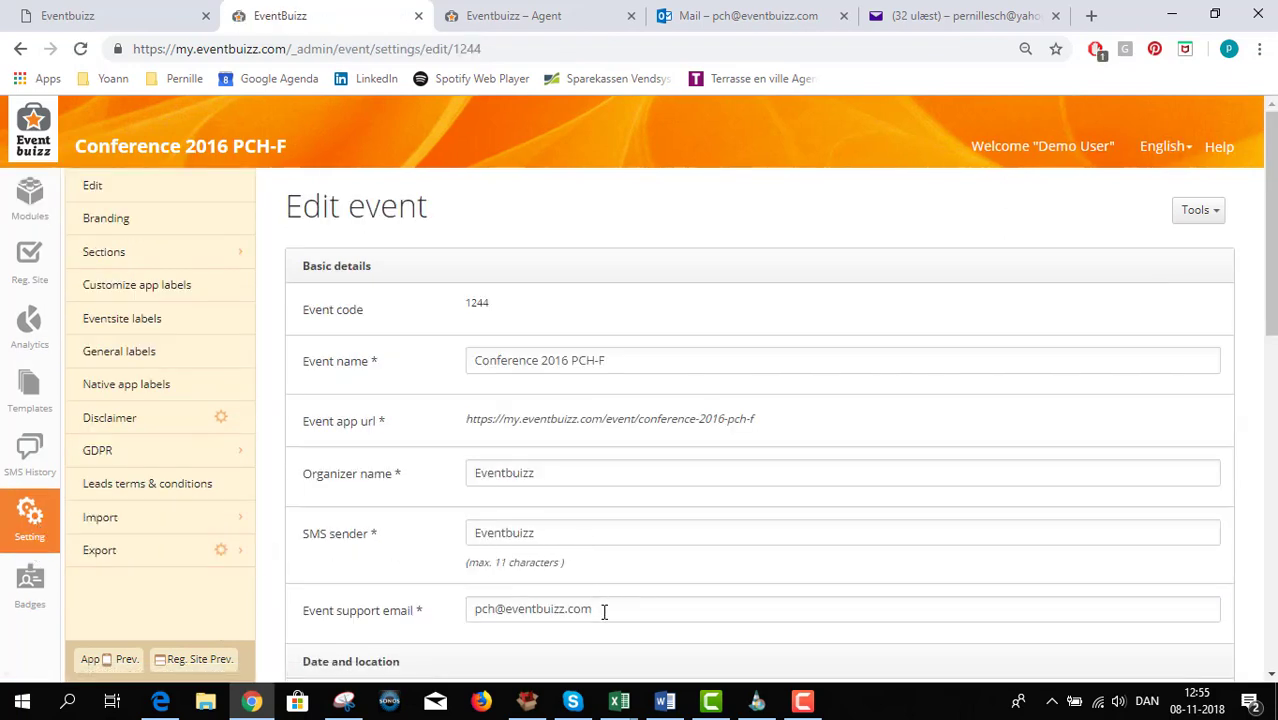
drag(604, 612, 483, 622)
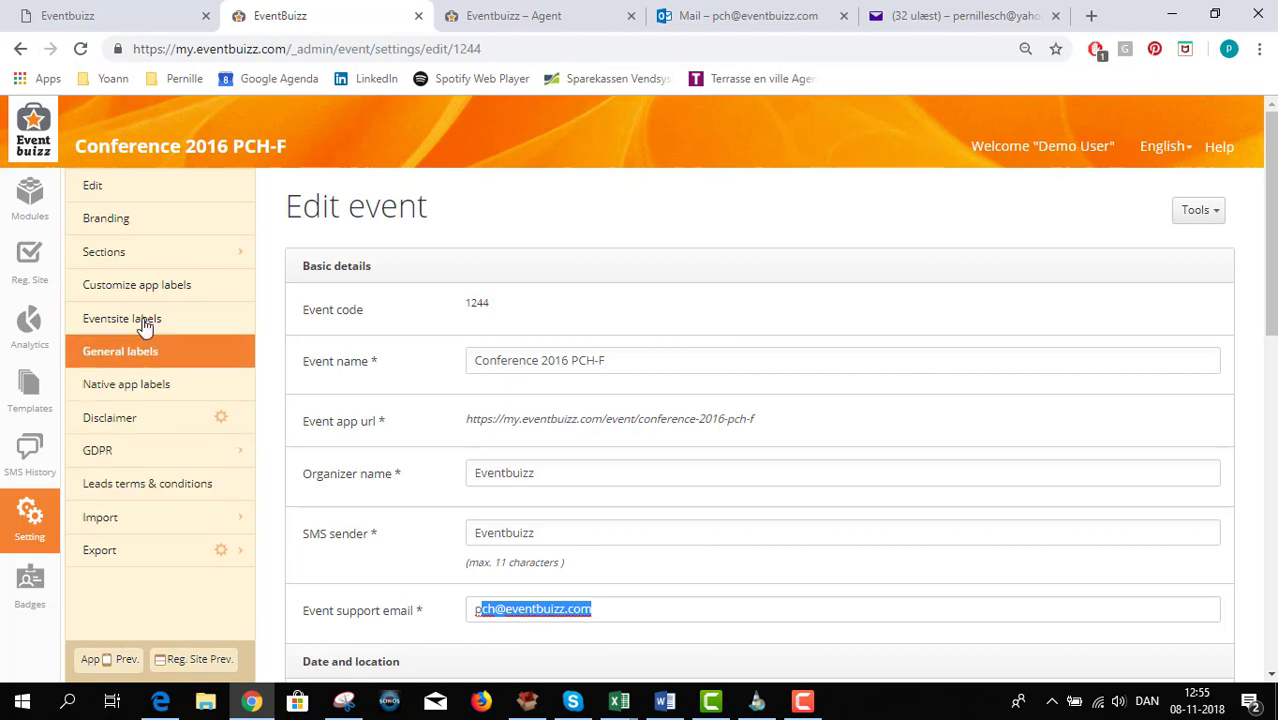
Open the Workshops module's sub registration listing and check its options for downloading results and adding sub registrations for an attendee
click(30, 210)
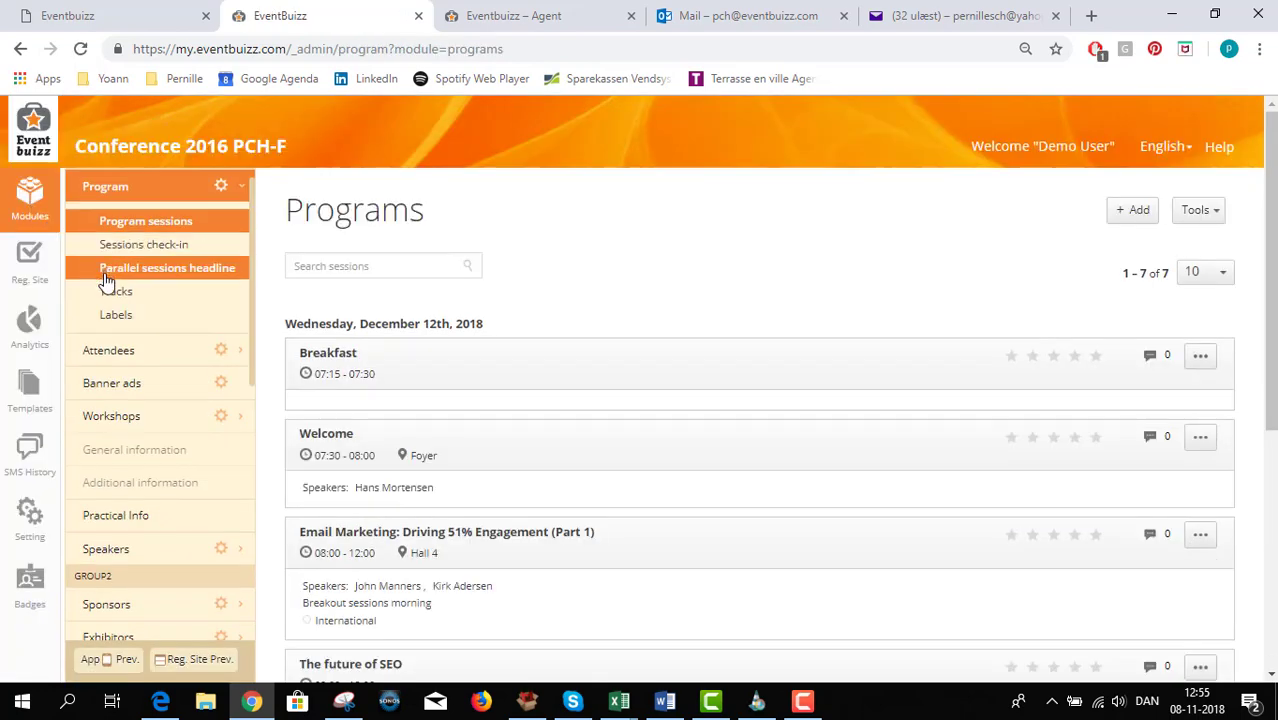
click(128, 419)
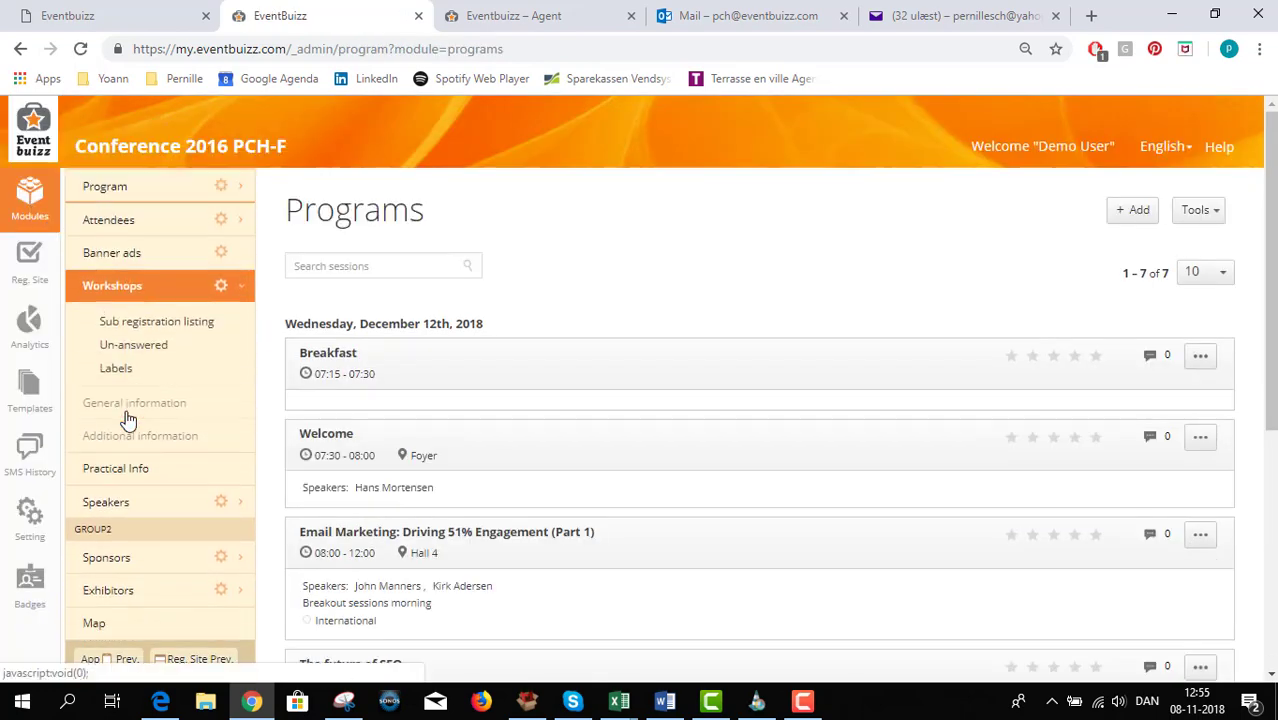
click(143, 324)
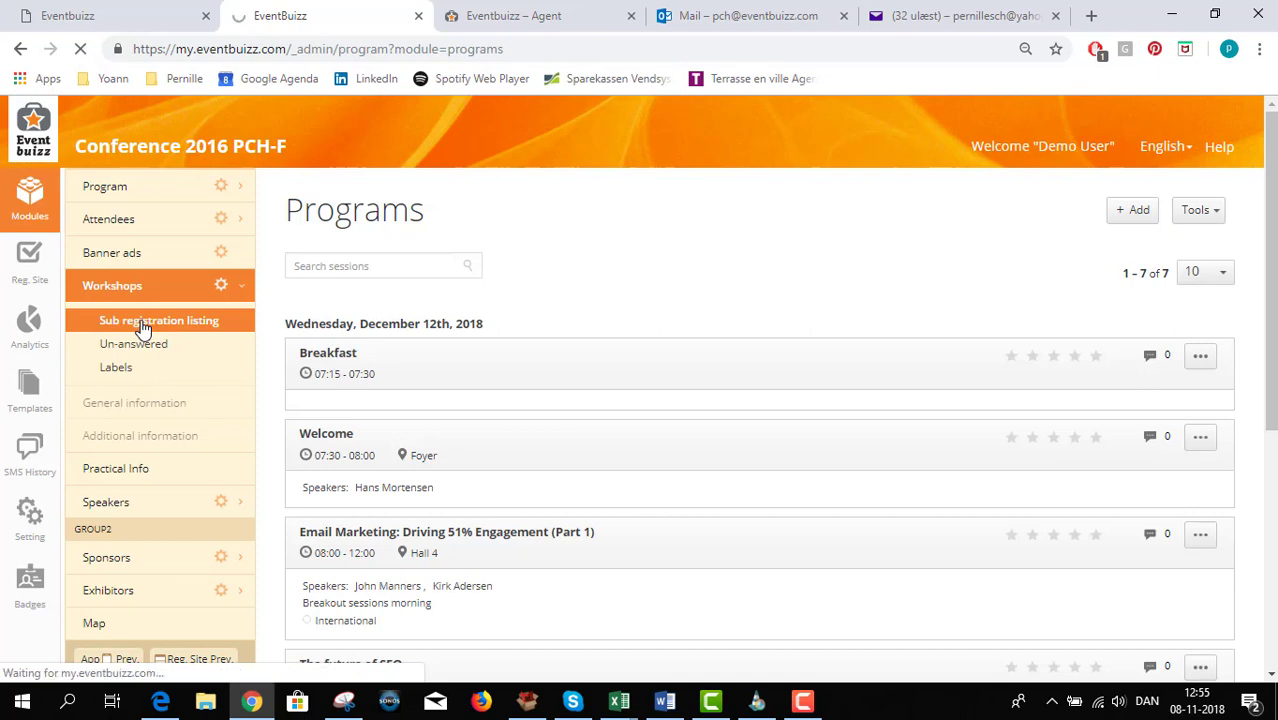
click(1223, 216)
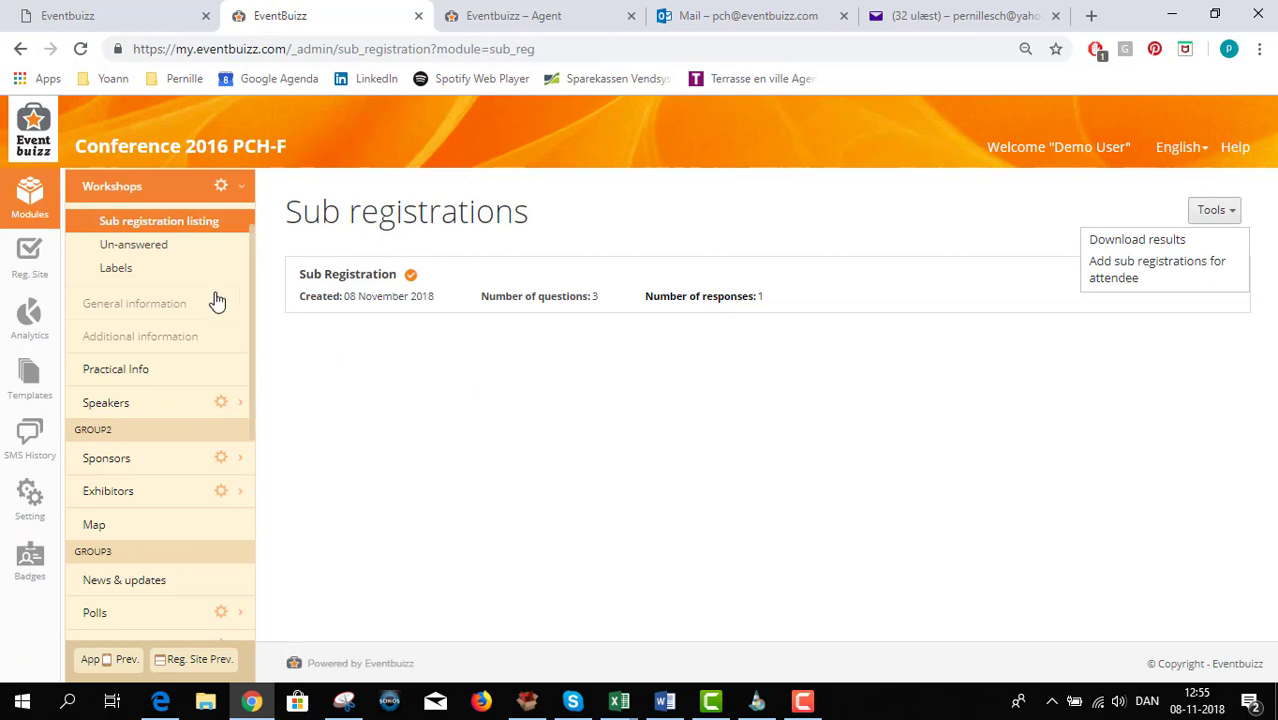
Review the list of attendees who have not answered the sub registration and the options for sending them email or SMS reminders
click(133, 250)
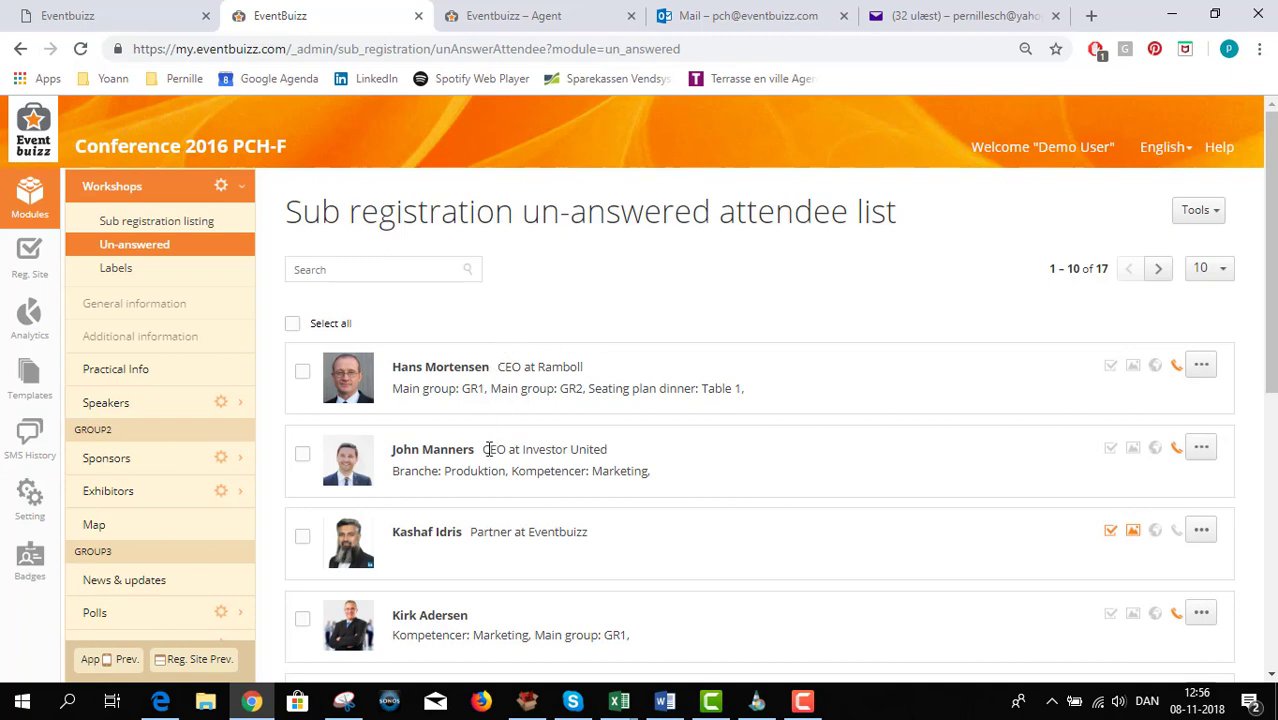
scroll(524, 496, down, 1)
scroll(527, 496, down, 5)
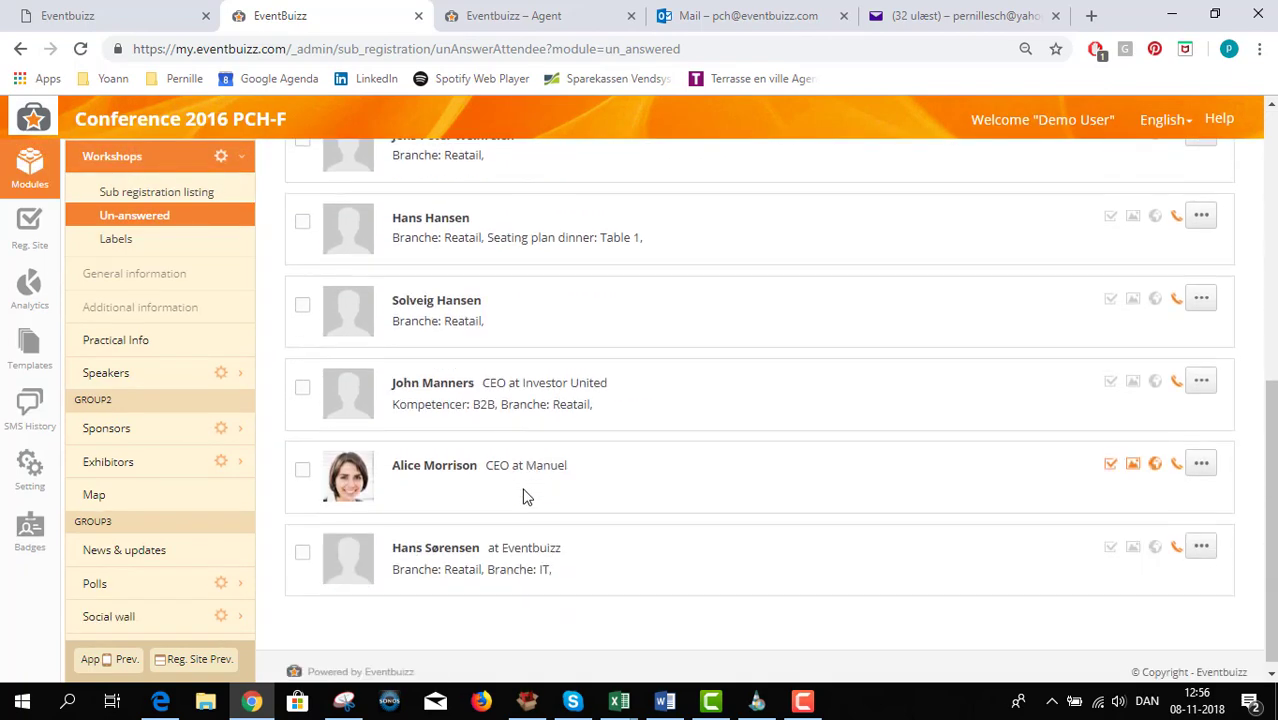
scroll(524, 496, up, 6)
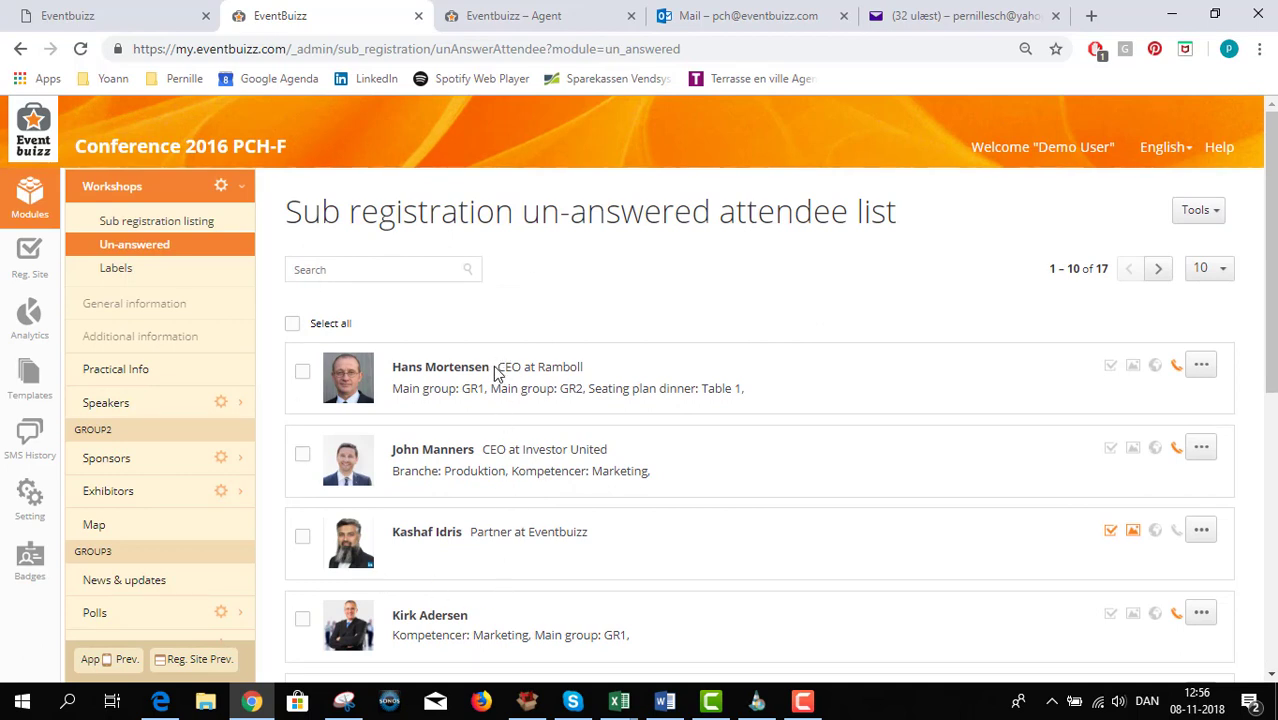
click(1219, 220)
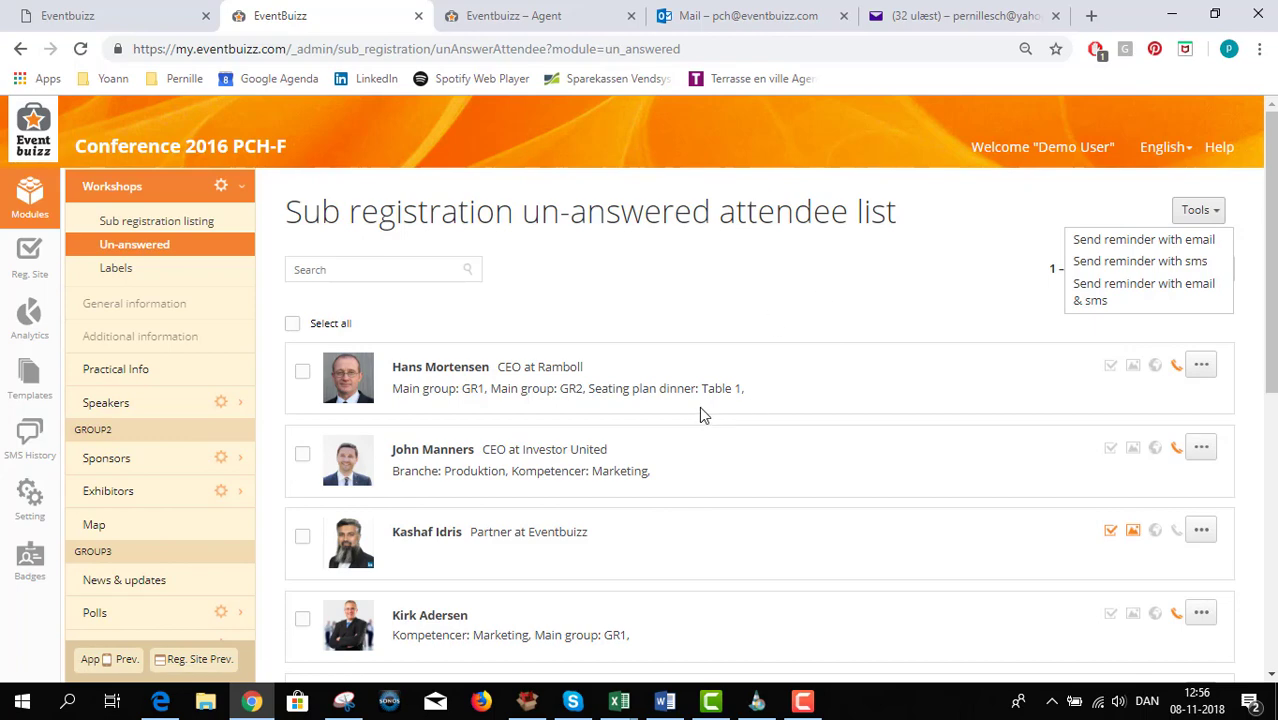
click(645, 292)
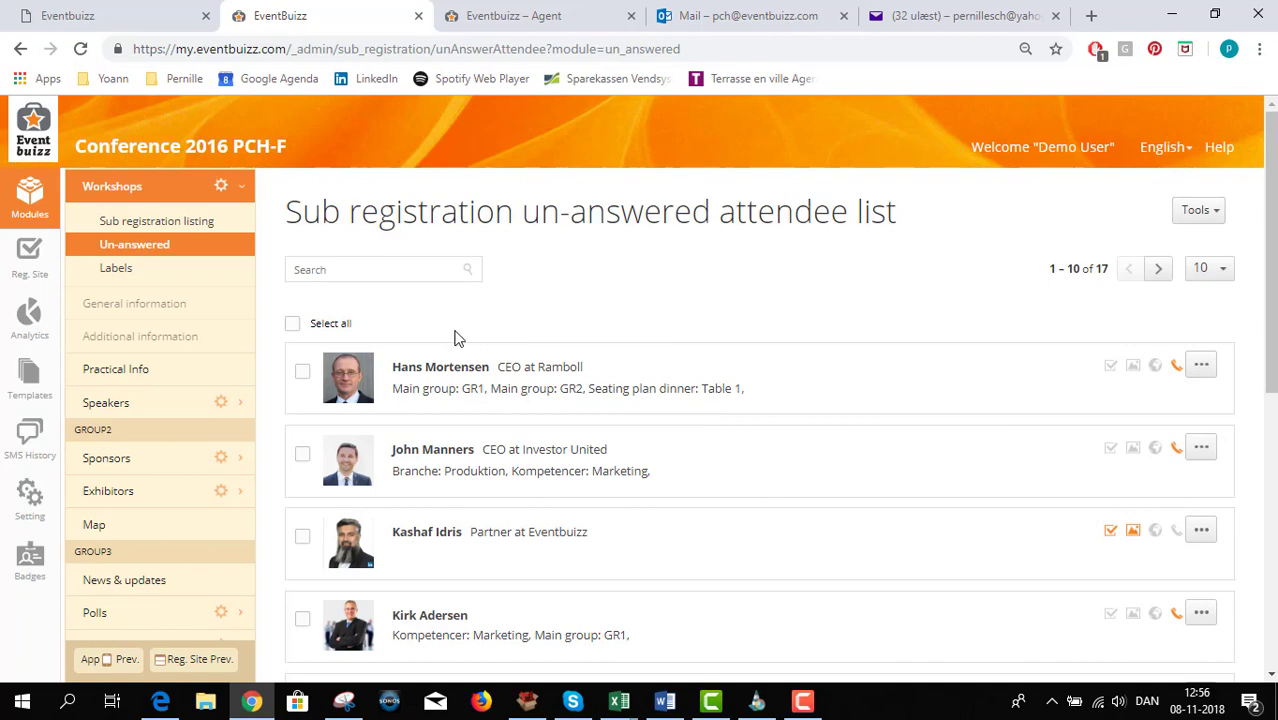
Open the sub registration reminder email template, review its text and dynamic fields, and save it
click(17, 393)
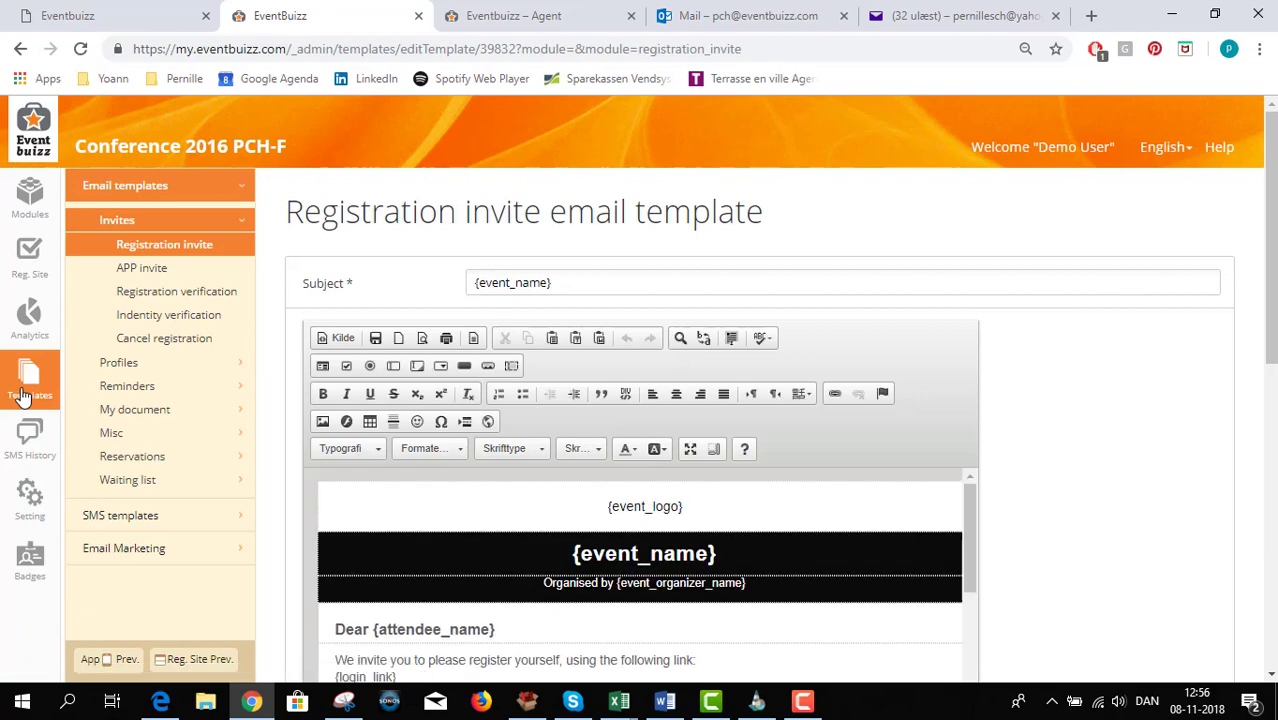
click(108, 386)
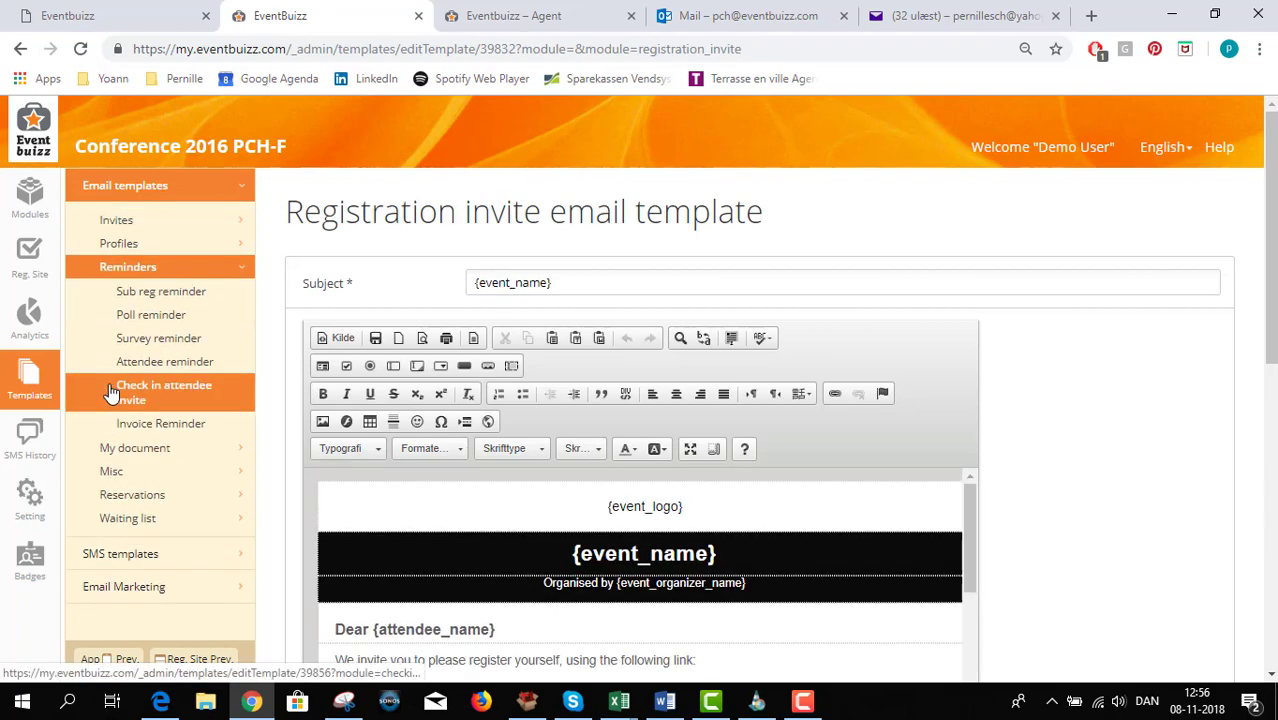
click(137, 296)
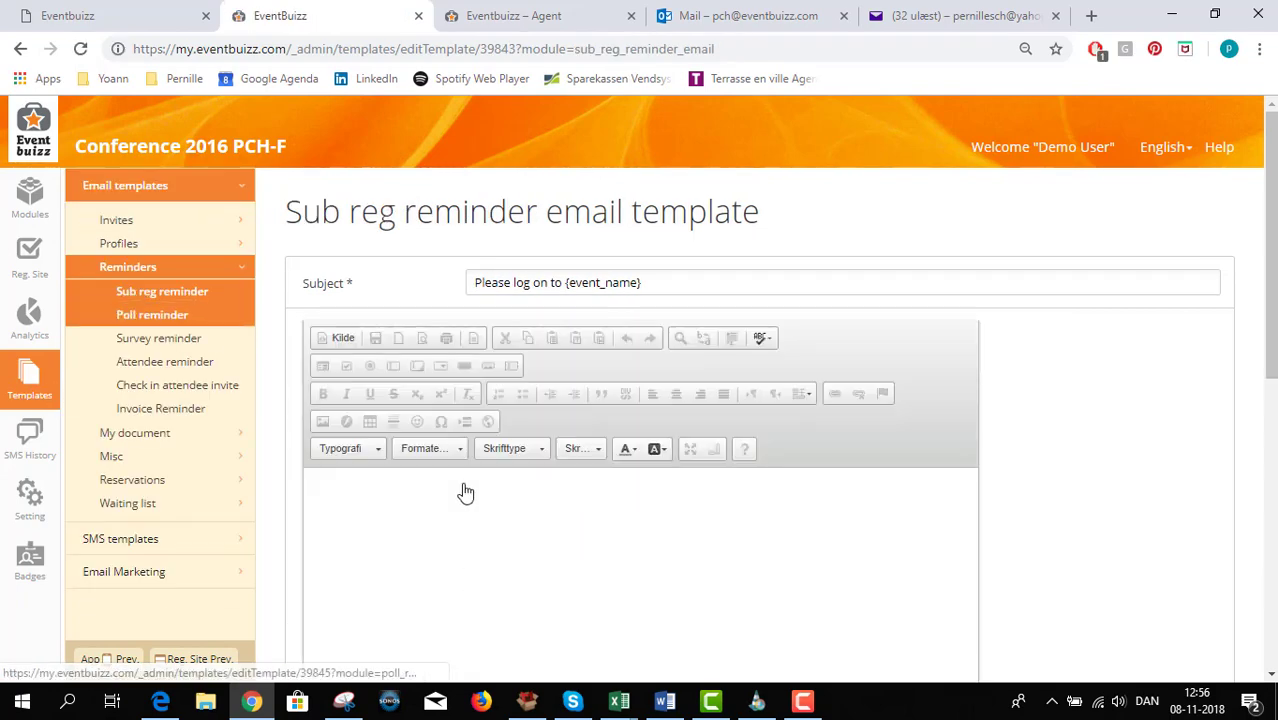
scroll(685, 580, down, 5)
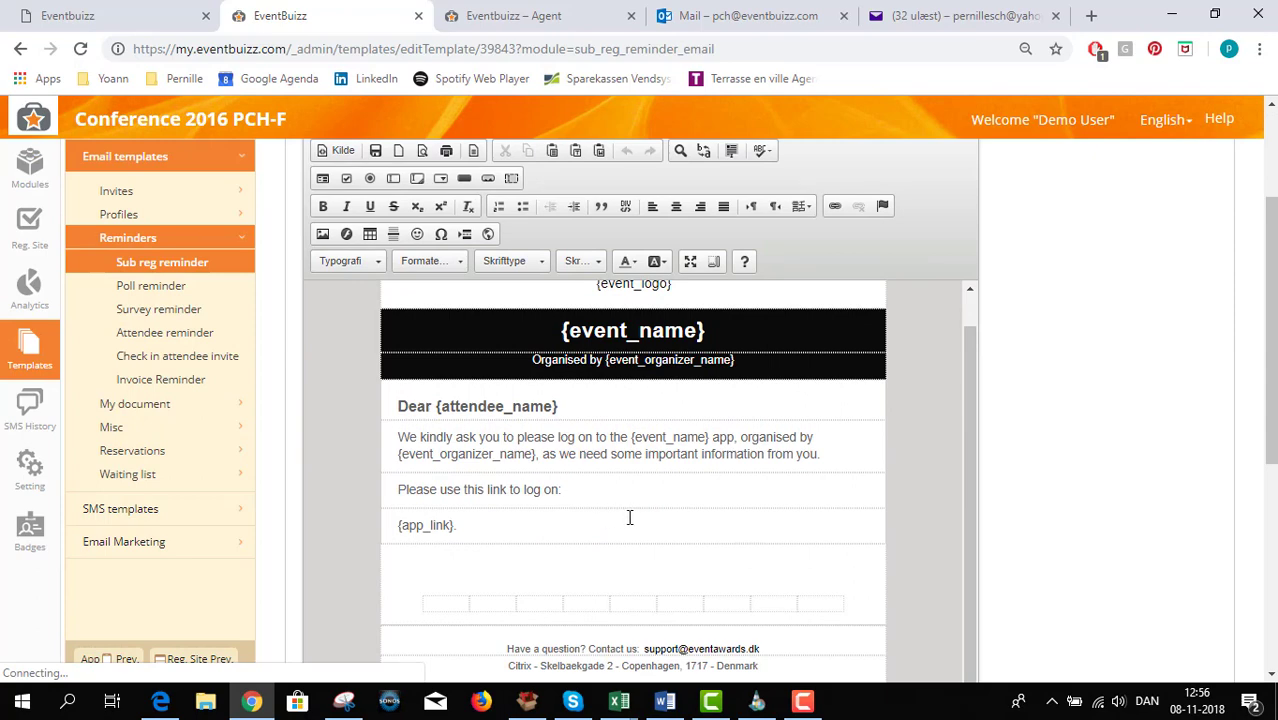
scroll(640, 517, up, 1)
scroll(1087, 508, down, 5)
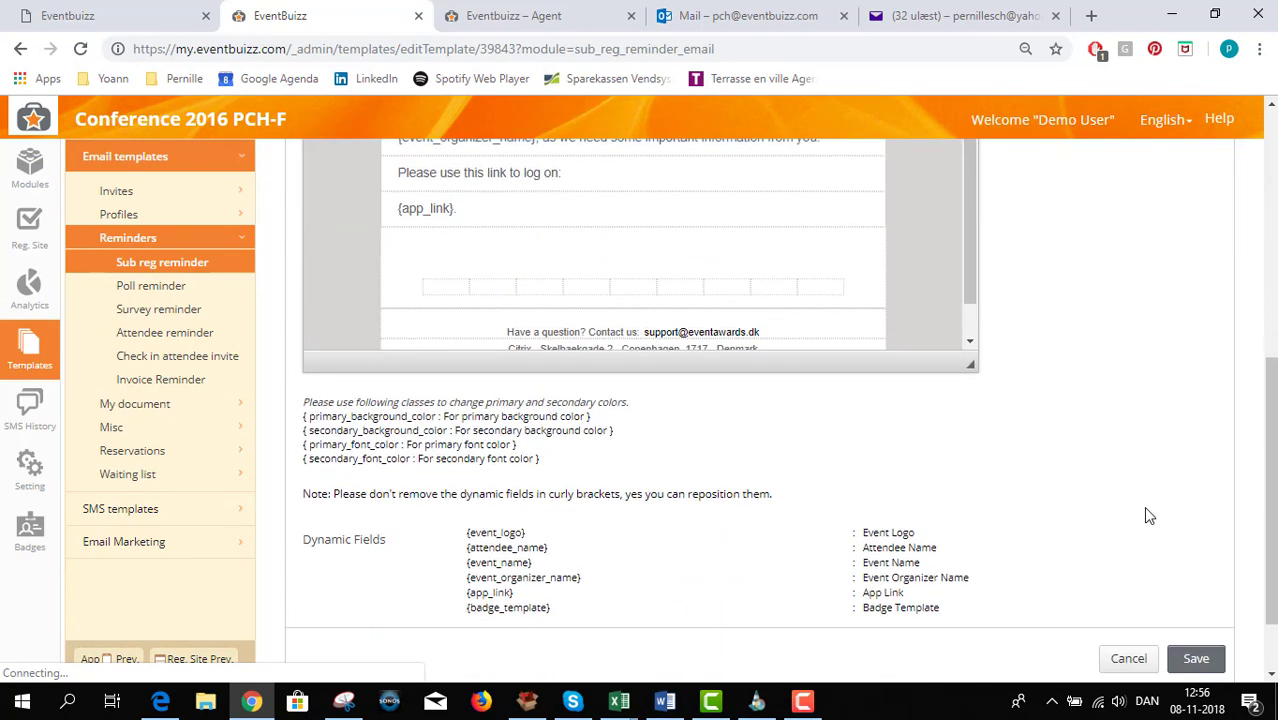
click(1195, 572)
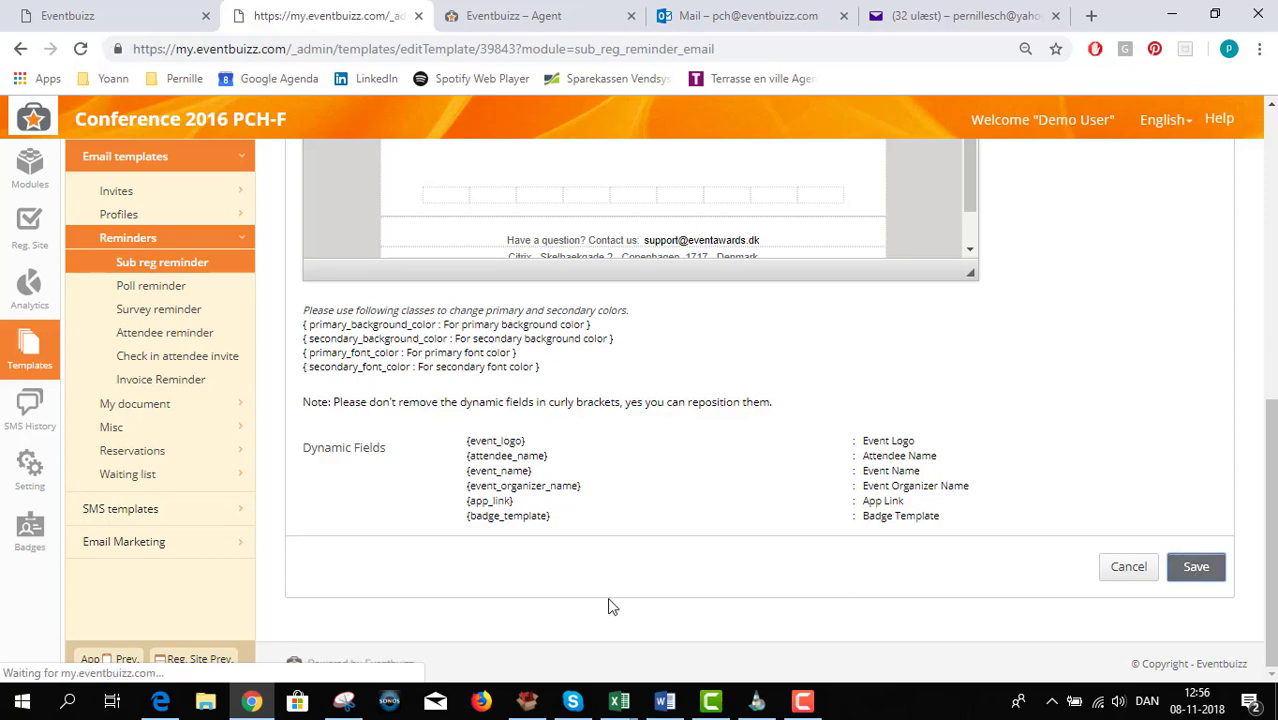